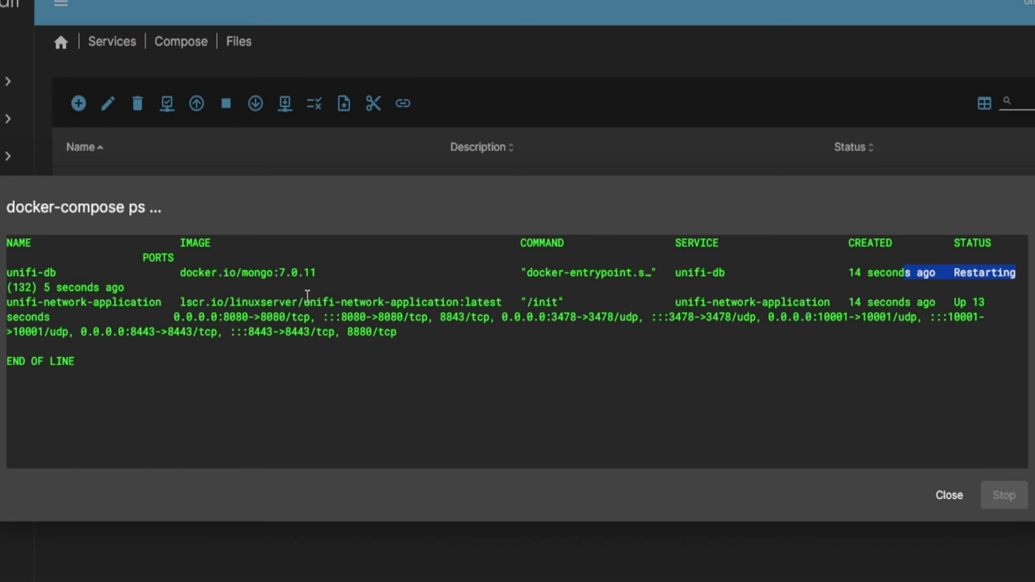
Step: Review container status and highlight unifi-db's log warning that MongoDB 5.0+ needs AVX CPU support
{"action": "left_click", "coordinate": [141, 323]}
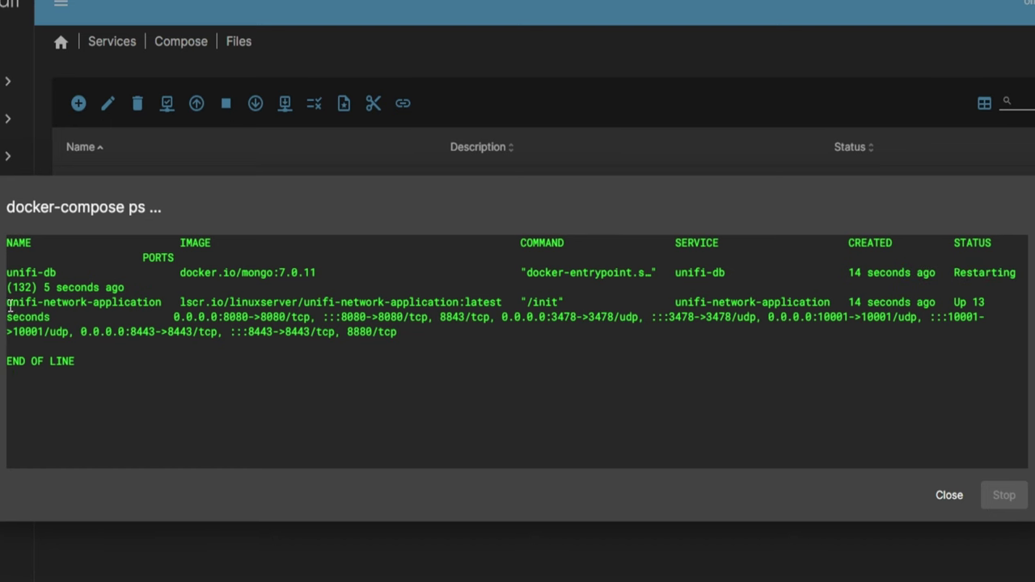
{"action": "left_click_drag", "start_coordinate": [7, 302], "coordinate": [165, 302]}
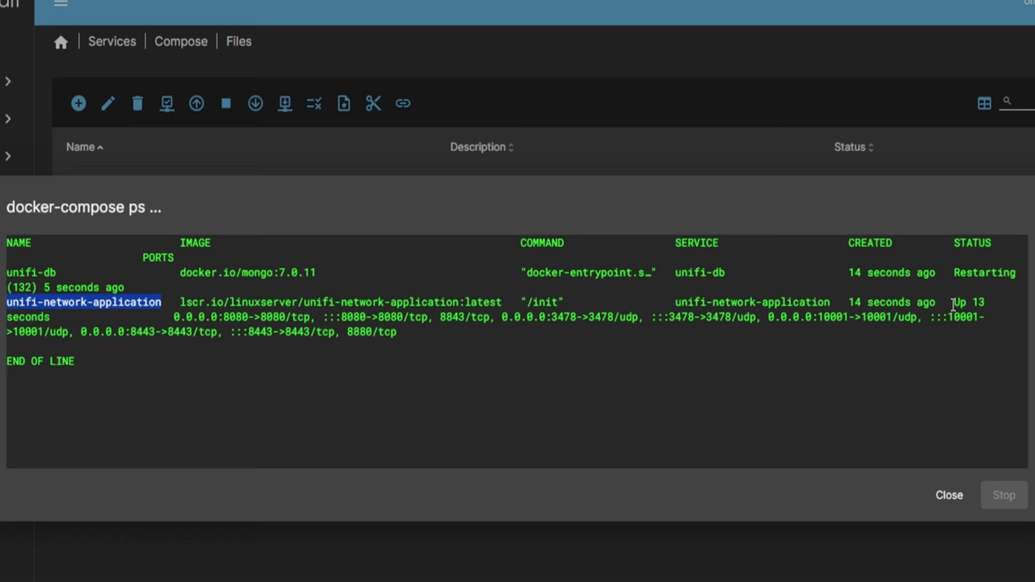
{"action": "left_click_drag", "start_coordinate": [993, 302], "coordinate": [951, 303]}
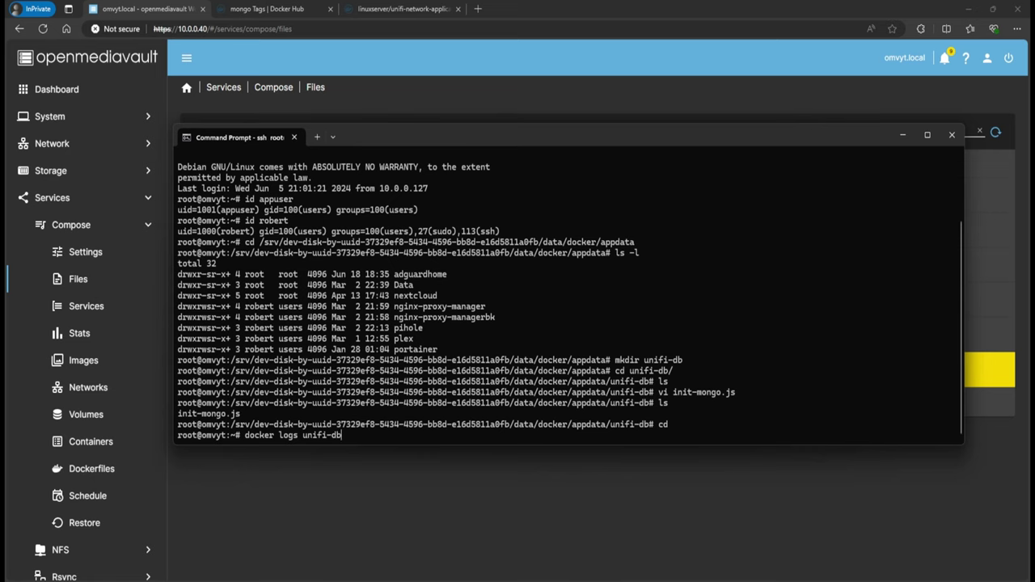
{"action": "key", "text": "Return"}
{"action": "left_click_drag", "start_coordinate": [221, 220], "coordinate": [433, 220]}
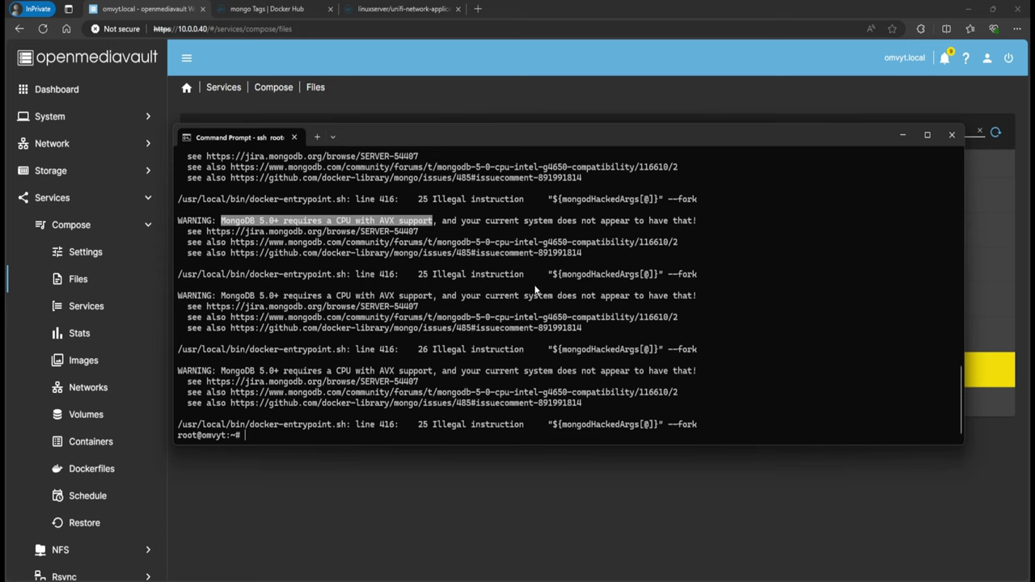
{"action": "type", "text": "e"}
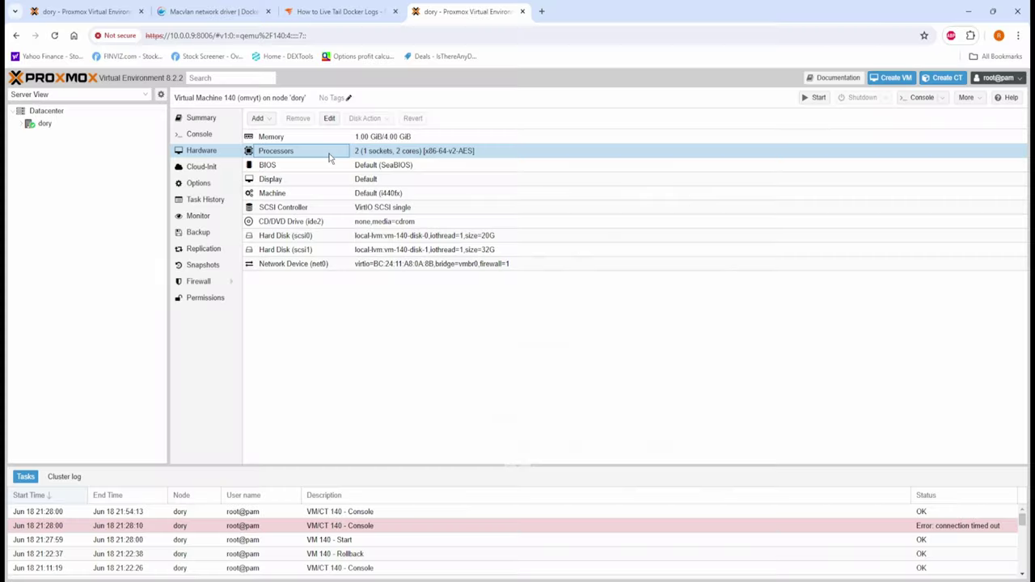
Step: Change VM 140's processor type from x86-64-v2-AES to host
{"action": "double_click", "coordinate": [330, 154]}
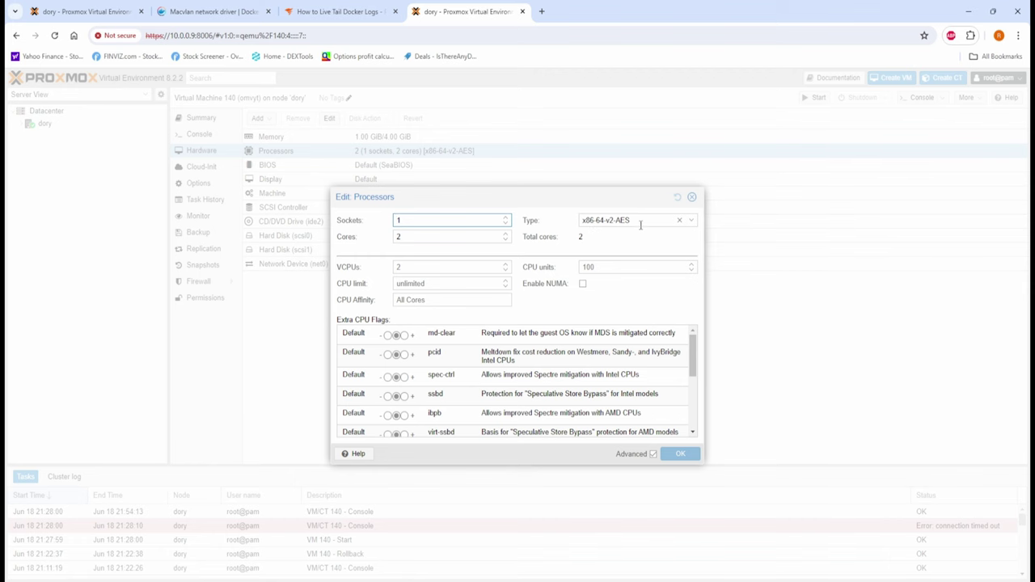
{"action": "left_click", "coordinate": [690, 221]}
{"action": "scroll", "coordinate": [663, 308], "scroll_direction": "down", "scroll_amount": 1}
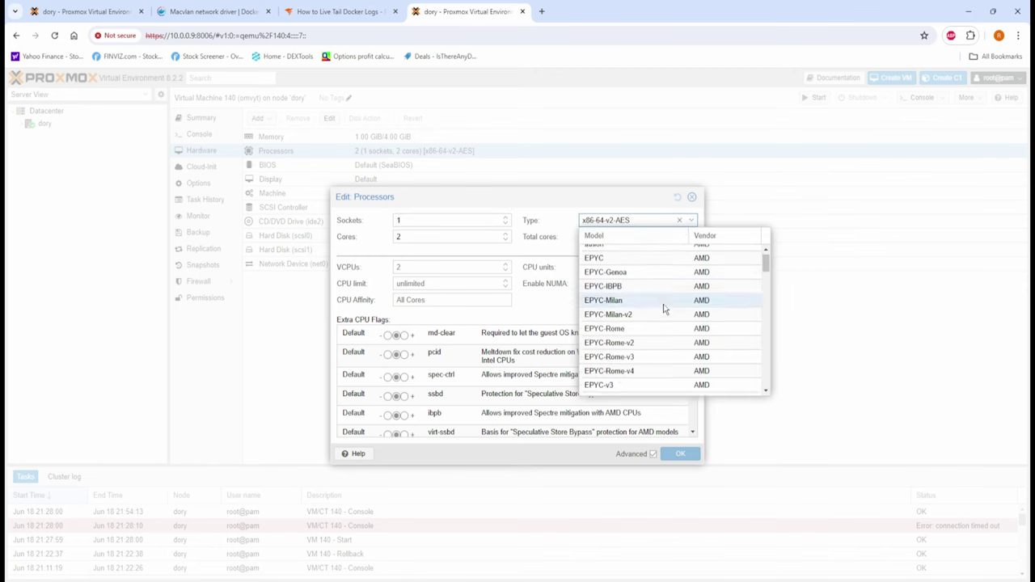
{"action": "scroll", "coordinate": [663, 309], "scroll_direction": "down", "scroll_amount": 10}
{"action": "left_click", "coordinate": [616, 388]}
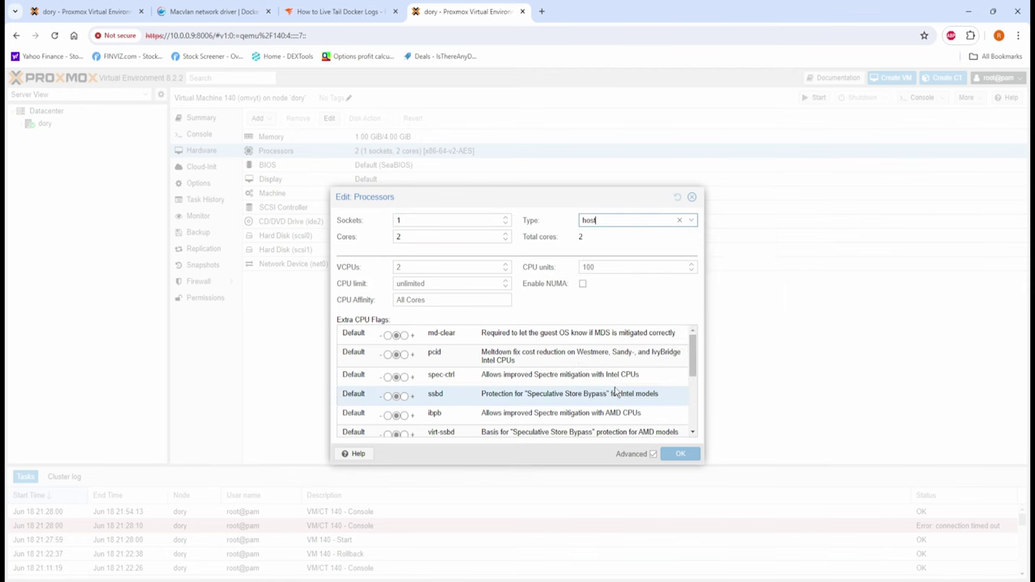
{"action": "left_click", "coordinate": [678, 454]}
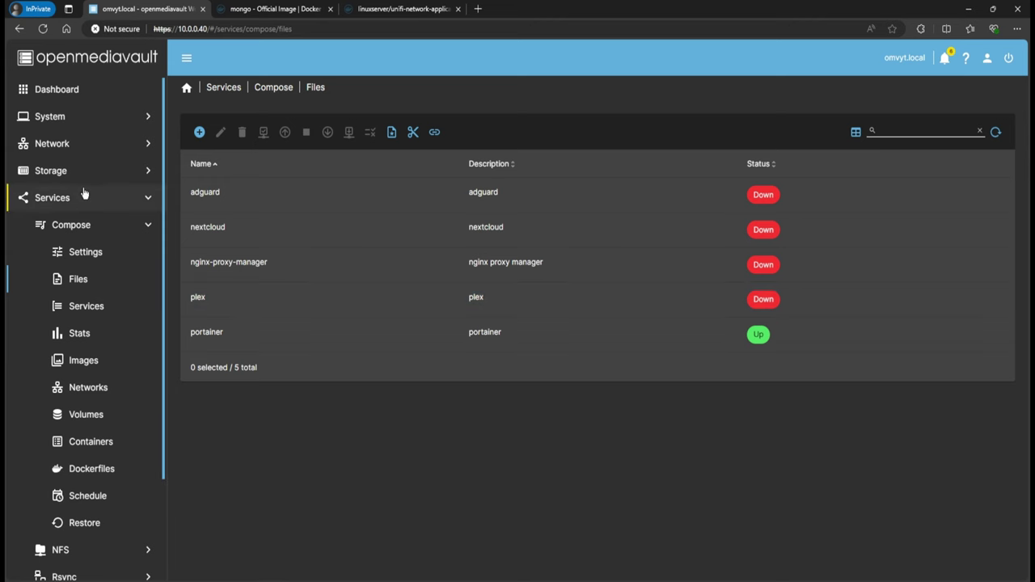
Step: Open Compose Settings and select the CHANGE_TO_COMPOSE_DATA_PATH placeholder, which appdata replaces
{"action": "left_click", "coordinate": [273, 88]}
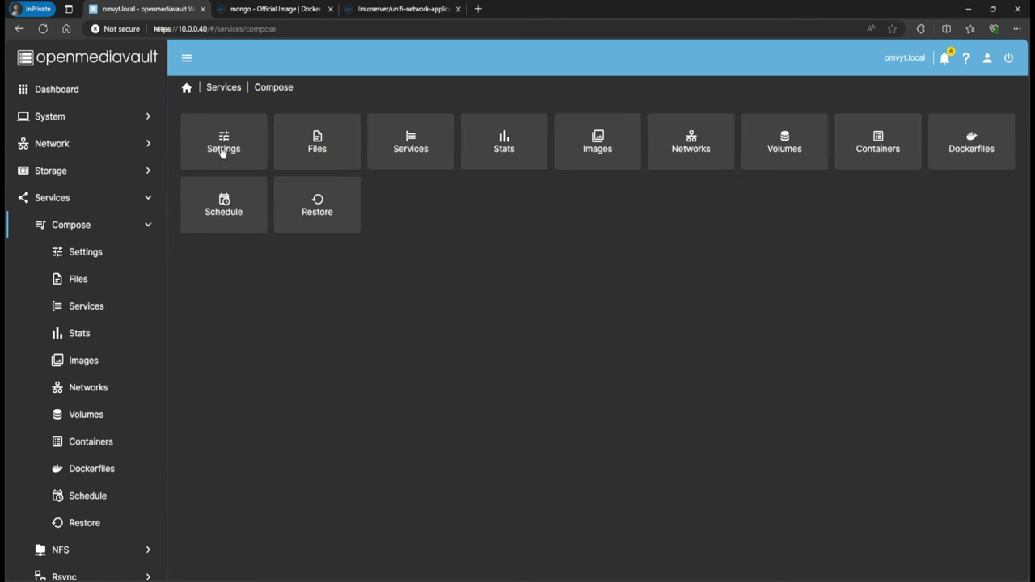
{"action": "left_click", "coordinate": [223, 152]}
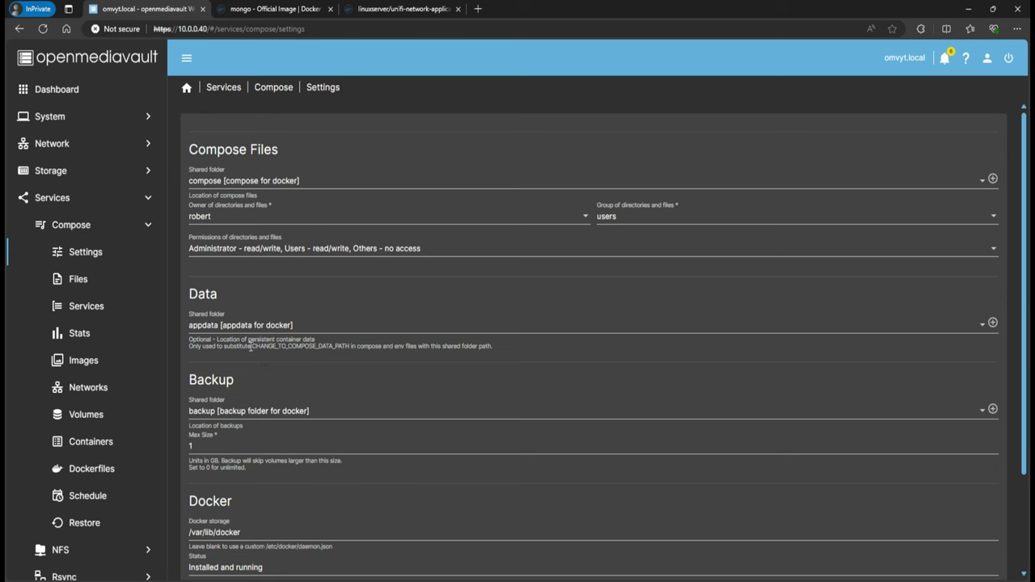
{"action": "left_click_drag", "start_coordinate": [260, 346], "coordinate": [352, 350]}
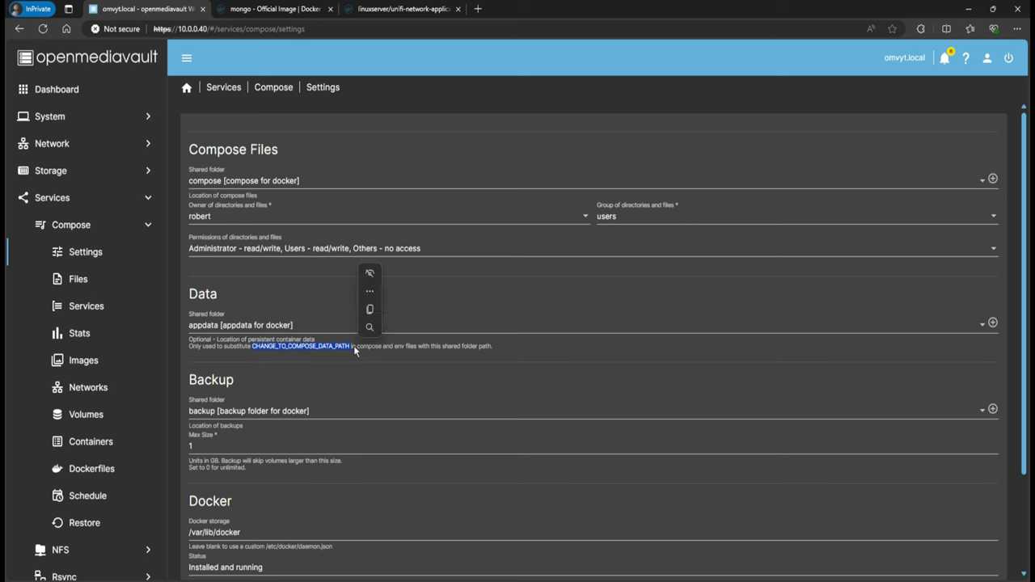
{"action": "left_click", "coordinate": [261, 348]}
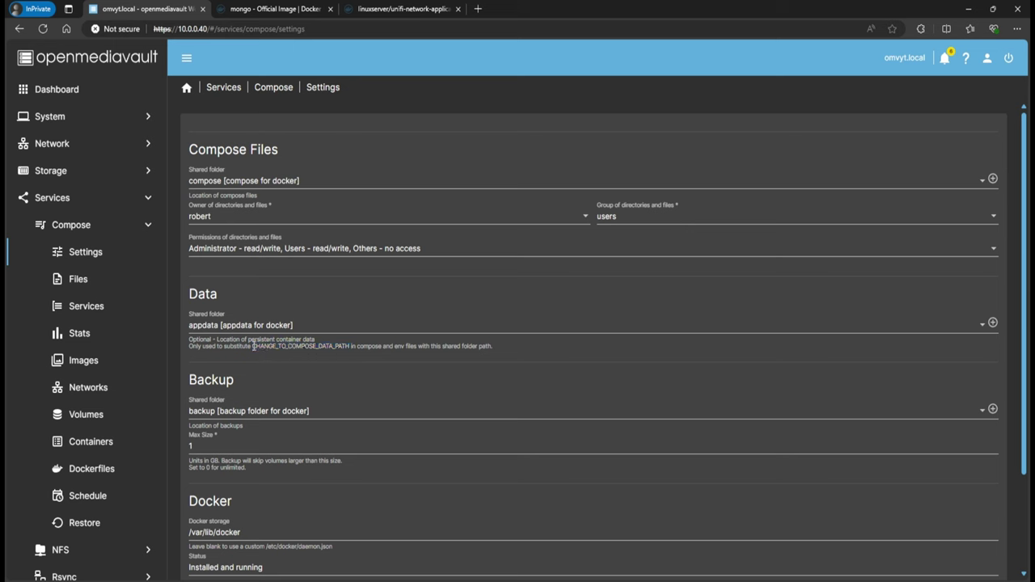
{"action": "left_click_drag", "start_coordinate": [253, 346], "coordinate": [351, 347]}
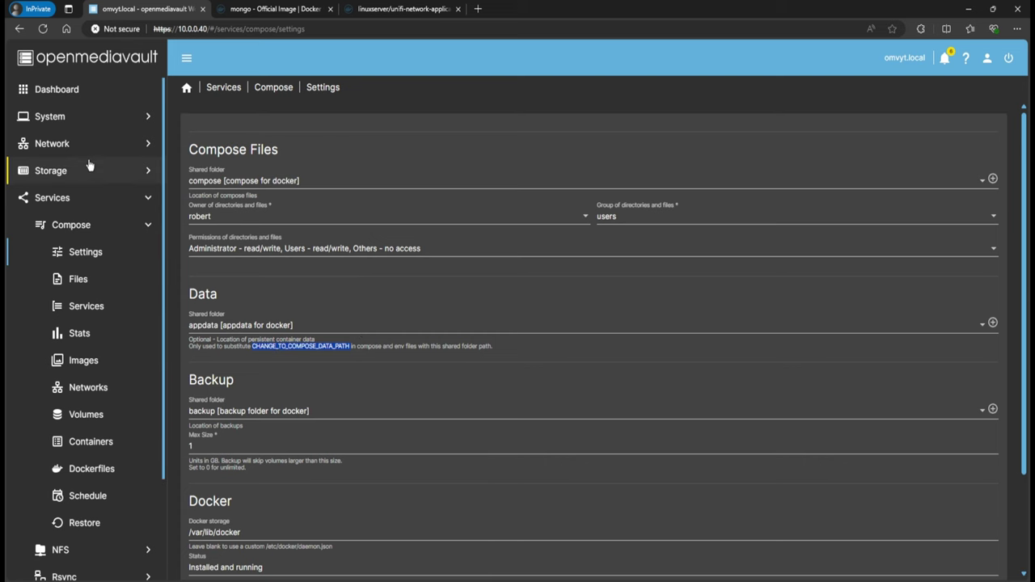
Step: Check the Shared Folders paths, view Compose Files, then go to the unifi-network-application Docker Hub page
{"action": "left_click", "coordinate": [105, 178]}
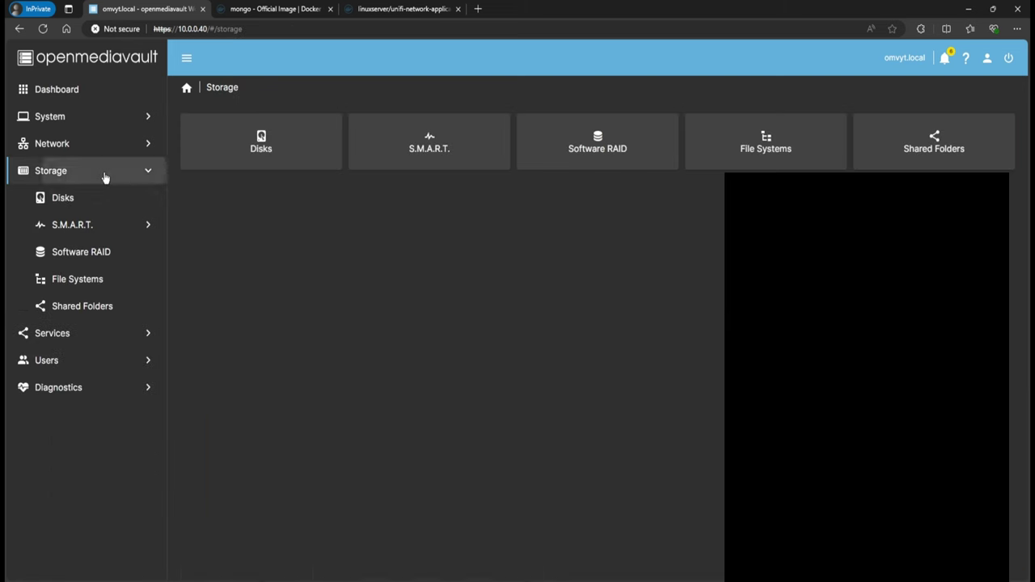
{"action": "left_click", "coordinate": [78, 306]}
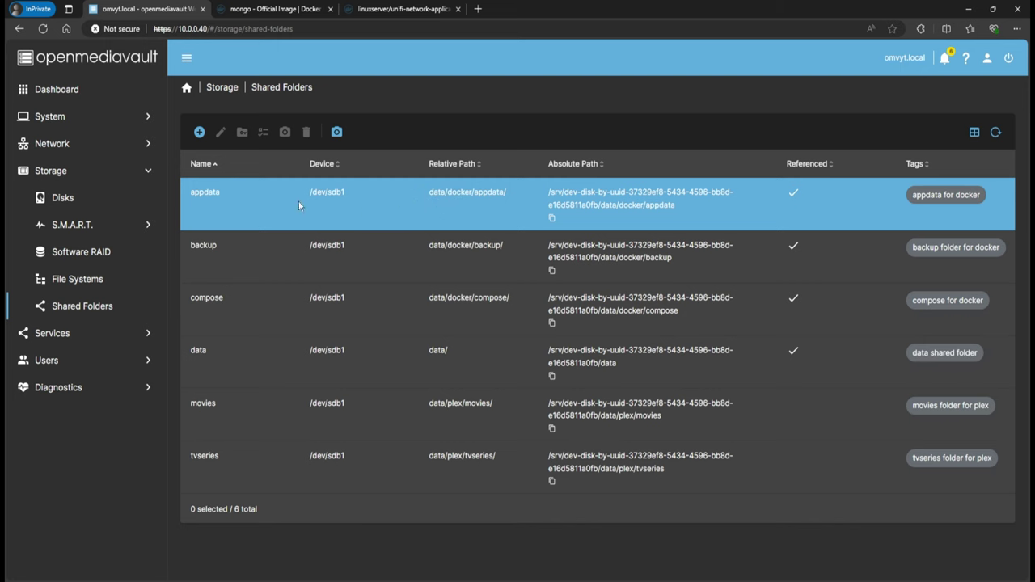
{"action": "left_click", "coordinate": [97, 335]}
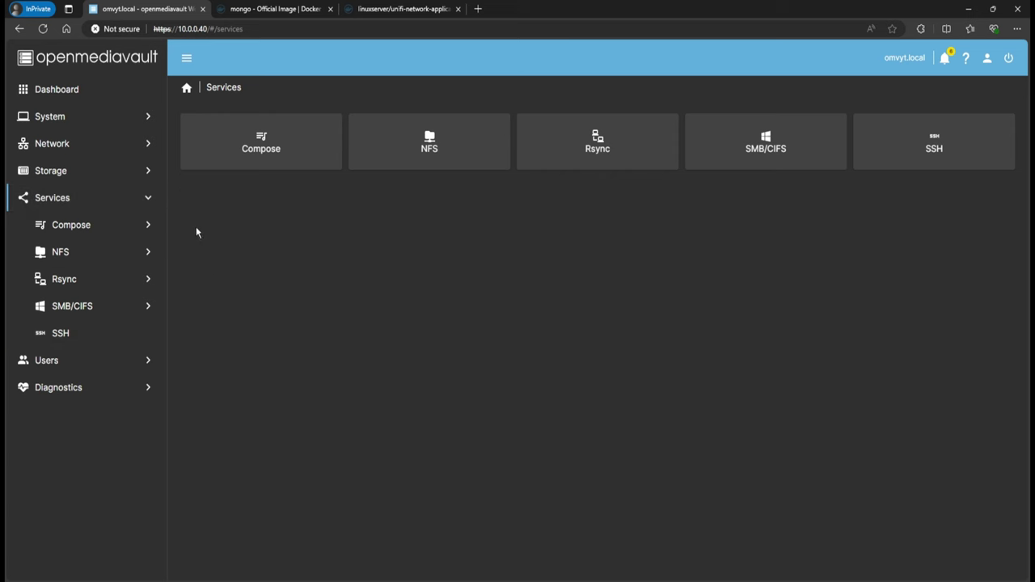
{"action": "left_click", "coordinate": [267, 159]}
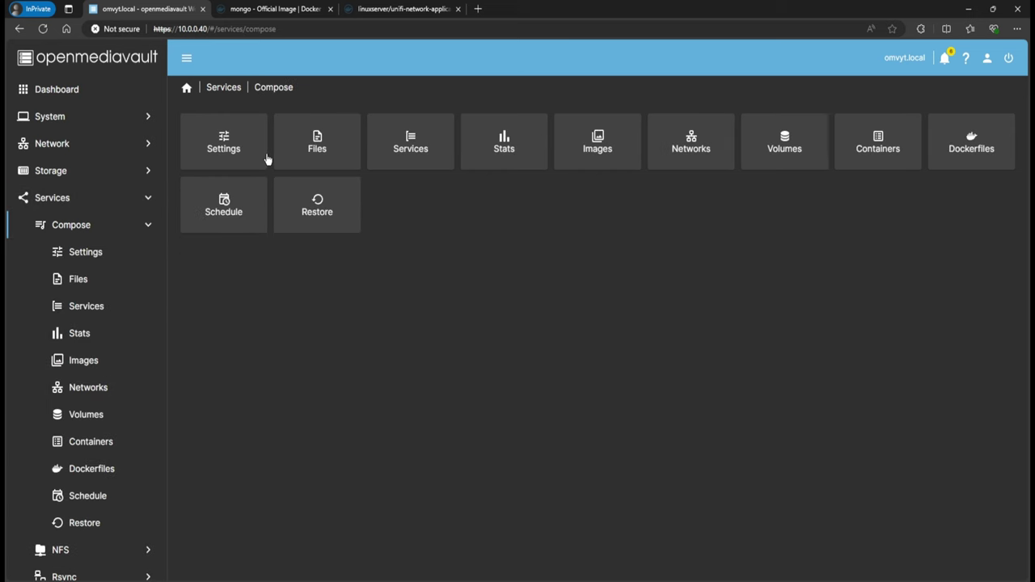
{"action": "left_click", "coordinate": [345, 159]}
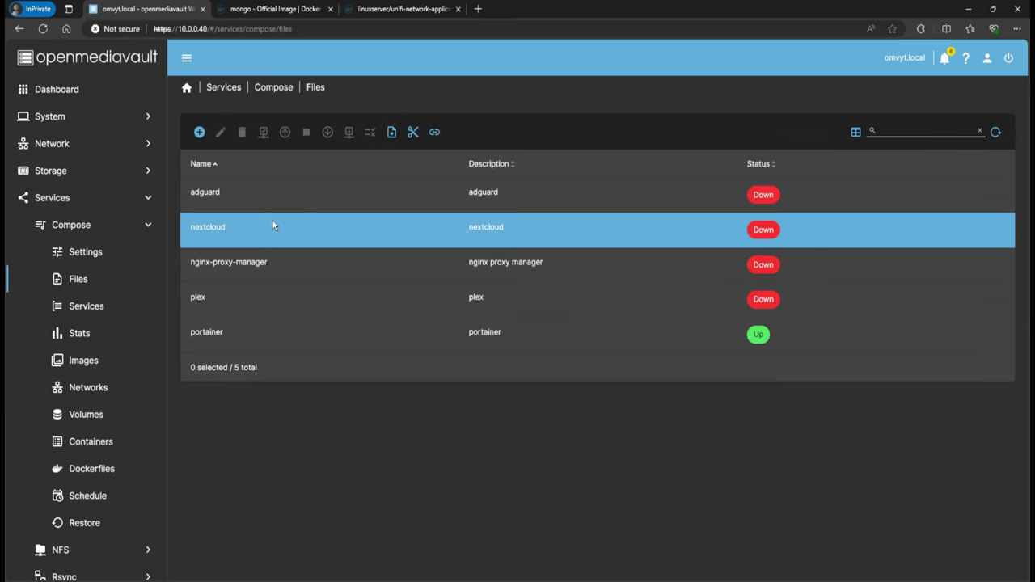
{"action": "left_click", "coordinate": [374, 18]}
{"action": "scroll", "coordinate": [186, 244], "scroll_direction": "up", "scroll_amount": 2}
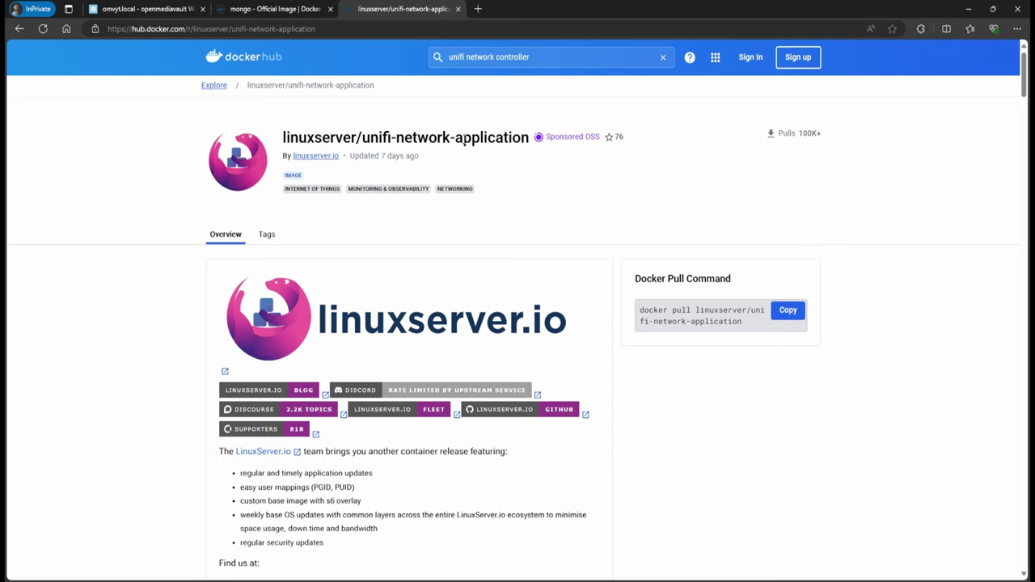
Step: Select and copy the UniFi docker-compose example, then examine its port mapping lines
{"action": "scroll", "coordinate": [372, 346], "scroll_direction": "down", "scroll_amount": 7}
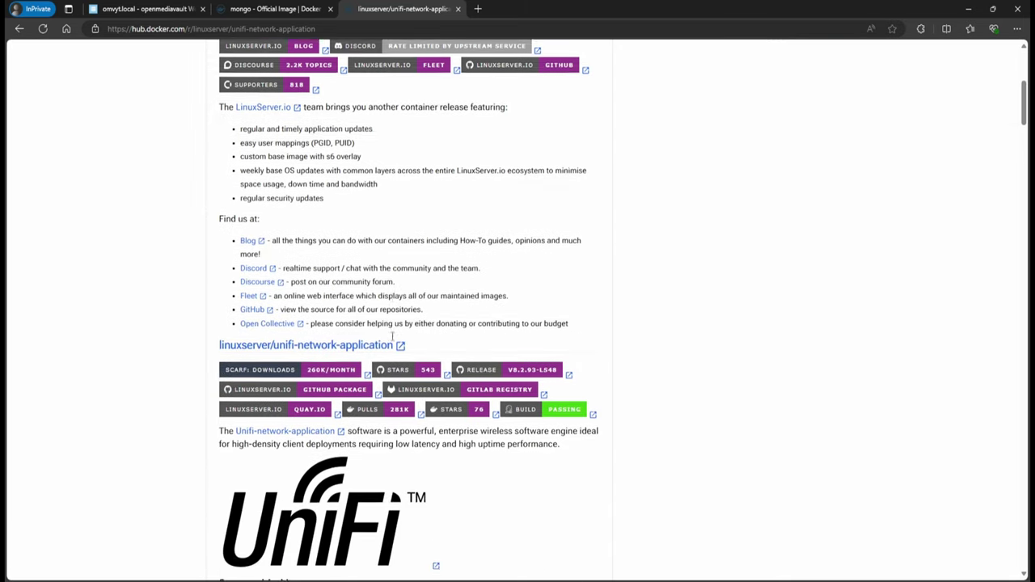
{"action": "scroll", "coordinate": [390, 341], "scroll_direction": "down", "scroll_amount": 10}
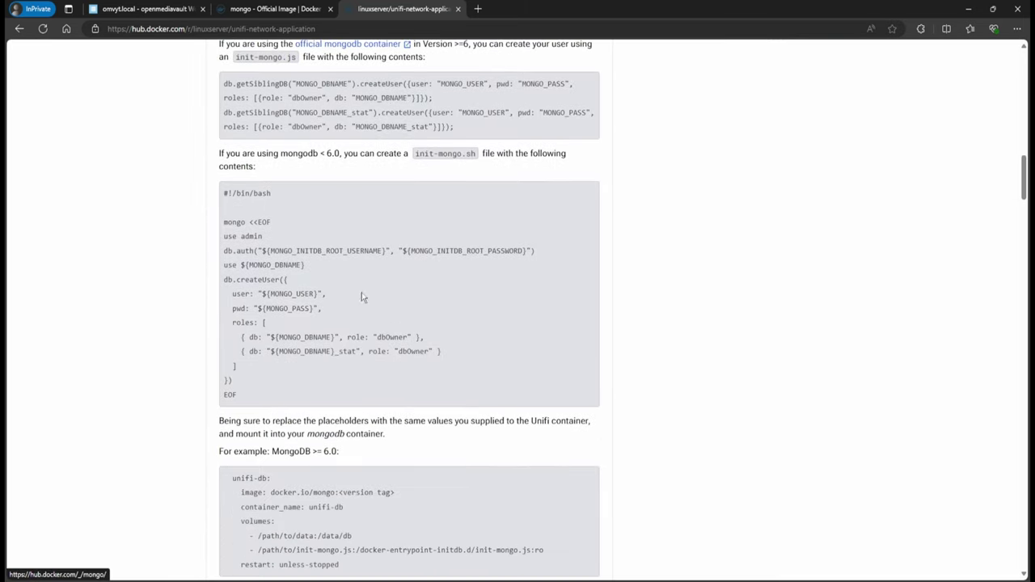
{"action": "scroll", "coordinate": [317, 268], "scroll_direction": "down", "scroll_amount": 12}
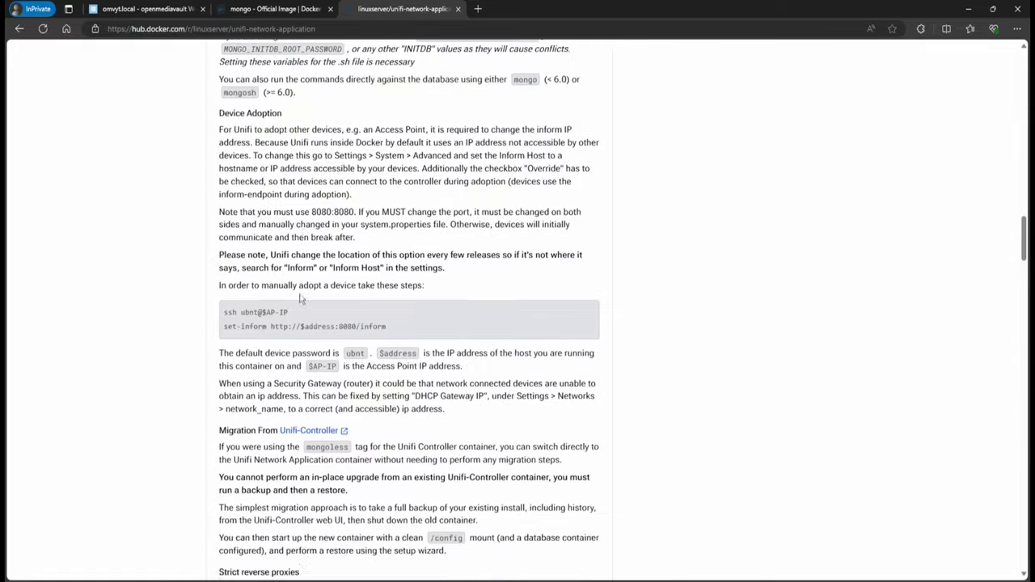
{"action": "scroll", "coordinate": [301, 299], "scroll_direction": "down", "scroll_amount": 3}
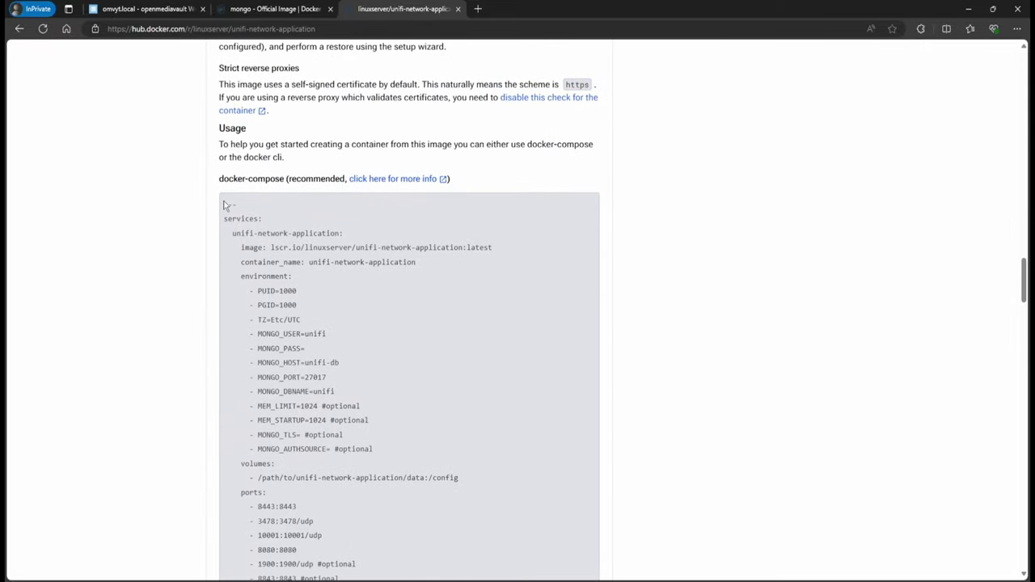
{"action": "left_click_drag", "start_coordinate": [225, 205], "coordinate": [359, 471]}
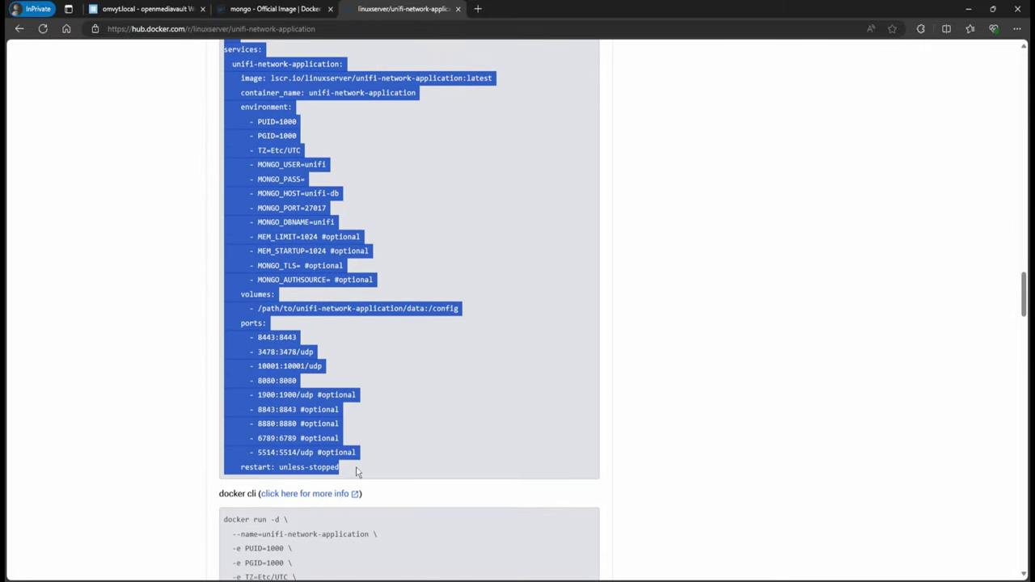
{"action": "right_click", "coordinate": [308, 460]}
{"action": "left_click", "coordinate": [324, 273]}
{"action": "left_click", "coordinate": [264, 408]}
{"action": "left_click_drag", "start_coordinate": [260, 396], "coordinate": [294, 416]}
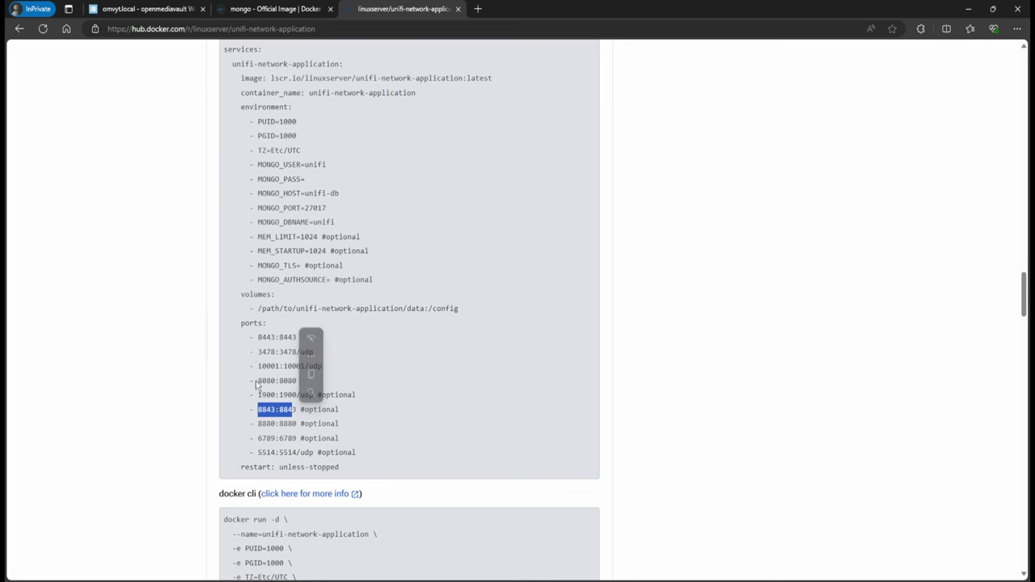
{"action": "left_click", "coordinate": [248, 354]}
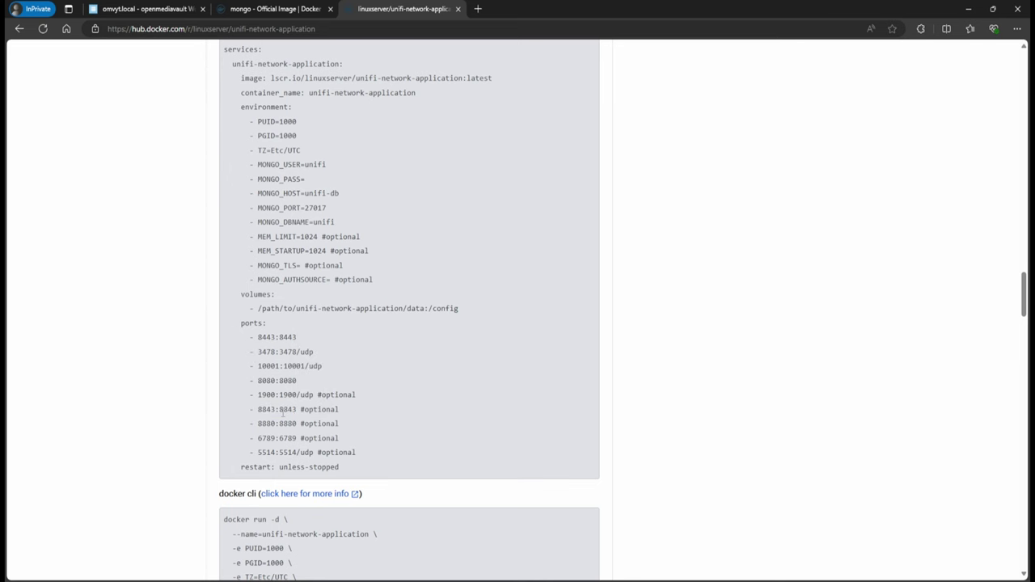
Step: Re-select the complete docker-compose example and copy it to the clipboard again
{"action": "scroll", "coordinate": [243, 339], "scroll_direction": "down", "scroll_amount": 3}
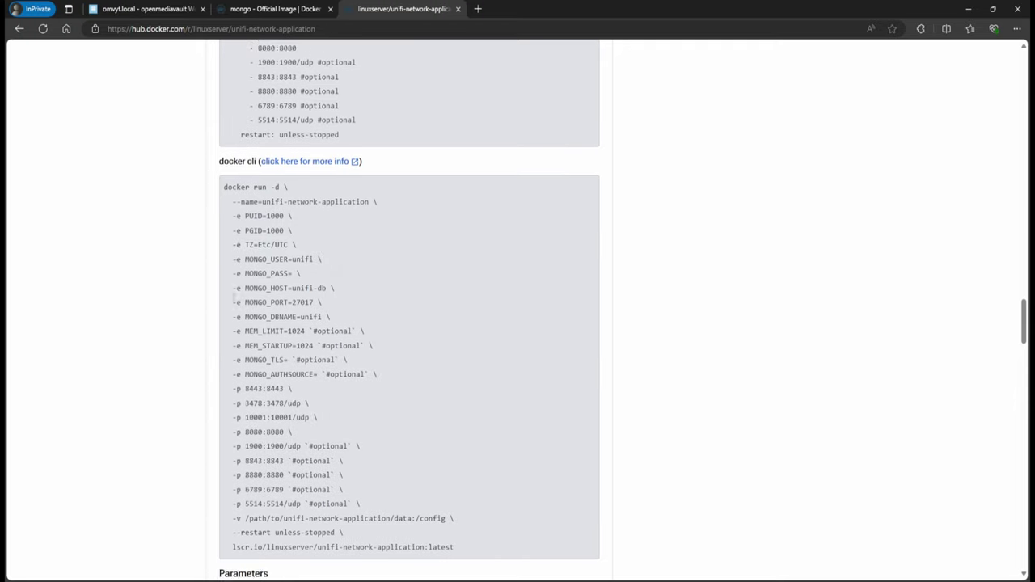
{"action": "scroll", "coordinate": [235, 239], "scroll_direction": "up", "scroll_amount": 1}
{"action": "scroll", "coordinate": [219, 275], "scroll_direction": "down", "scroll_amount": 6}
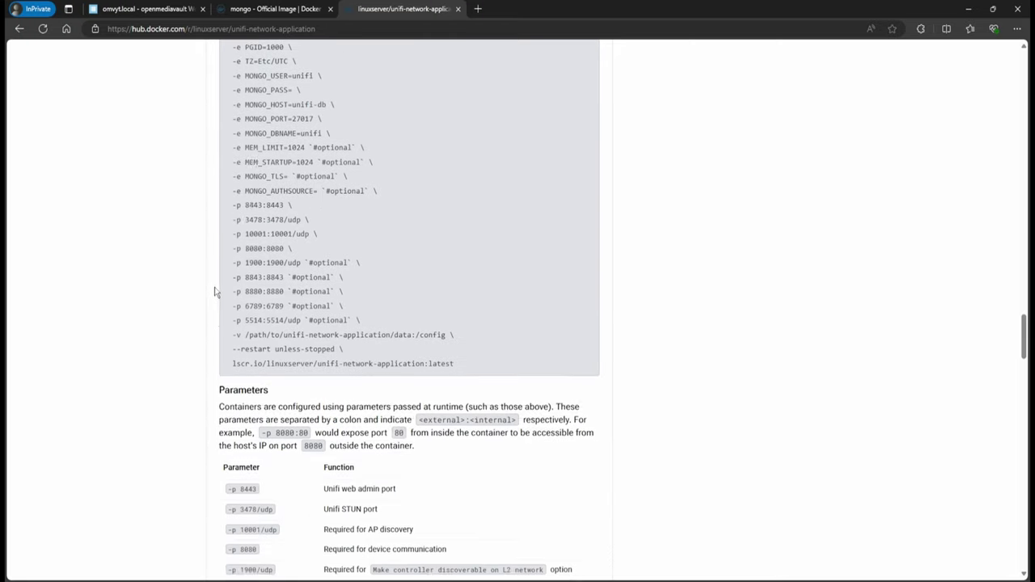
{"action": "scroll", "coordinate": [202, 310], "scroll_direction": "down", "scroll_amount": 2}
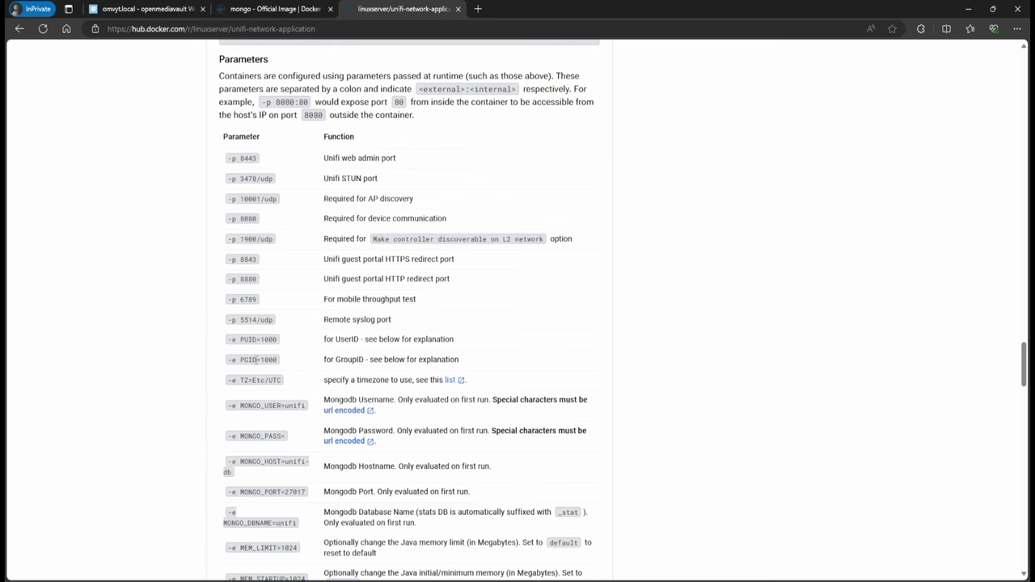
{"action": "scroll", "coordinate": [257, 359], "scroll_direction": "up", "scroll_amount": 8}
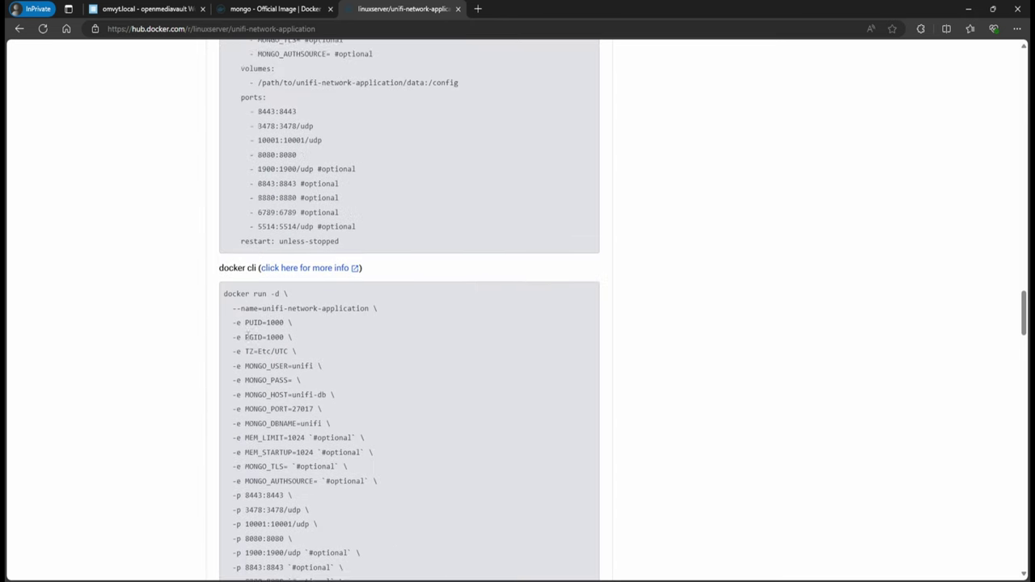
{"action": "scroll", "coordinate": [246, 336], "scroll_direction": "up", "scroll_amount": 4}
{"action": "scroll", "coordinate": [252, 202], "scroll_direction": "down", "scroll_amount": 1}
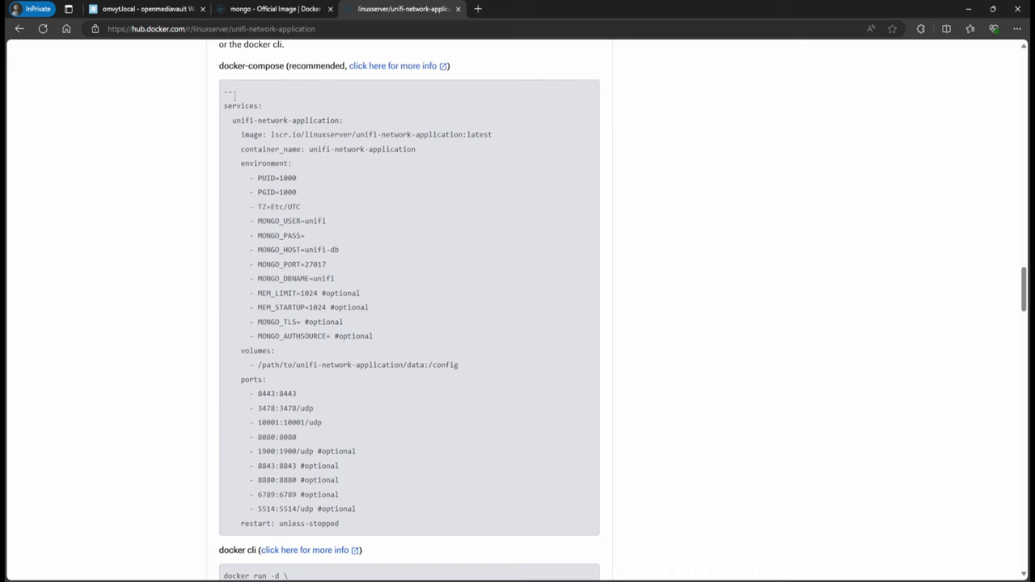
{"action": "left_click_drag", "start_coordinate": [226, 92], "coordinate": [343, 532]}
{"action": "right_click", "coordinate": [293, 530]}
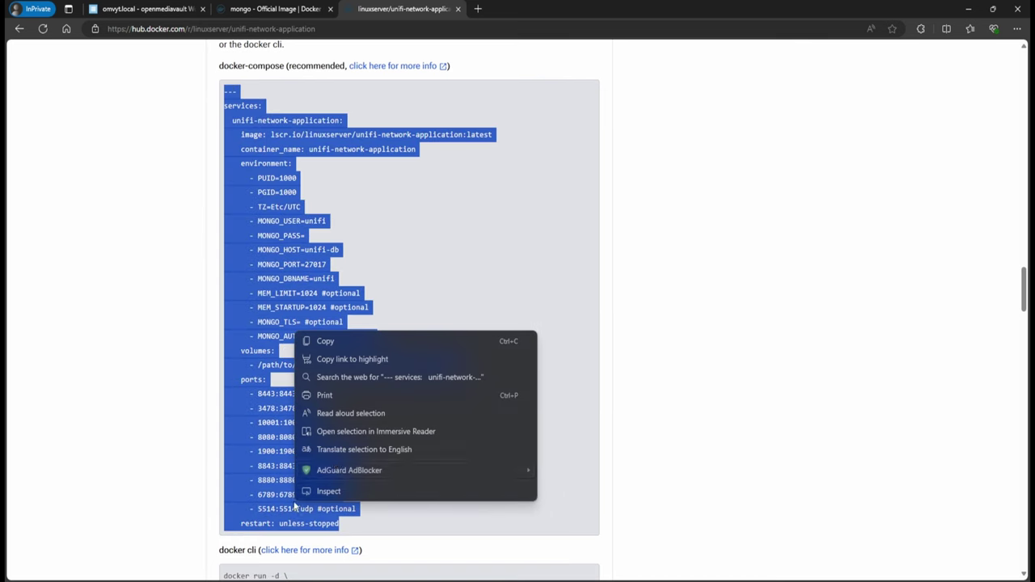
{"action": "left_click", "coordinate": [322, 343]}
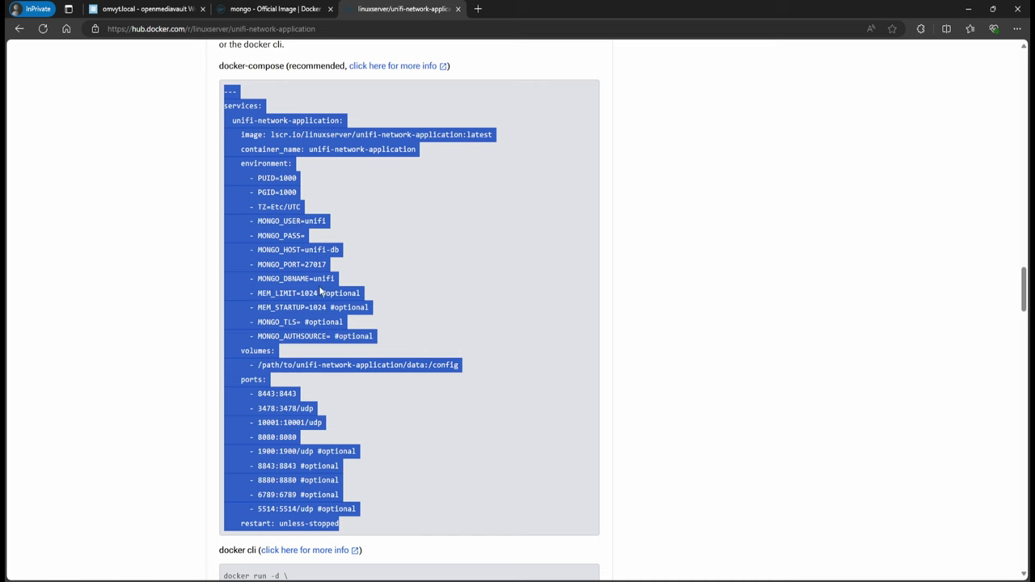
Step: Start a new blank compose file from openmediavault's Compose Files page
{"action": "left_click", "coordinate": [145, 9]}
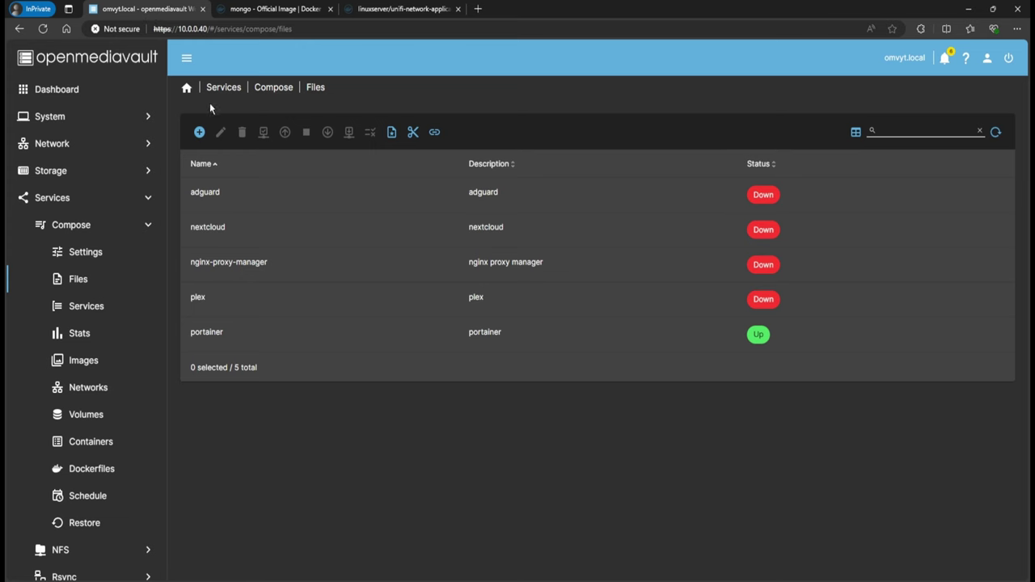
{"action": "left_click", "coordinate": [199, 132]}
{"action": "left_click", "coordinate": [222, 160]}
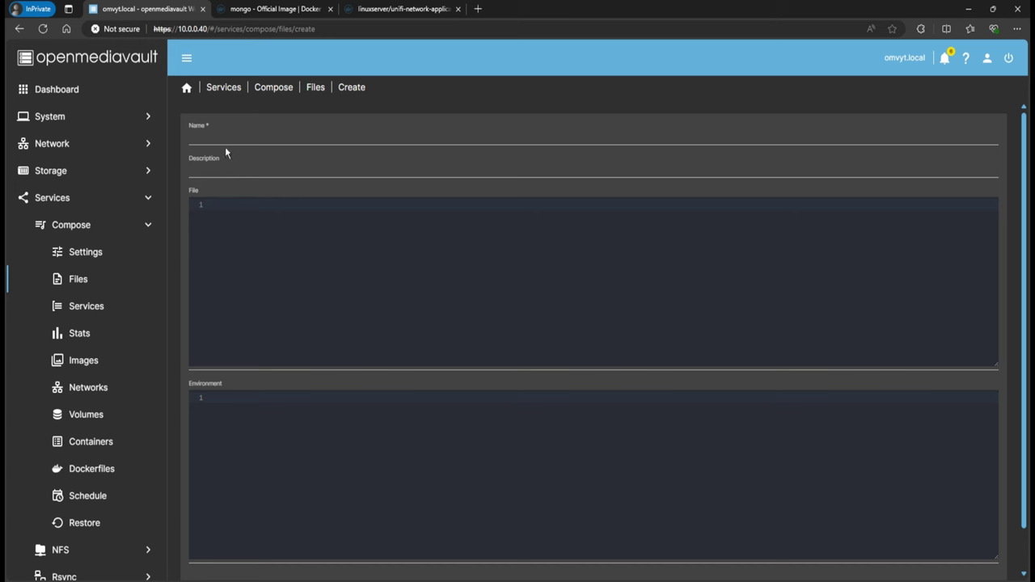
Step: Name the compose file unifi-network-application with description 'unifi network application'
{"action": "left_click", "coordinate": [220, 136]}
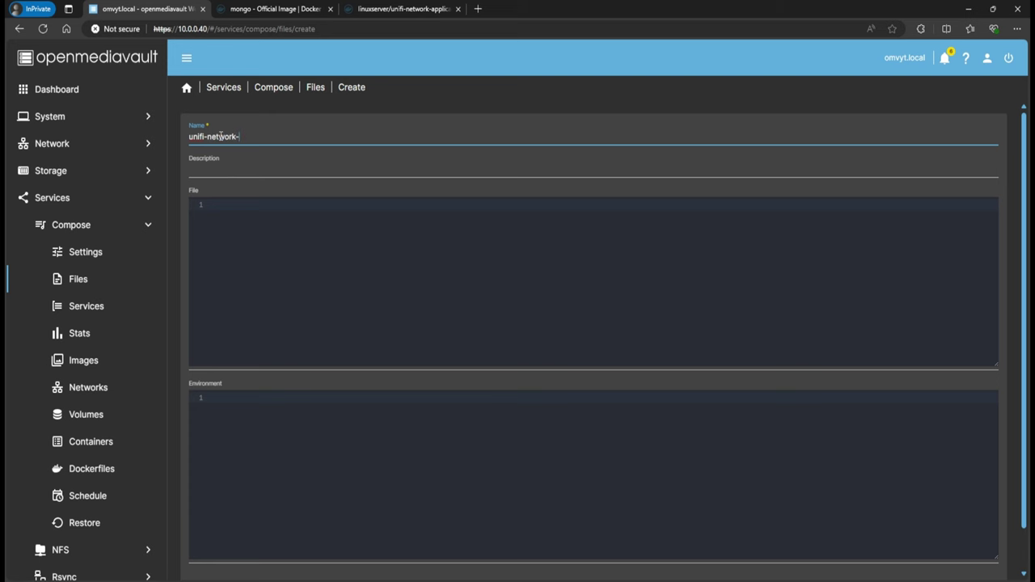
{"action": "type", "text": "unifi-network-app"}
{"action": "type", "text": "licatino"}
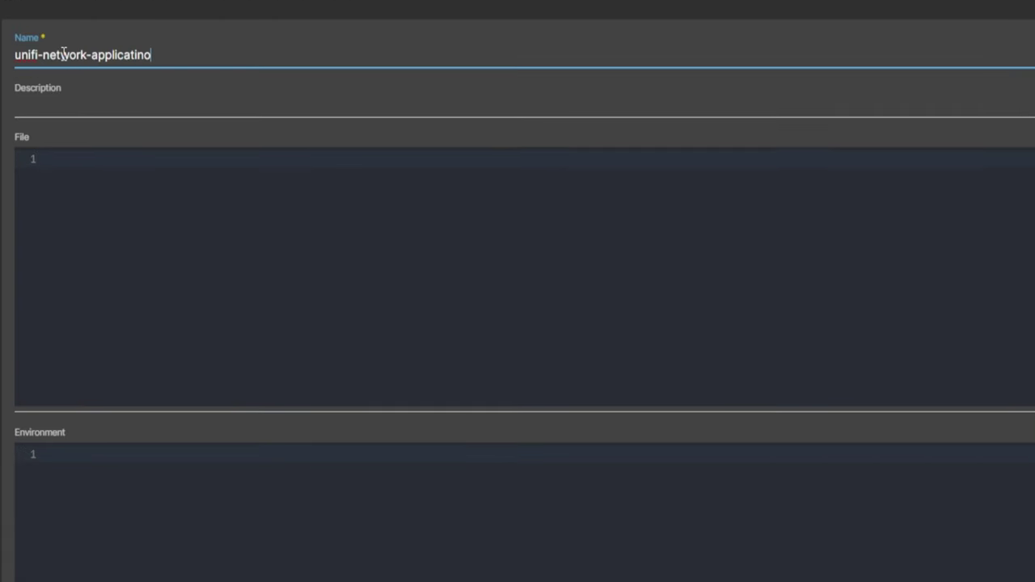
{"action": "type", "text": "n"}
{"action": "key", "text": "Tab"}
{"action": "type", "text": "un"}
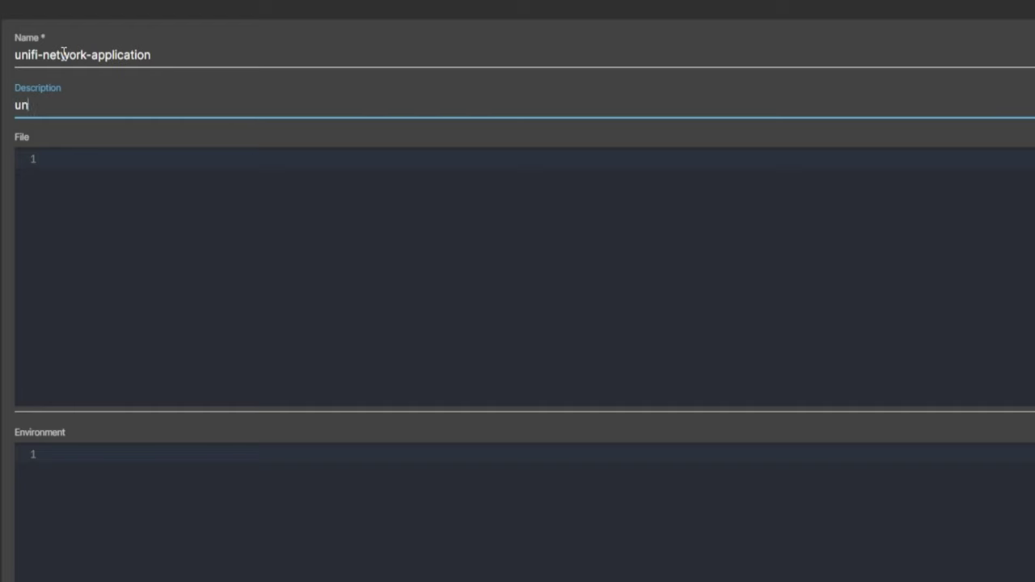
{"action": "type", "text": "ifi network application"}
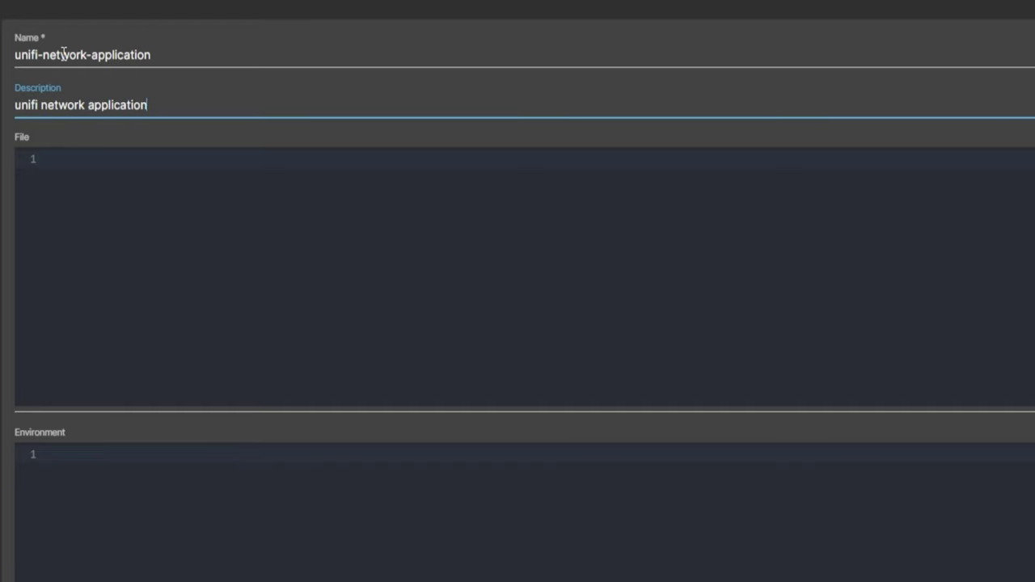
{"action": "key", "text": "Tab"}
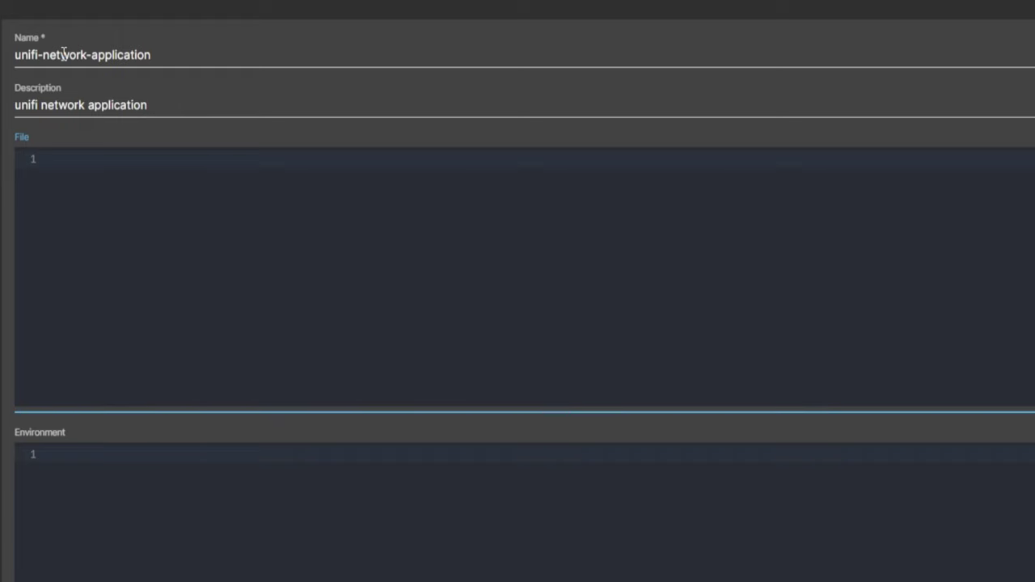
Step: Paste the copied UniFi compose content into the file editor and save it
{"action": "right_click", "coordinate": [59, 160]}
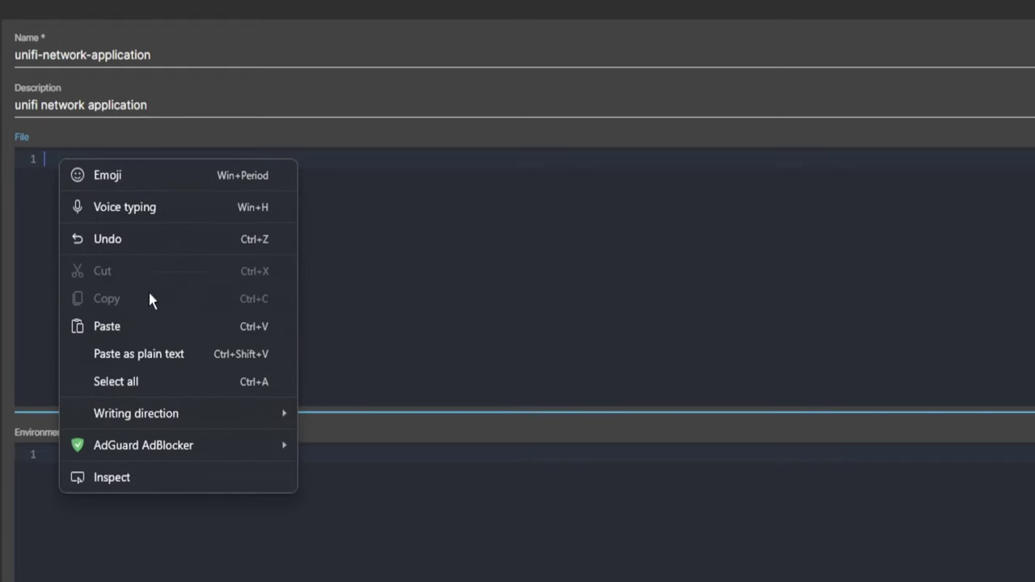
{"action": "left_click", "coordinate": [90, 326]}
{"action": "scroll", "coordinate": [333, 298], "scroll_direction": "up", "scroll_amount": 5}
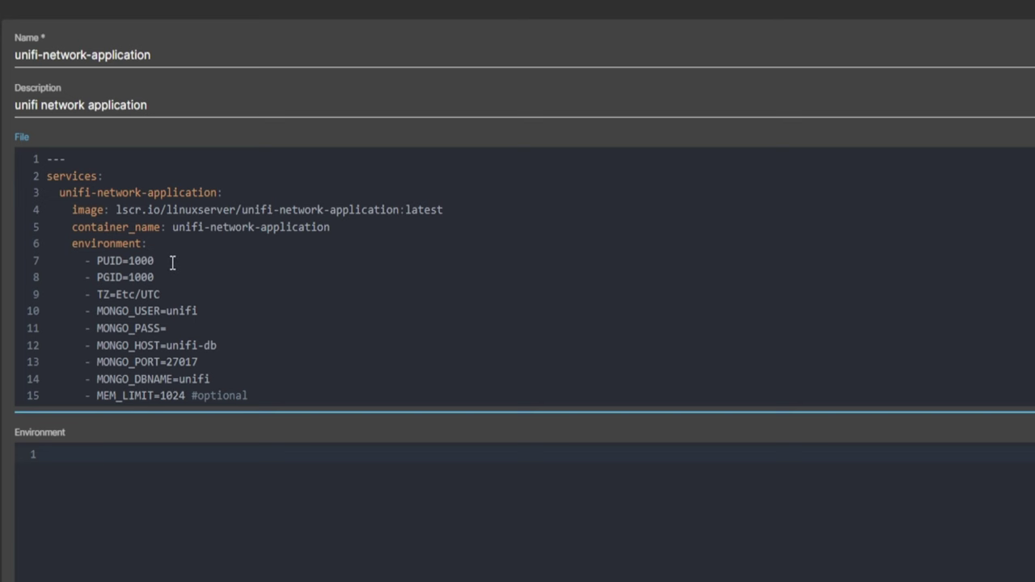
{"action": "scroll", "coordinate": [277, 318], "scroll_direction": "down", "scroll_amount": 2}
{"action": "scroll", "coordinate": [277, 317], "scroll_direction": "up", "scroll_amount": 2}
{"action": "scroll", "coordinate": [805, 517], "scroll_direction": "down", "scroll_amount": 1}
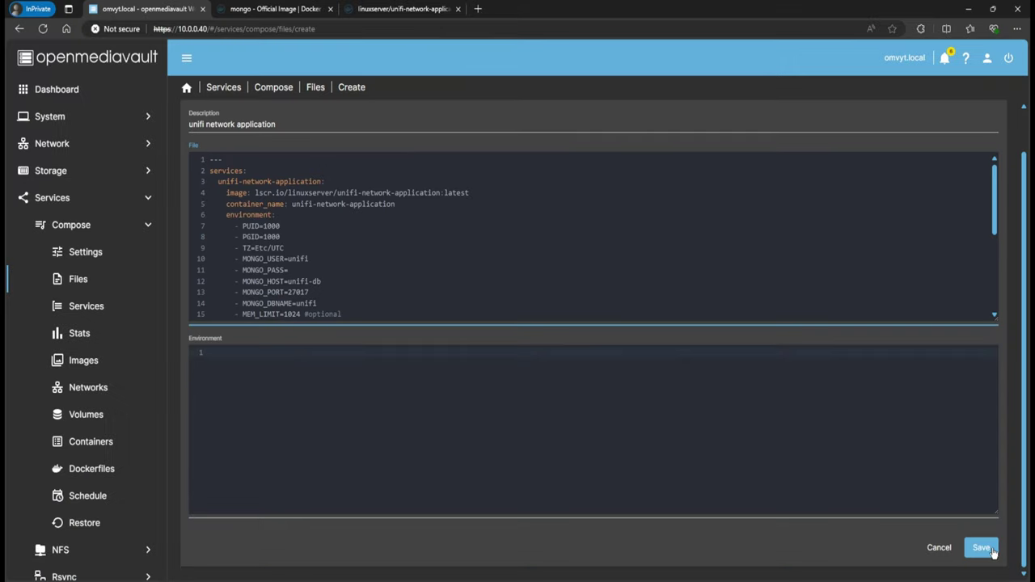
{"action": "left_click", "coordinate": [981, 547]}
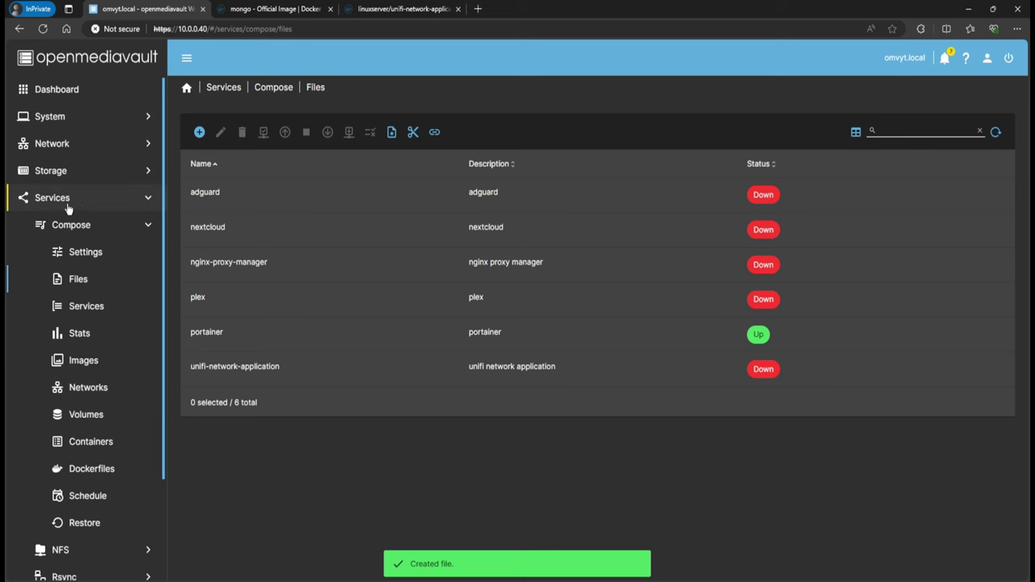
Step: Open the Users list and select the appuser account
{"action": "scroll", "coordinate": [102, 251], "scroll_direction": "down", "scroll_amount": 3}
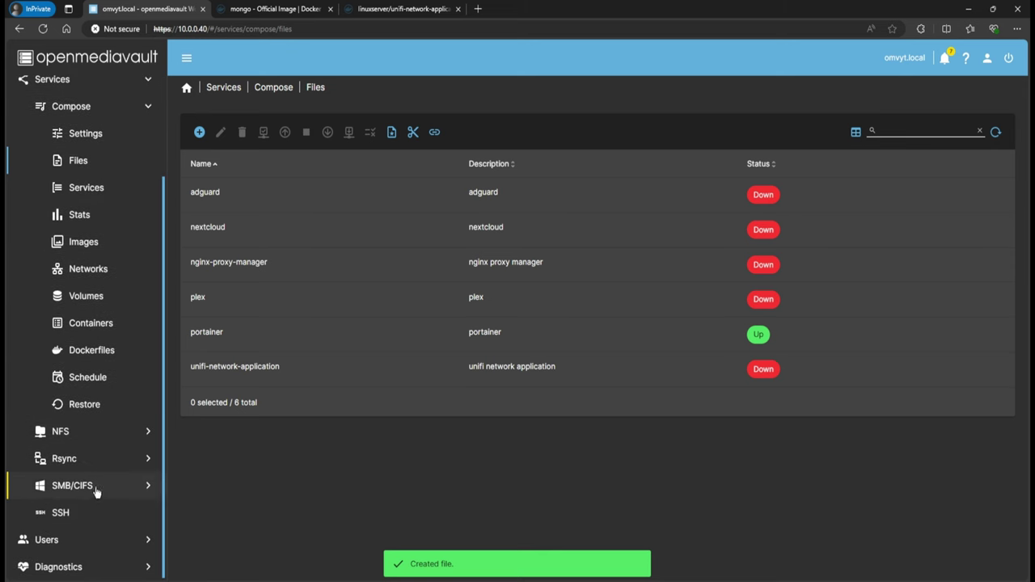
{"action": "left_click", "coordinate": [81, 542]}
{"action": "left_click", "coordinate": [550, 162]}
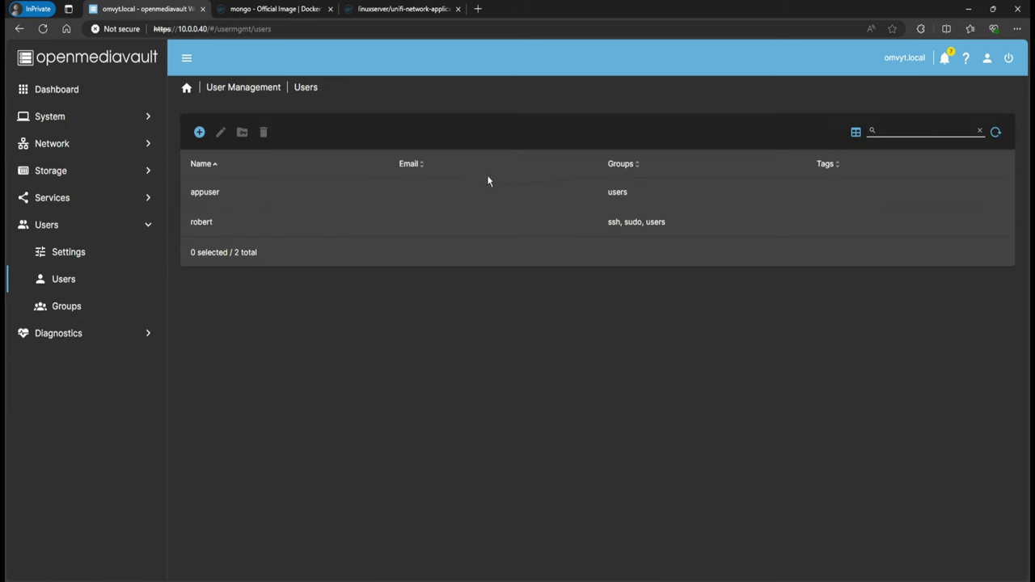
{"action": "left_click", "coordinate": [234, 196]}
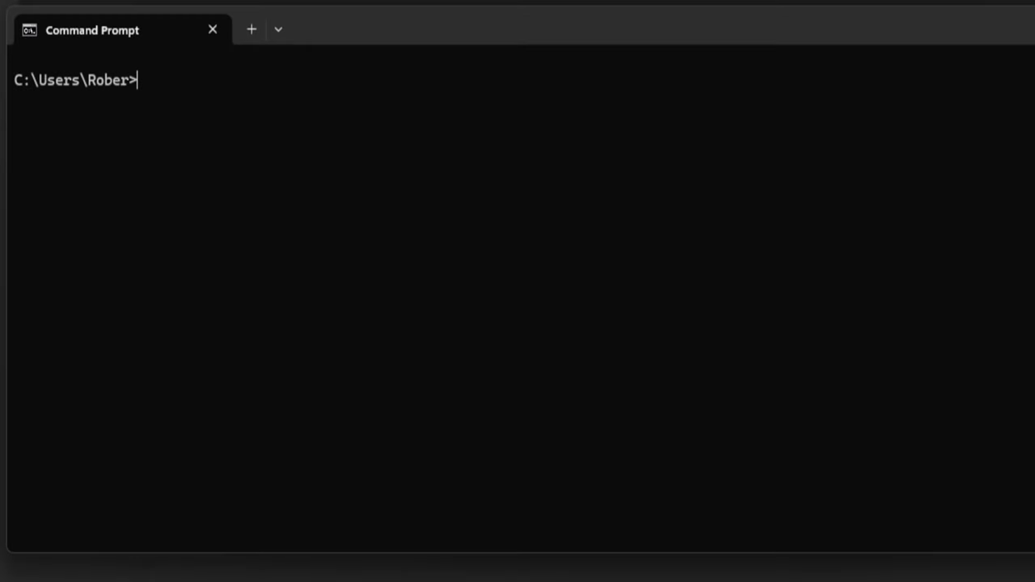
Step: Log in over SSH as root to 10.0.0.40
{"action": "type", "text": "ssh root@"}
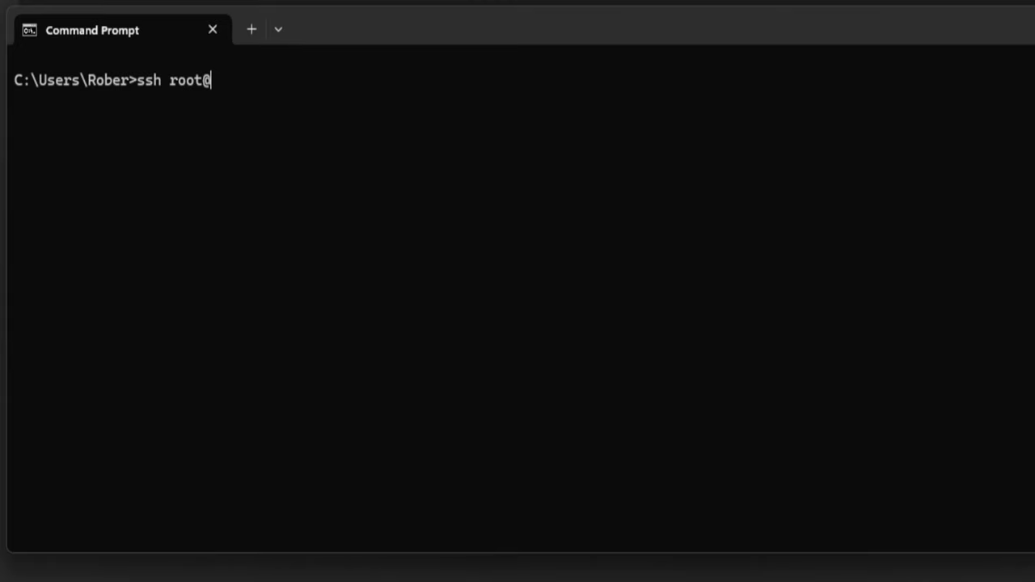
{"action": "type", "text": "10.0.0.40"}
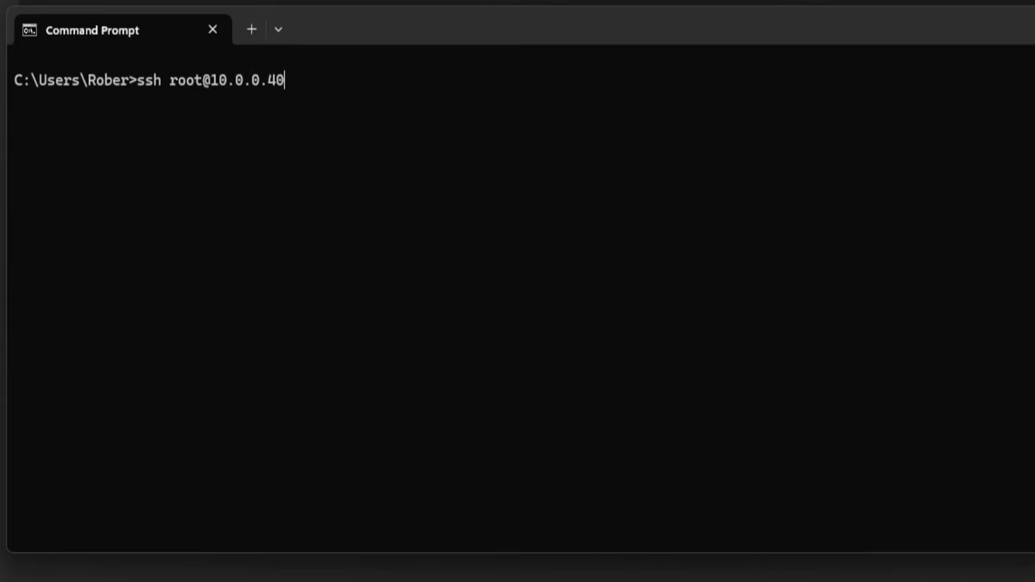
{"action": "key", "text": "Return"}
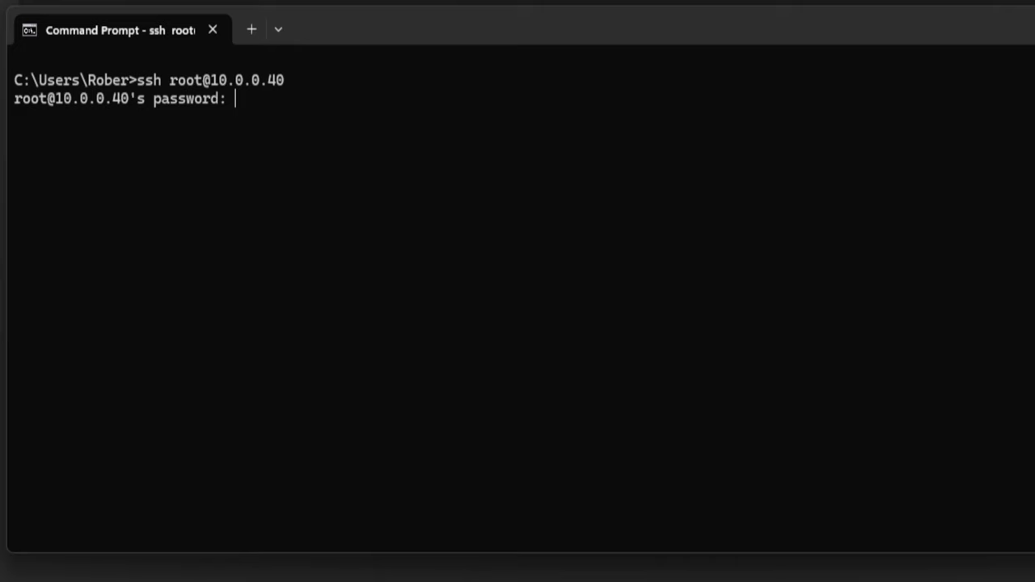
{"action": "key", "text": "Return"}
Step: Check user IDs: appuser is uid 1001, gid 100; the other user is uid 1000
{"action": "type", "text": "id appuser"}
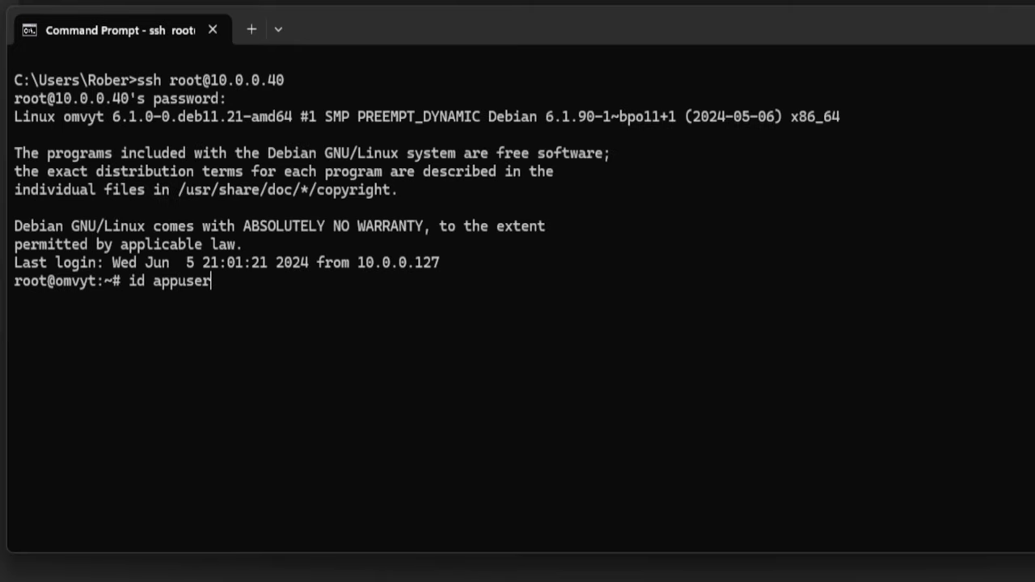
{"action": "key", "text": "Return"}
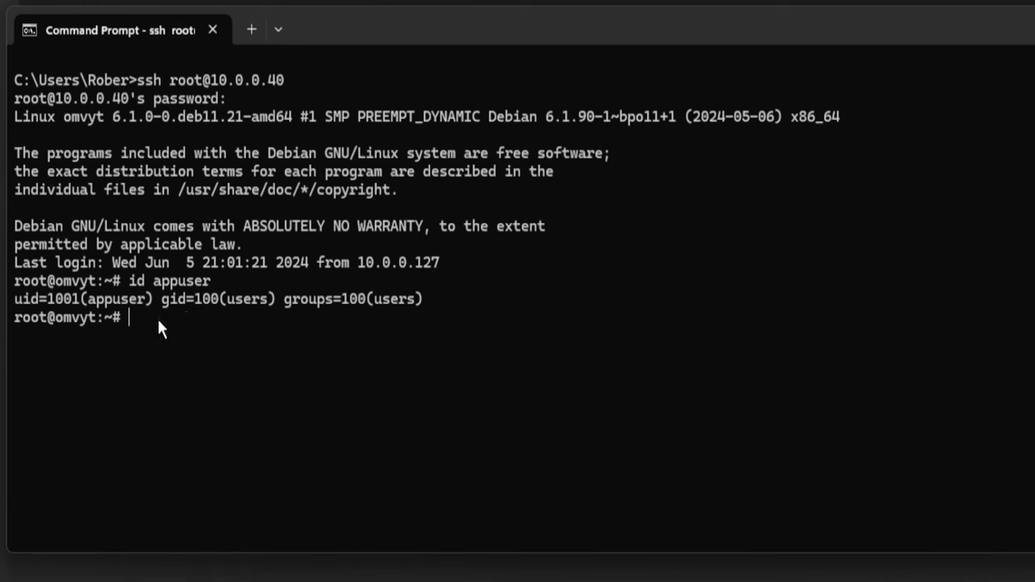
{"action": "type", "text": "id appuser"}
{"action": "key", "text": "BackSpace"}
{"action": "key", "text": "BackSpace"}
{"action": "key", "text": "BackSpace"}
{"action": "key", "text": "BackSpace"}
{"action": "key", "text": "BackSpace"}
{"action": "key", "text": "BackSpace"}
{"action": "key", "text": "BackSpace"}
{"action": "type", "text": "robert"}
{"action": "key", "text": "Return"}
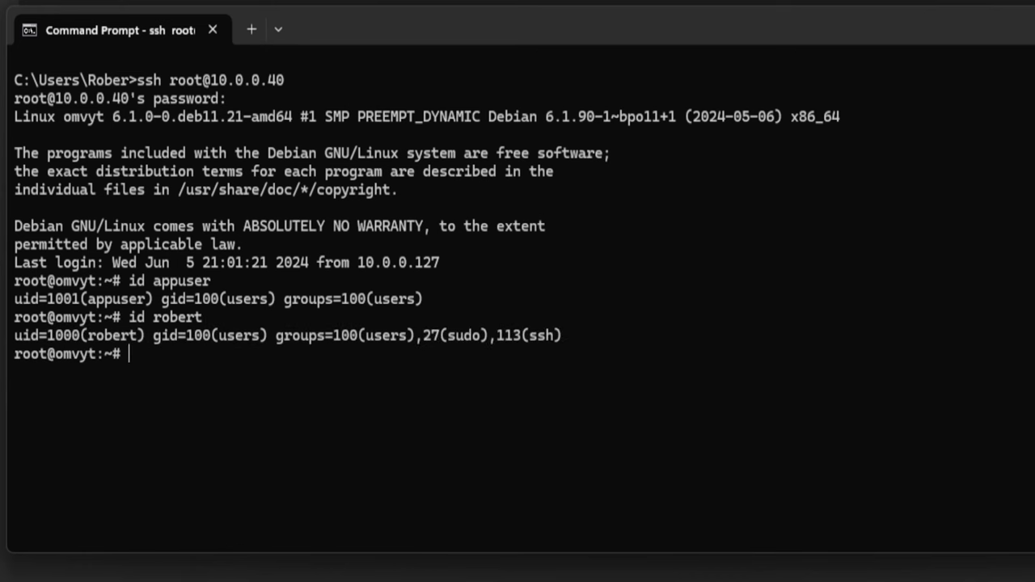
{"action": "left_click_drag", "start_coordinate": [46, 340], "coordinate": [208, 323]}
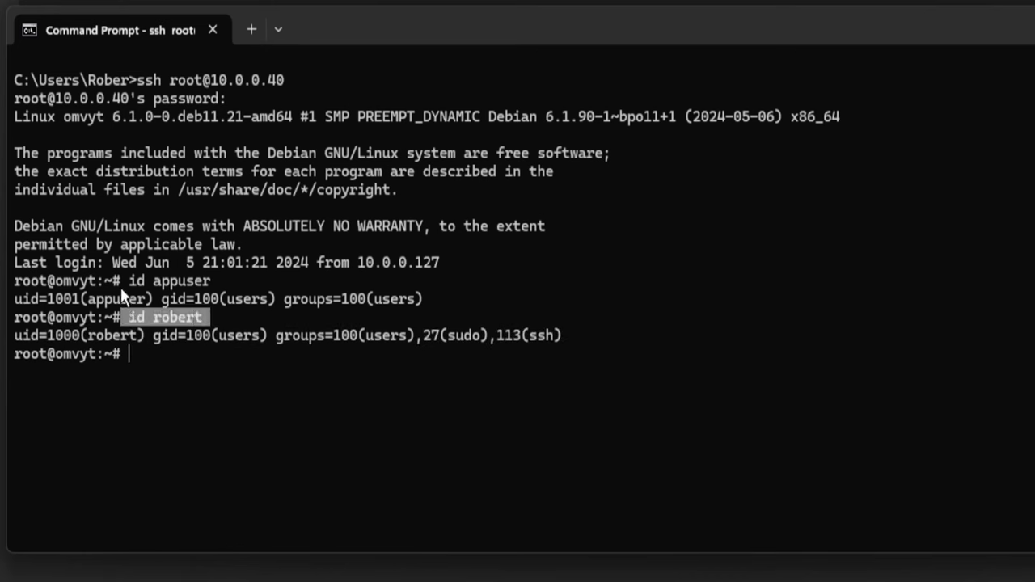
{"action": "left_click", "coordinate": [181, 282]}
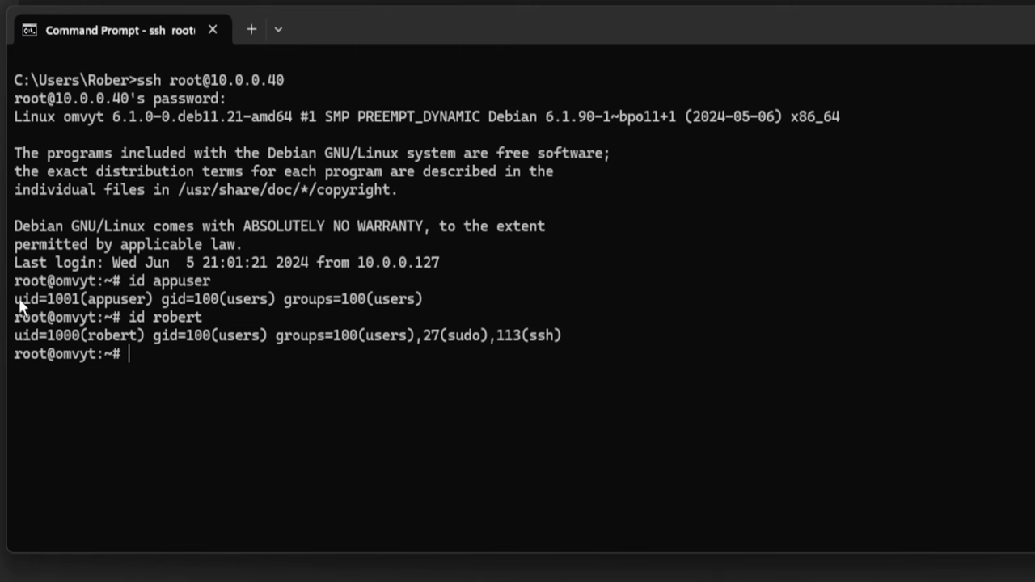
{"action": "left_click_drag", "start_coordinate": [153, 298], "coordinate": [220, 298]}
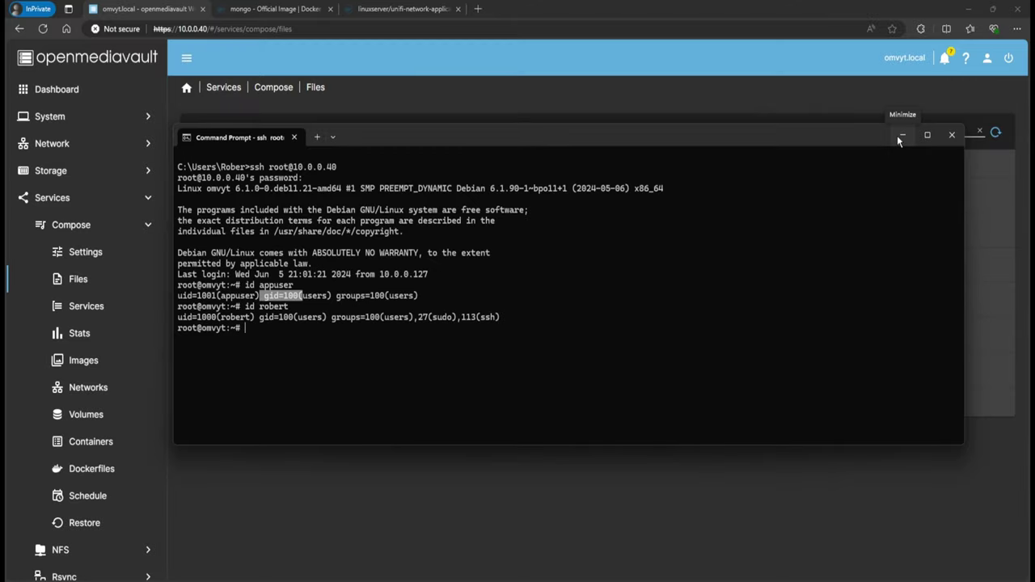
Step: Open the unifi-network-application compose file and change PUID to 1001 and PGID to 100
{"action": "left_click", "coordinate": [896, 135]}
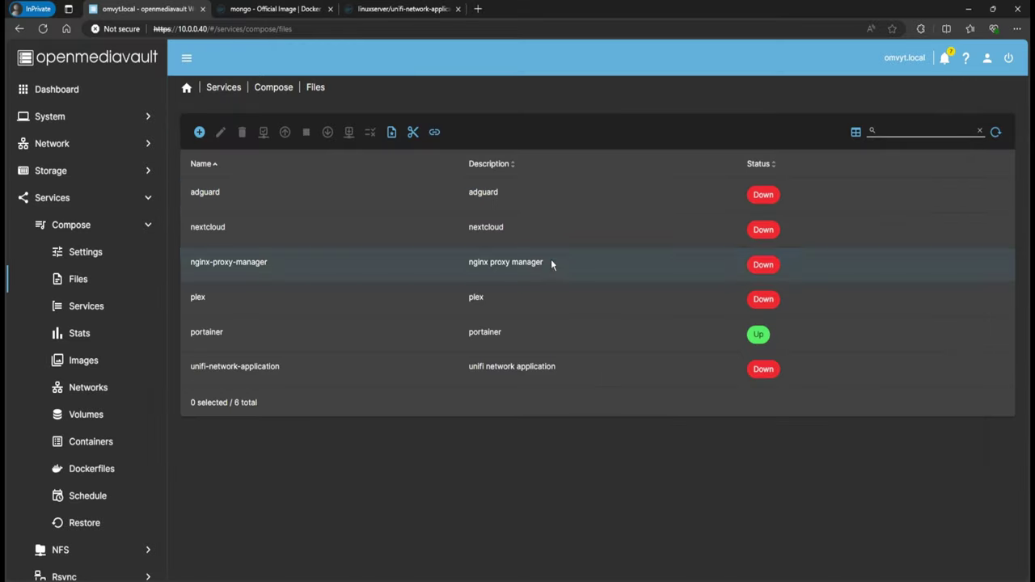
{"action": "left_click", "coordinate": [233, 366]}
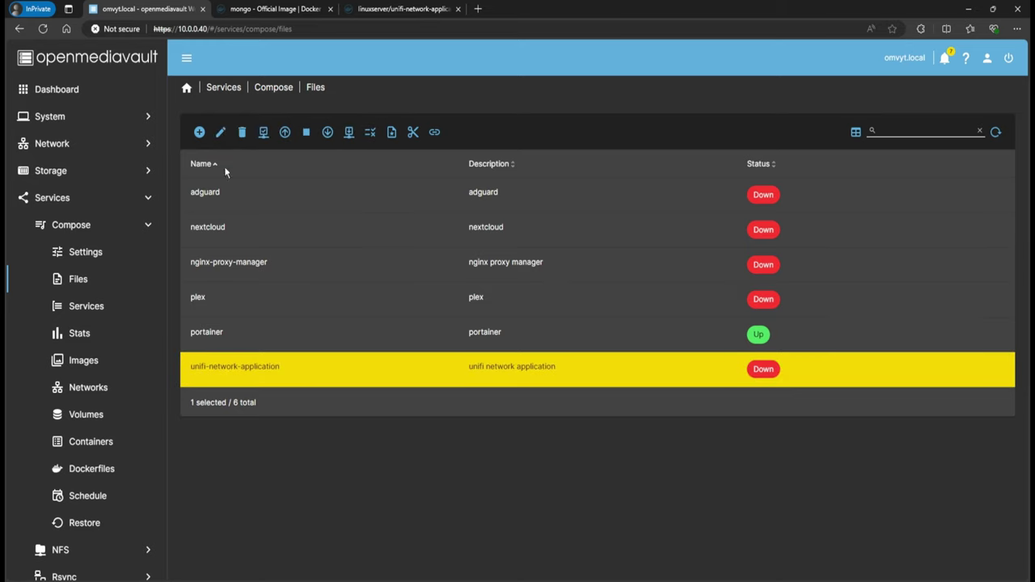
{"action": "left_click", "coordinate": [220, 132]}
{"action": "left_click", "coordinate": [292, 272]}
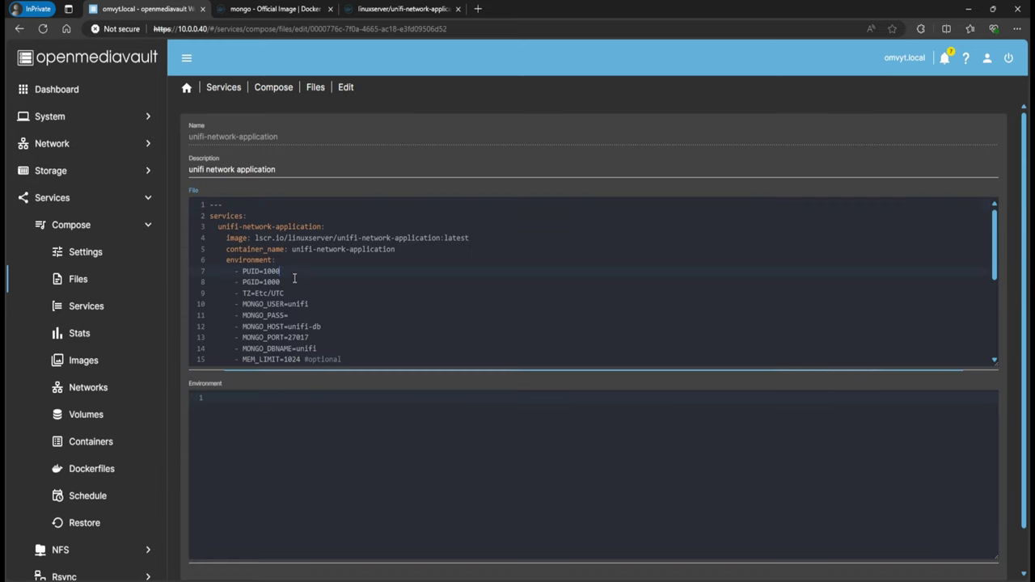
{"action": "key", "text": "BackSpace"}
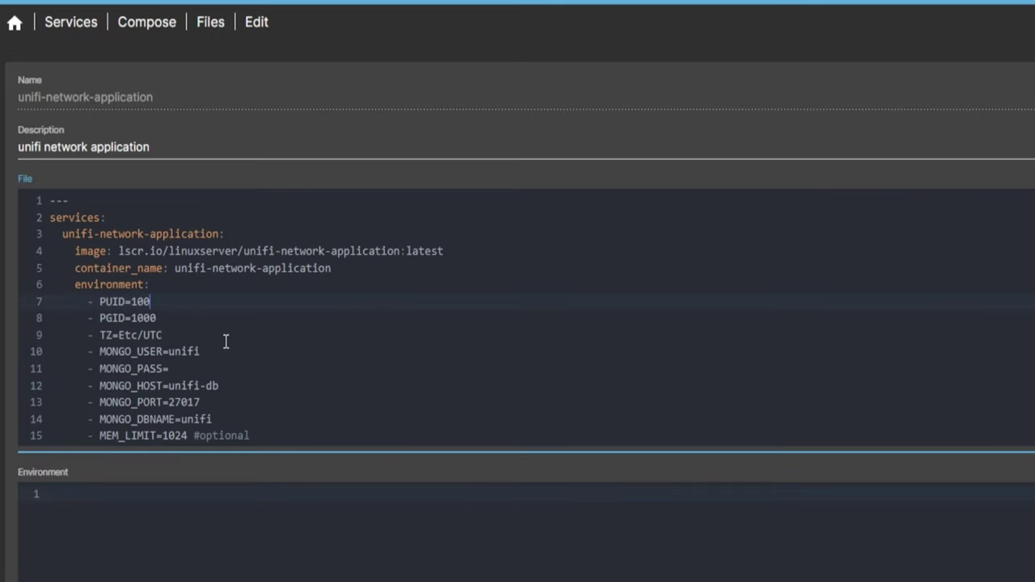
{"action": "type", "text": "1"}
{"action": "left_click", "coordinate": [162, 316]}
{"action": "key", "text": "BackSpace"}
{"action": "scroll", "coordinate": [203, 332], "scroll_direction": "down", "scroll_amount": 2}
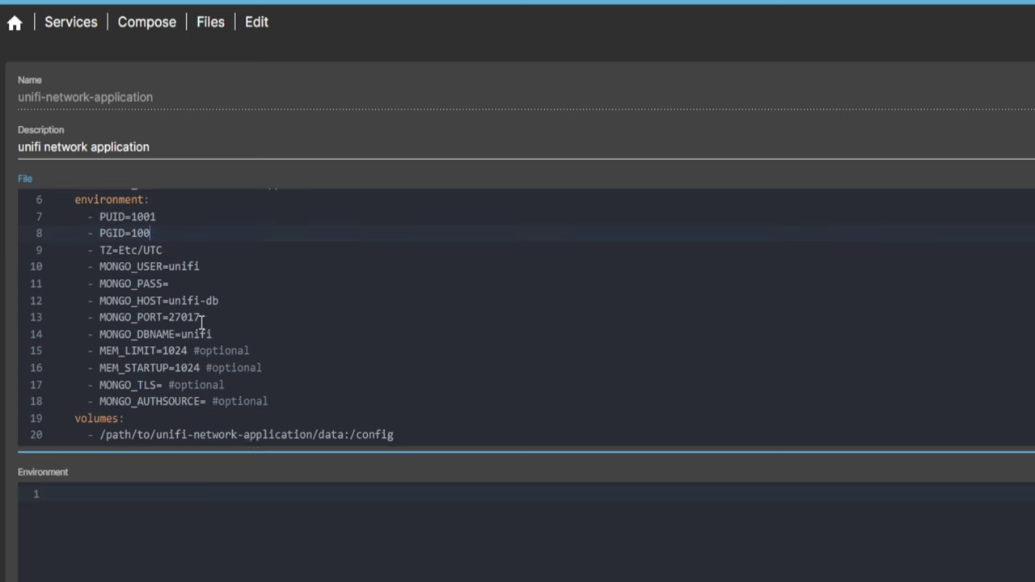
{"action": "left_click_drag", "start_coordinate": [118, 249], "coordinate": [162, 250]}
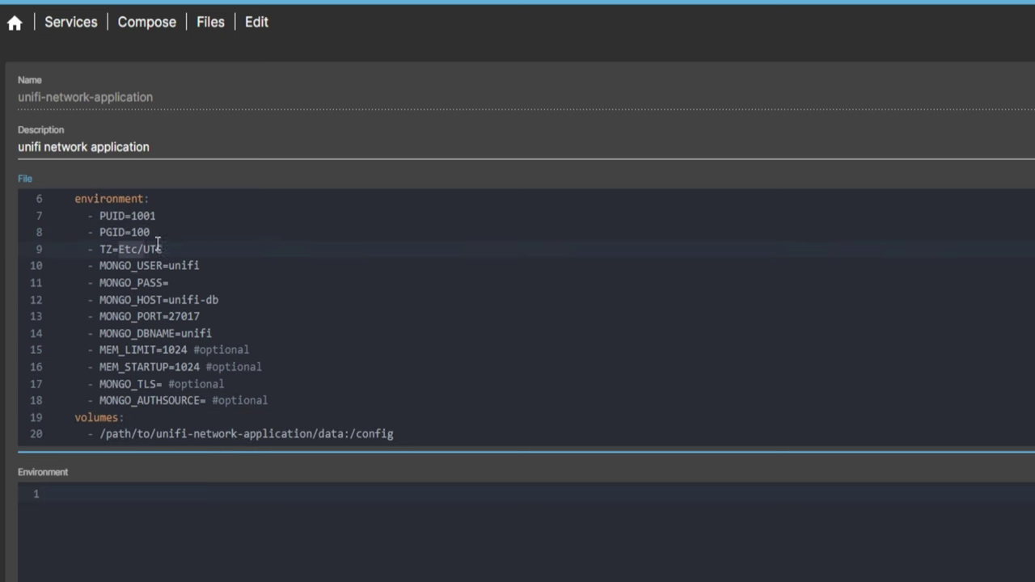
{"action": "left_click", "coordinate": [238, 268]}
Step: Enter a database password as the empty MONGO_PASS value in the compose file
{"action": "left_click_drag", "start_coordinate": [169, 265], "coordinate": [210, 264]}
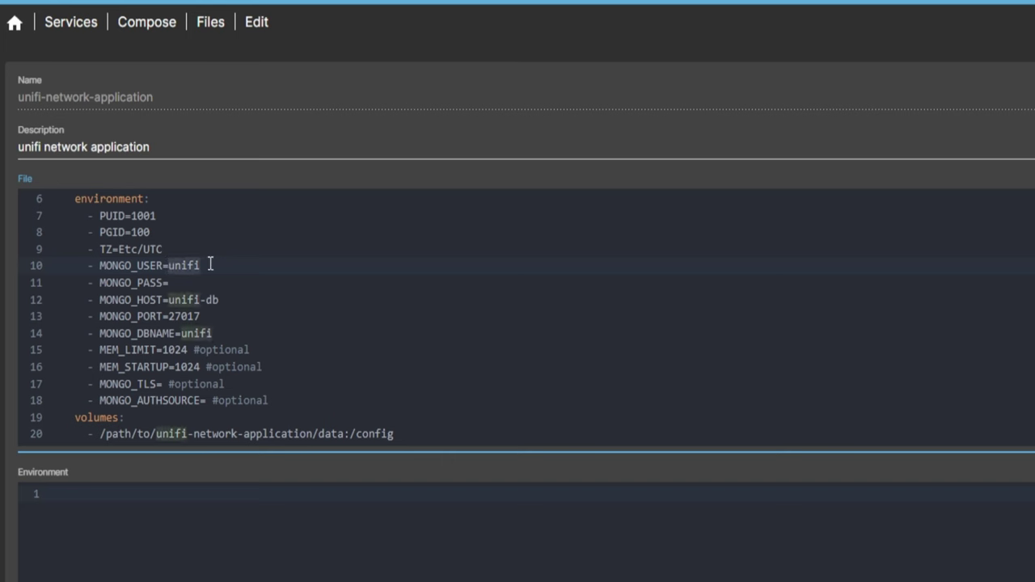
{"action": "left_click", "coordinate": [186, 282]}
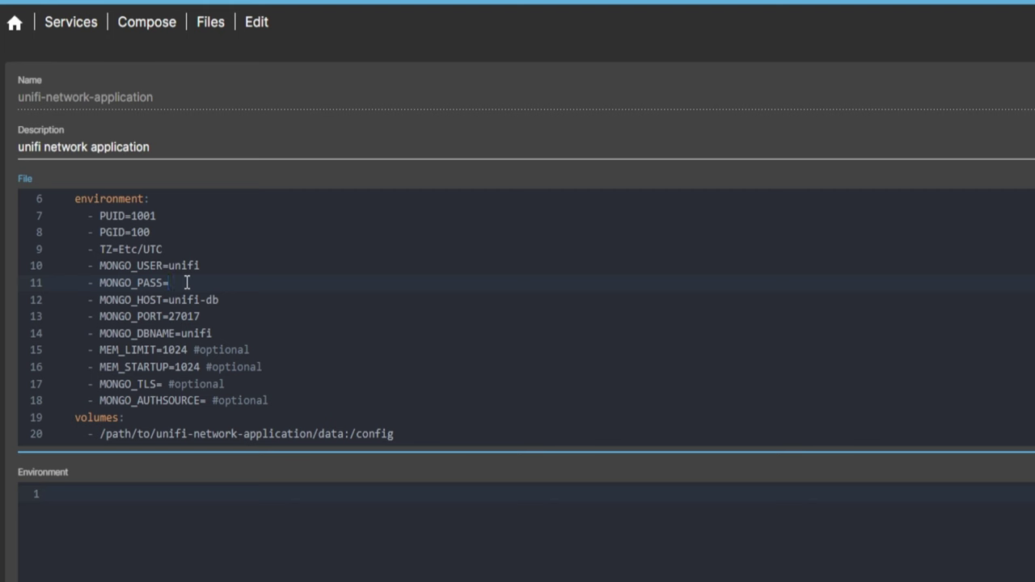
{"action": "key", "text": "Down"}
{"action": "left_click_drag", "start_coordinate": [168, 301], "coordinate": [224, 301]}
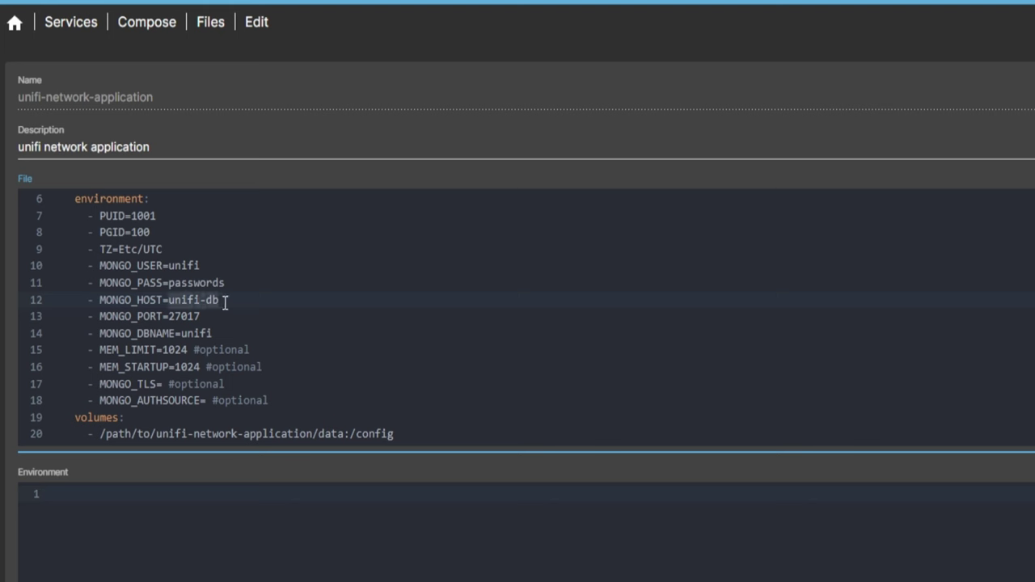
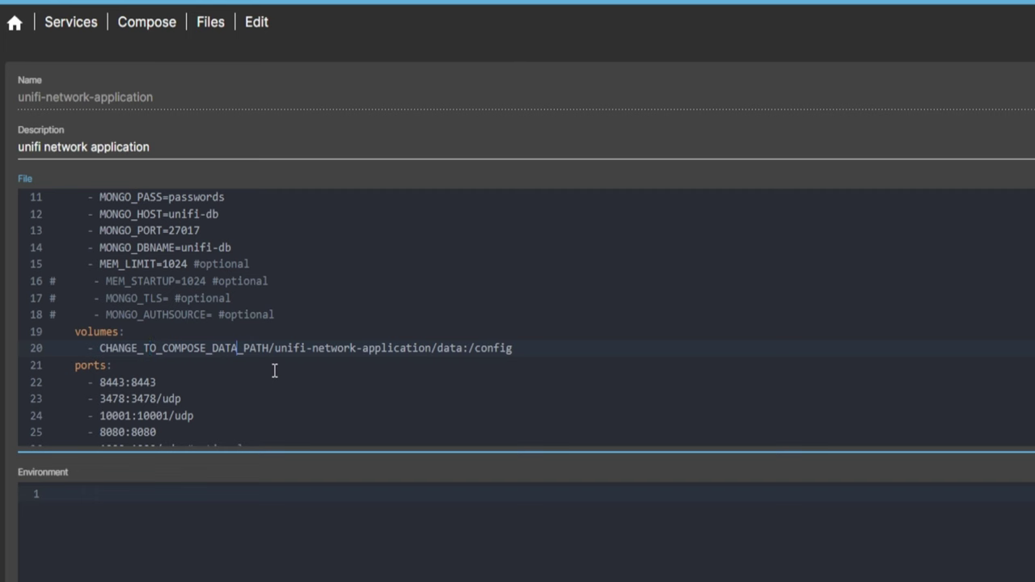
Step: Prefix lines 26–30 with # to disable the optional ports, then select the image's :latest tag
{"action": "scroll", "coordinate": [274, 370], "scroll_direction": "down", "scroll_amount": 1}
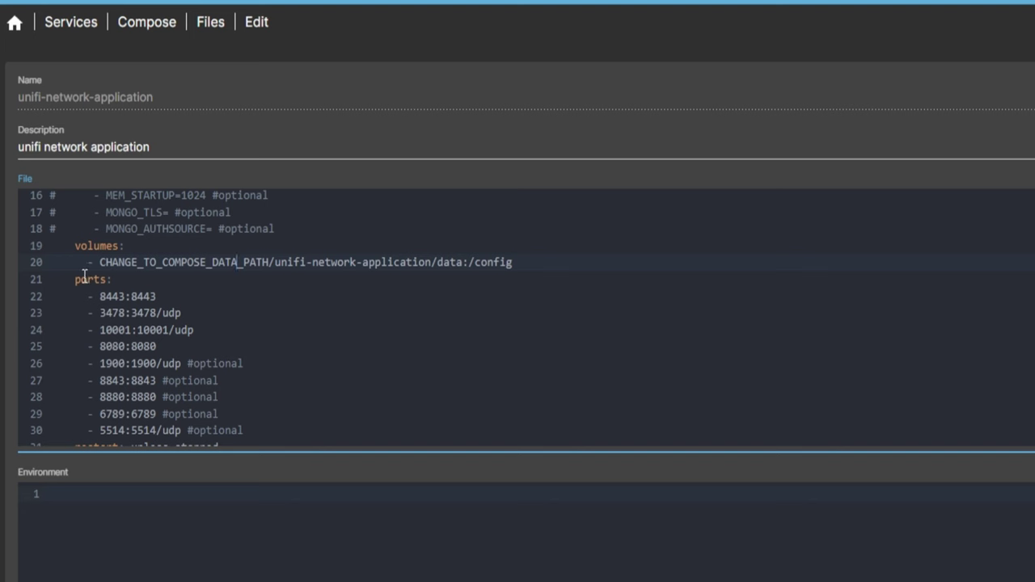
{"action": "left_click", "coordinate": [57, 364]}
{"action": "type", "text": "#"}
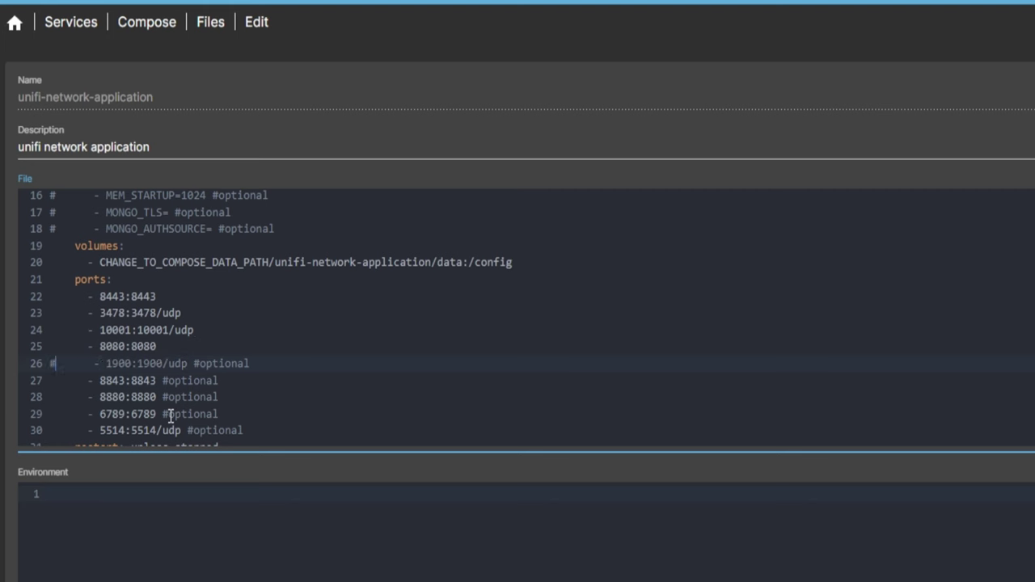
{"action": "key", "text": "Down"}
{"action": "type", "text": "#"}
{"action": "key", "text": "Down"}
{"action": "type", "text": "#"}
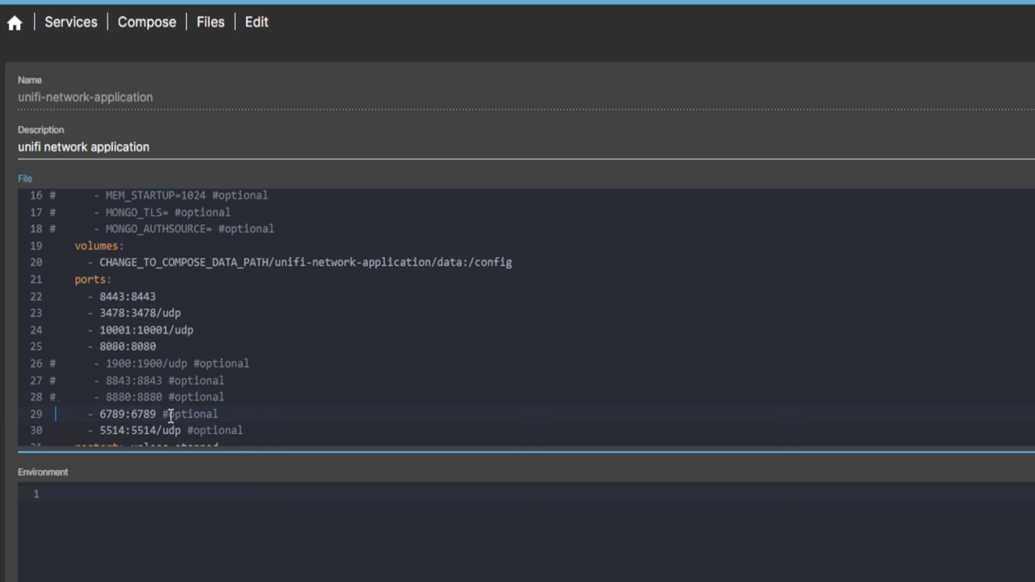
{"action": "key", "text": "Down"}
{"action": "type", "text": "#"}
{"action": "type", "text": "#"}
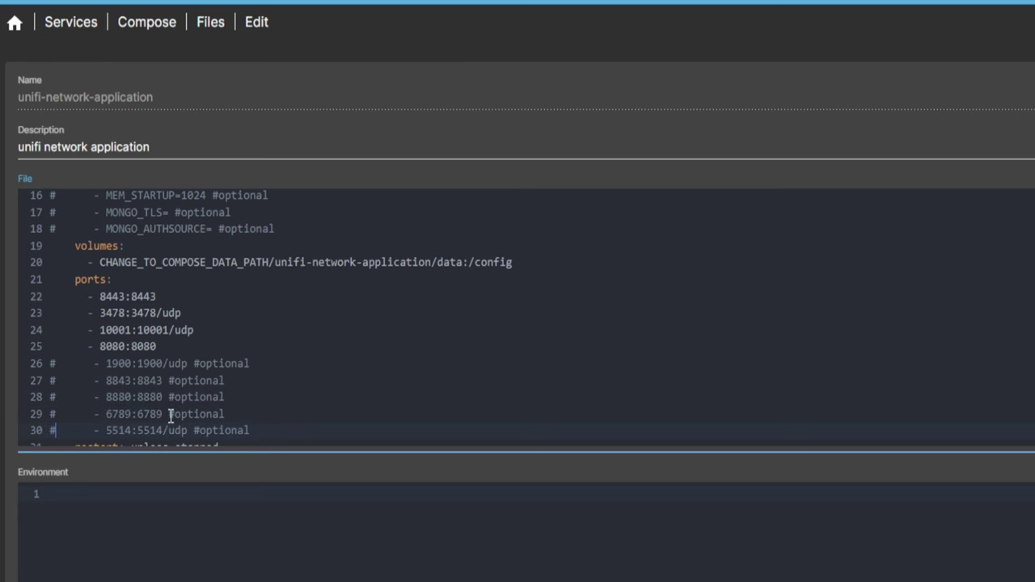
{"action": "scroll", "coordinate": [172, 415], "scroll_direction": "up", "scroll_amount": 5}
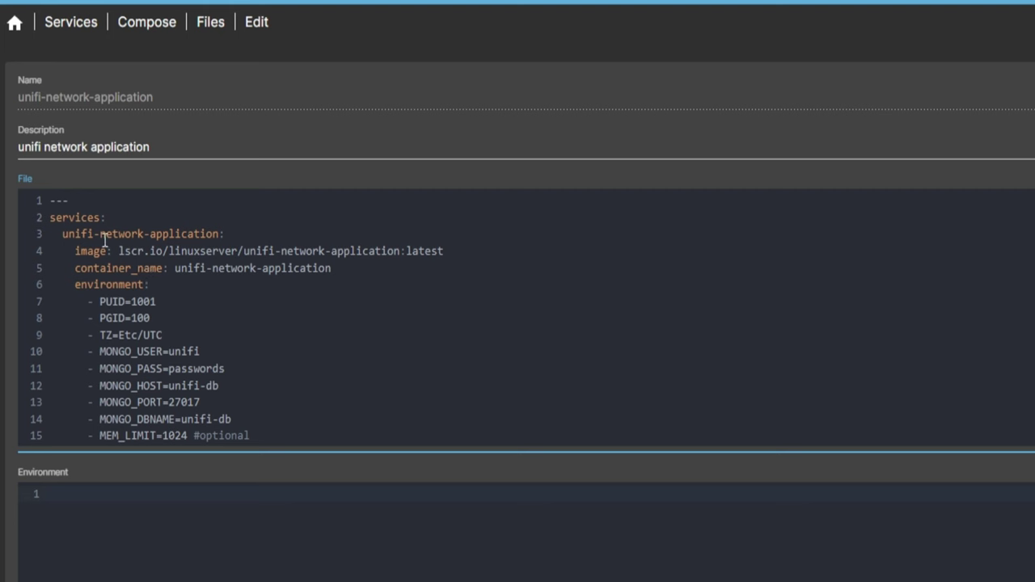
{"action": "left_click_drag", "start_coordinate": [399, 251], "coordinate": [453, 251]}
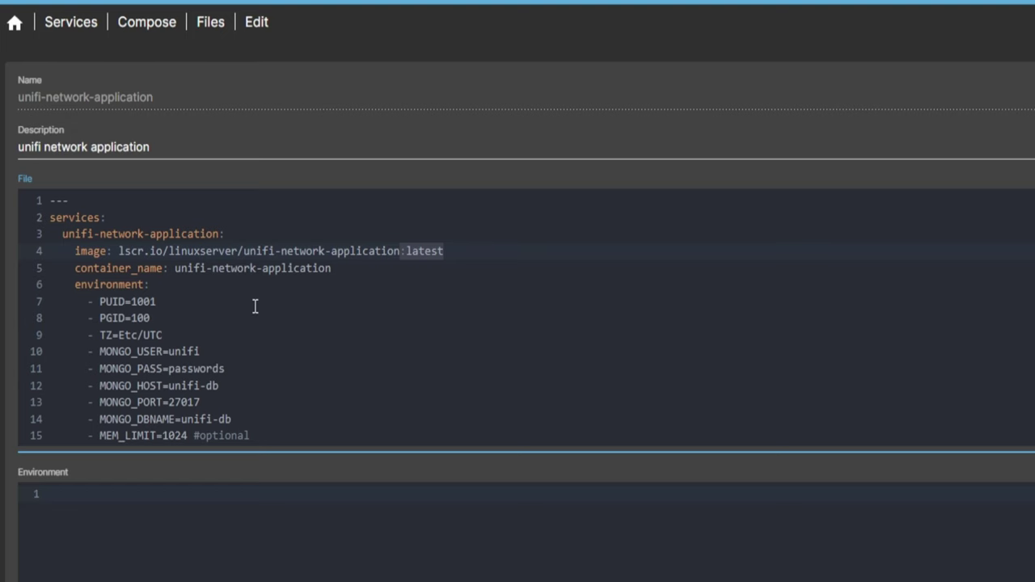
Step: Insert two blank lines after 'restart: unless-stopped' at the end of the compose file
{"action": "scroll", "coordinate": [257, 303], "scroll_direction": "down", "scroll_amount": 6}
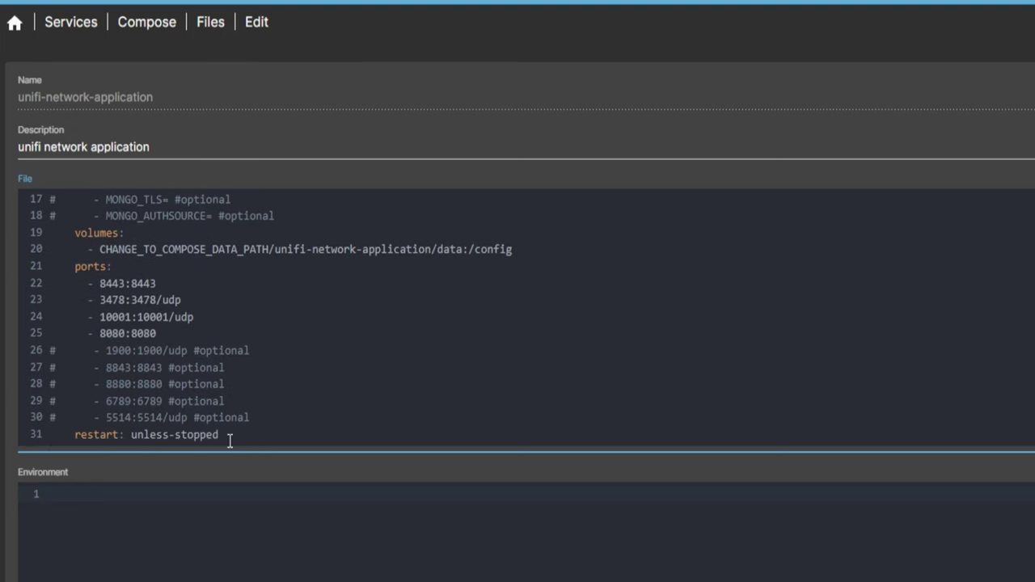
{"action": "left_click", "coordinate": [233, 442]}
{"action": "key", "text": "Return"}
{"action": "key", "text": "Return"}
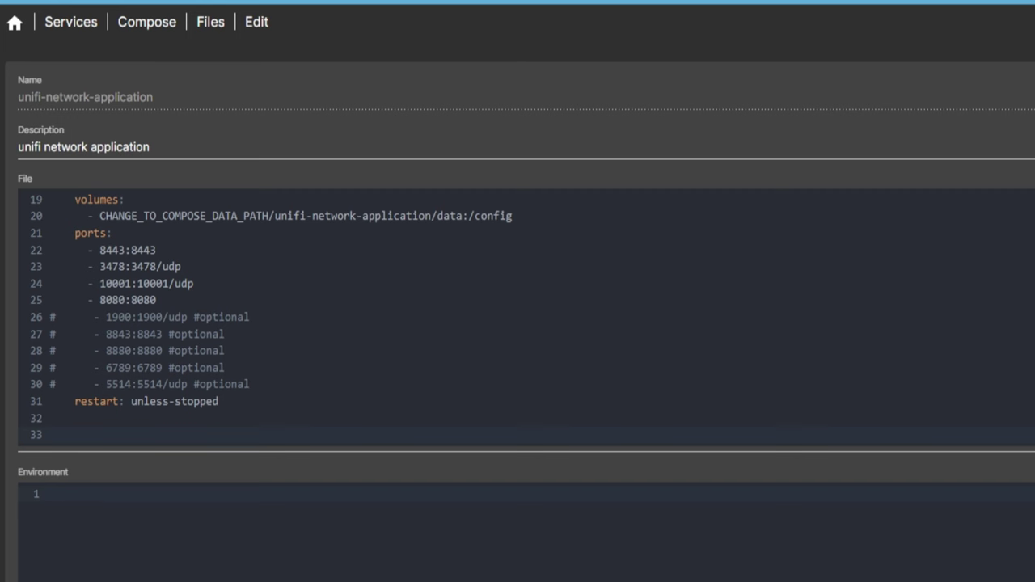
Step: Paste the unifi-db MongoDB service block at line 33 of the compose file
{"action": "right_click", "coordinate": [86, 434]}
{"action": "left_click", "coordinate": [145, 578]}
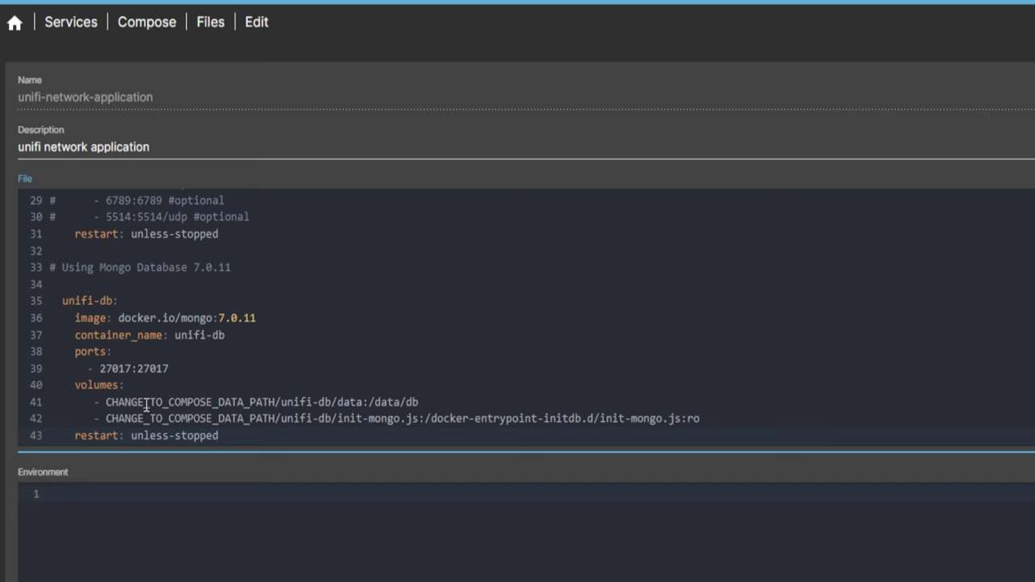
{"action": "scroll", "coordinate": [84, 379], "scroll_direction": "up", "scroll_amount": 2}
{"action": "scroll", "coordinate": [79, 380], "scroll_direction": "down", "scroll_amount": 2}
Step: Review the mongo :7.0.11 image tag, the unifi-db name and the init-mongo.js volume path
{"action": "left_click_drag", "start_coordinate": [217, 324], "coordinate": [266, 321]}
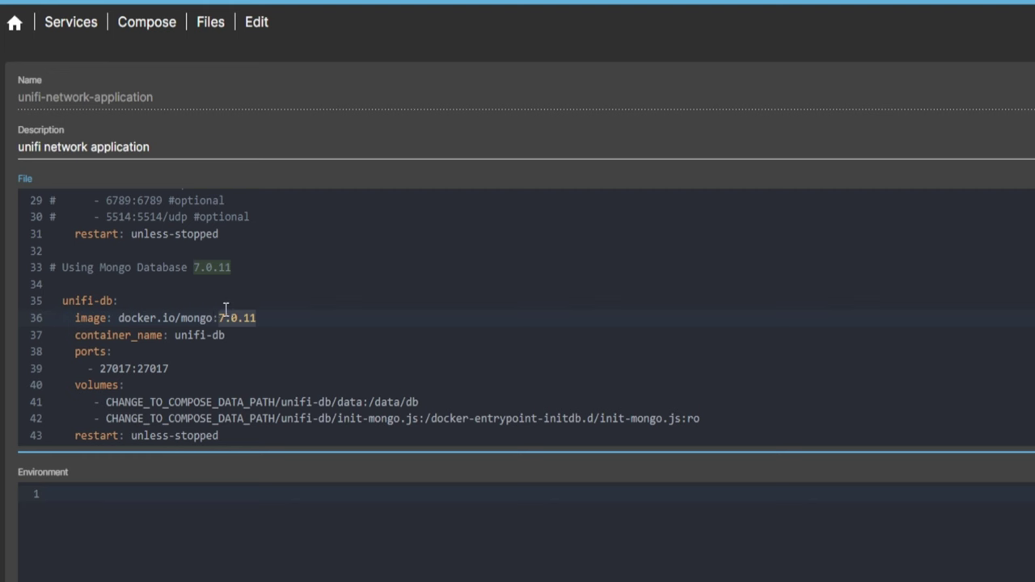
{"action": "left_click_drag", "start_coordinate": [215, 317], "coordinate": [279, 320]}
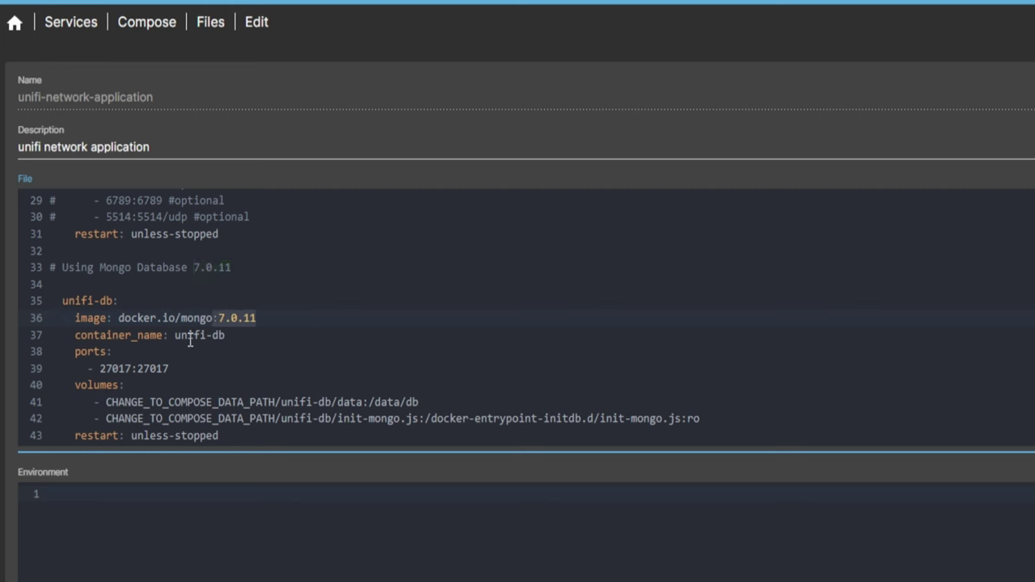
{"action": "left_click_drag", "start_coordinate": [175, 337], "coordinate": [226, 338]}
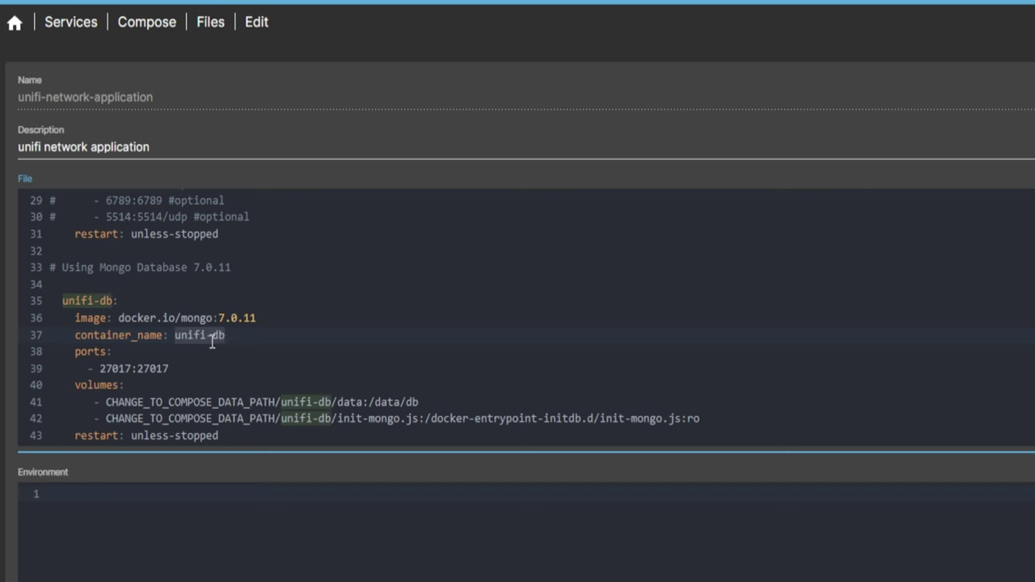
{"action": "scroll", "coordinate": [224, 343], "scroll_direction": "up", "scroll_amount": 5}
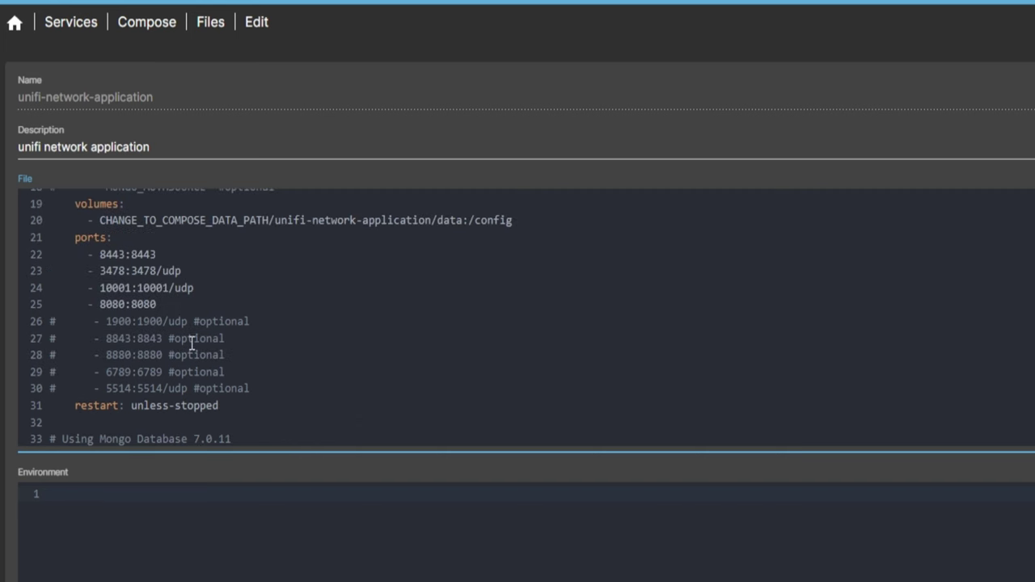
{"action": "scroll", "coordinate": [189, 344], "scroll_direction": "up", "scroll_amount": 2}
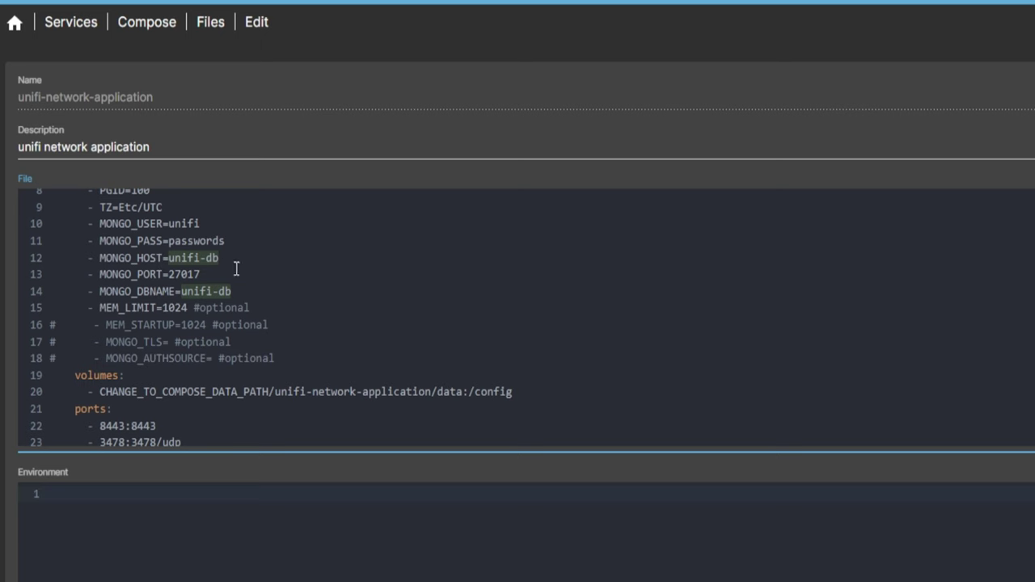
{"action": "scroll", "coordinate": [266, 326], "scroll_direction": "down", "scroll_amount": 3}
{"action": "scroll", "coordinate": [266, 326], "scroll_direction": "down", "scroll_amount": 3}
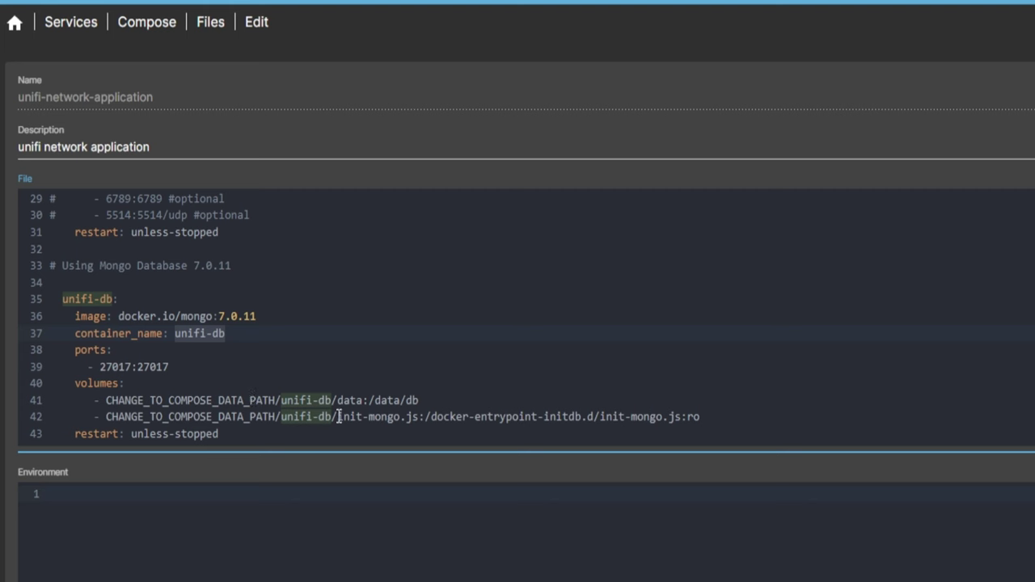
{"action": "left_click_drag", "start_coordinate": [338, 416], "coordinate": [421, 416]}
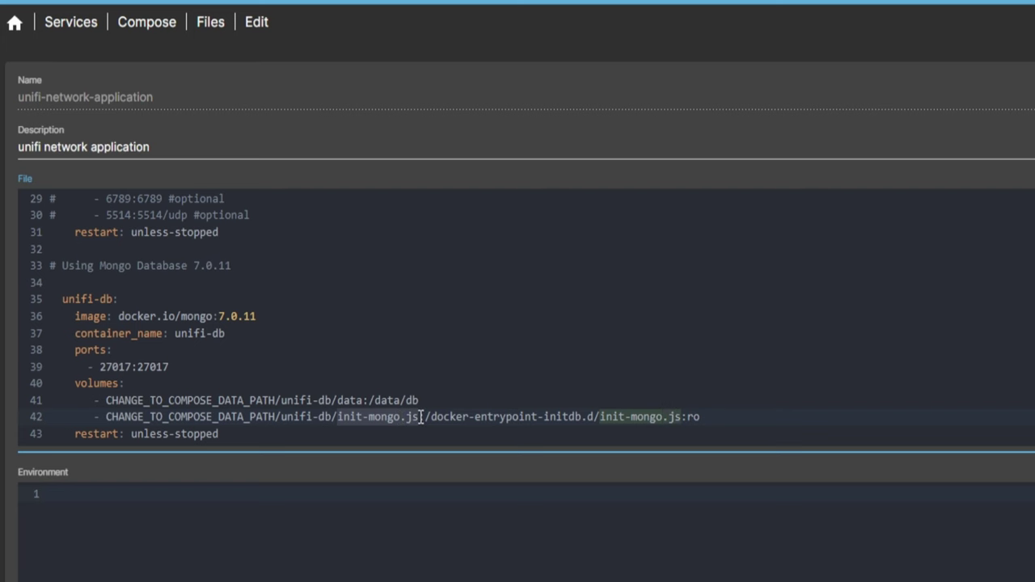
{"action": "scroll", "coordinate": [205, 386], "scroll_direction": "down", "scroll_amount": 1}
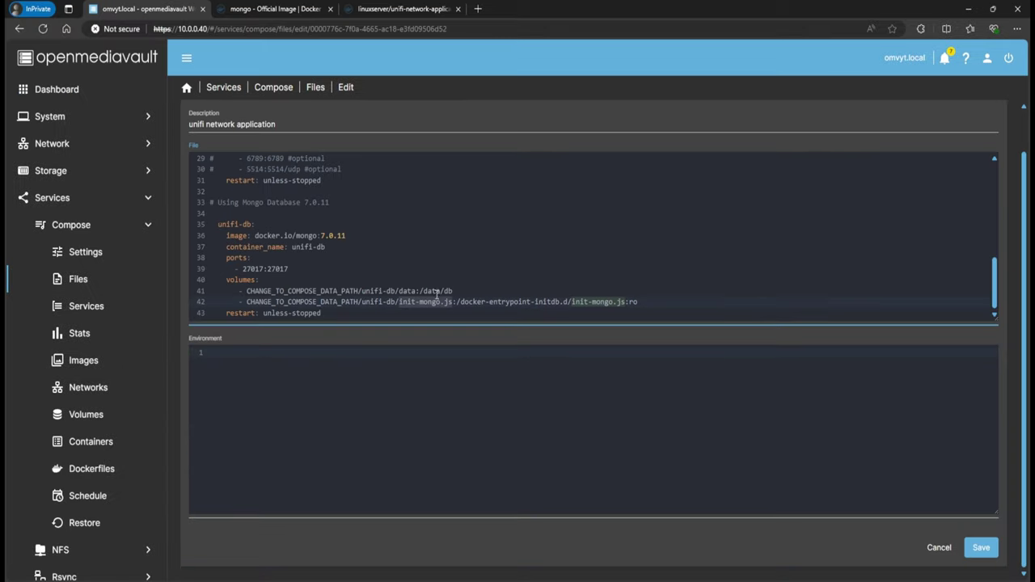
Step: Save the compose file and bring up the mongo image's Tags list on Docker Hub
{"action": "left_click", "coordinate": [981, 548]}
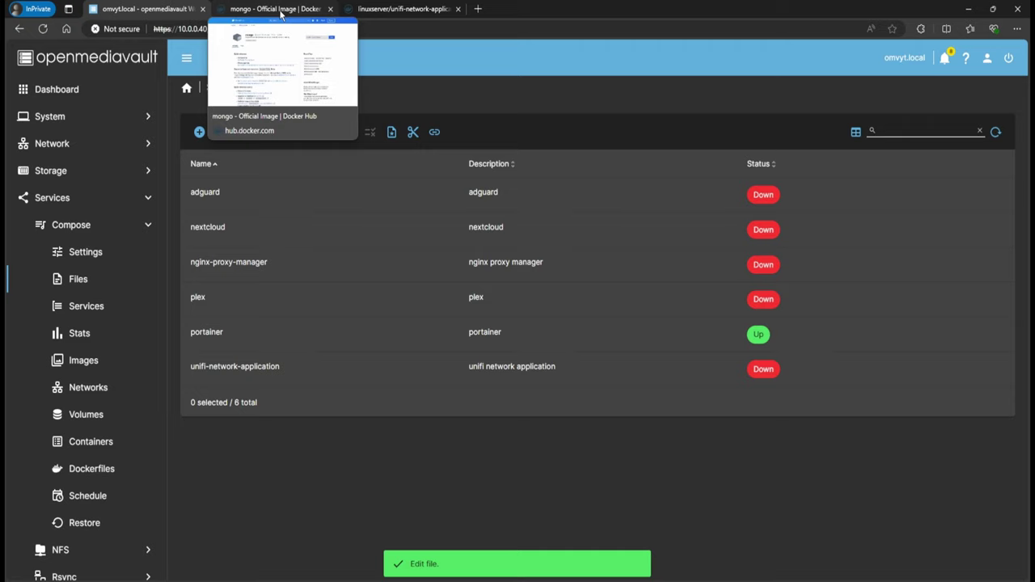
{"action": "left_click", "coordinate": [281, 13]}
{"action": "left_click", "coordinate": [267, 209]}
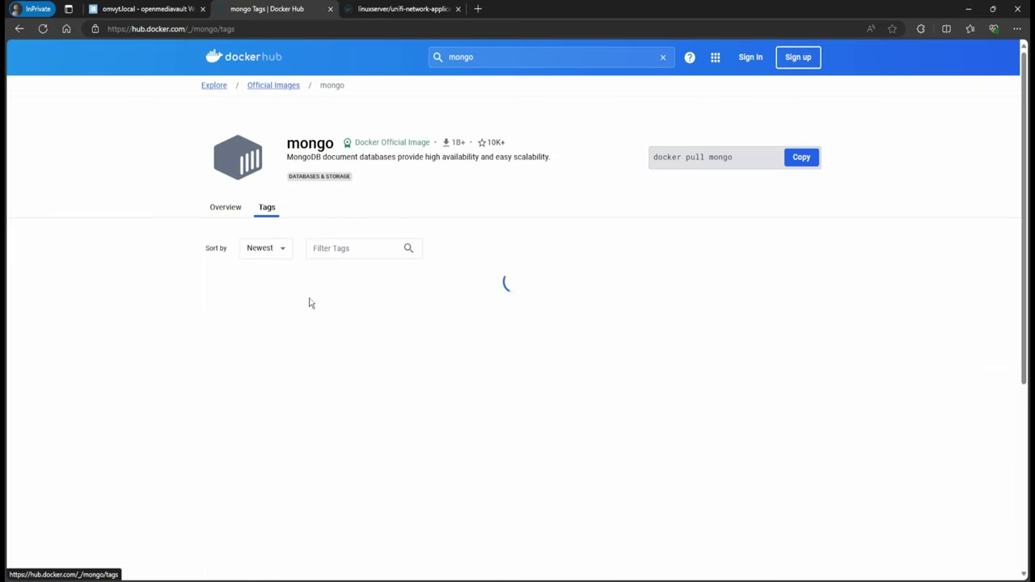
Step: Filter the mongo tags to 7.0 releases
{"action": "scroll", "coordinate": [323, 258], "scroll_direction": "down", "scroll_amount": 1}
{"action": "left_click", "coordinate": [342, 191]}
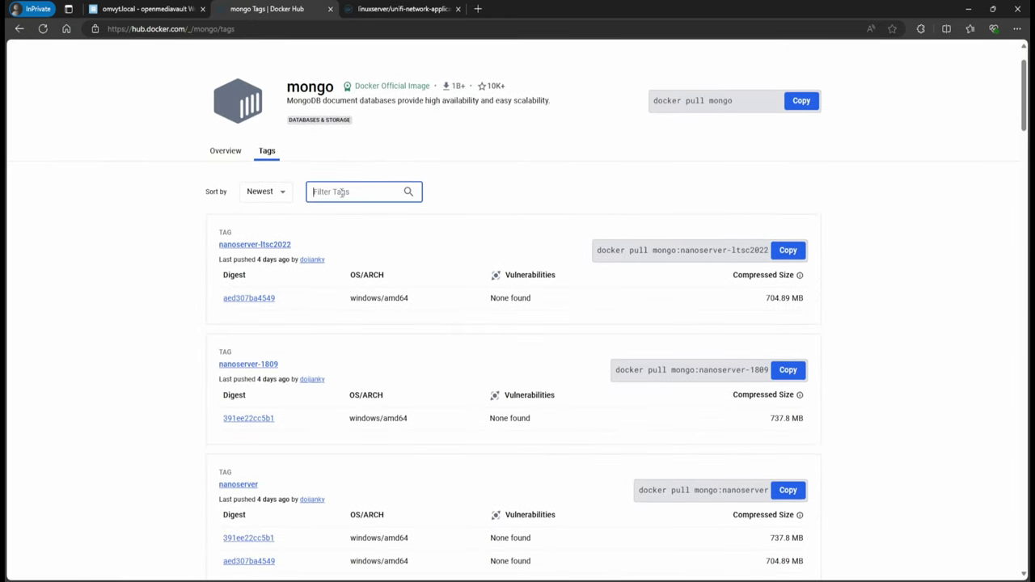
{"action": "type", "text": "7.0"}
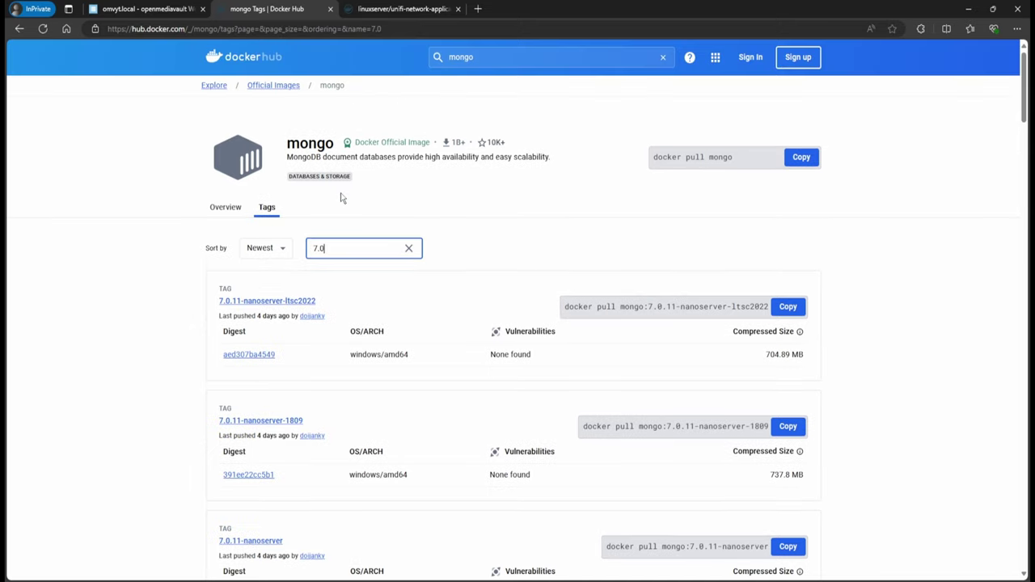
{"action": "scroll", "coordinate": [334, 226], "scroll_direction": "down", "scroll_amount": 1}
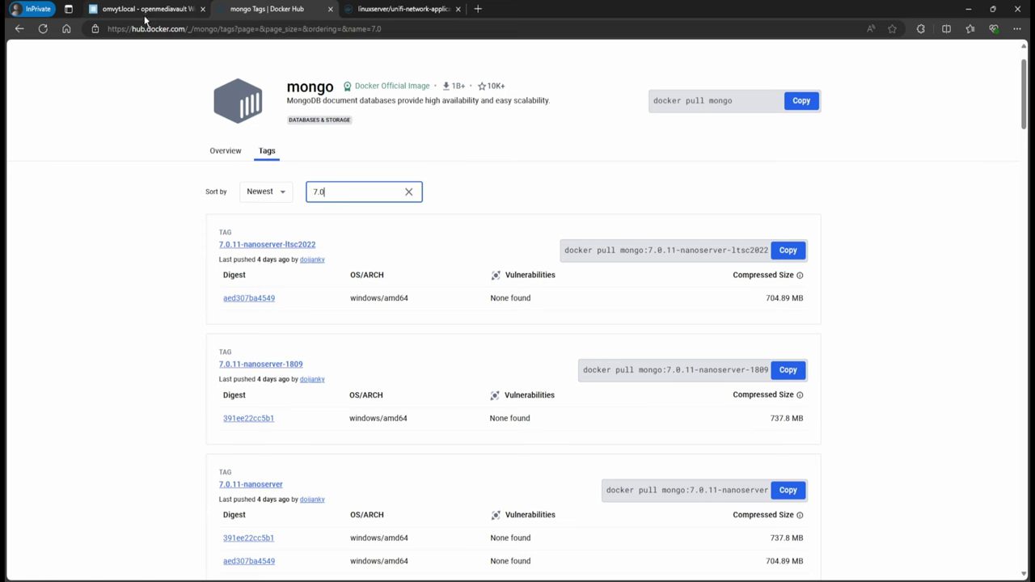
Step: Copy the two init-mongo.js createUser lines from the unifi-network-application page
{"action": "left_click", "coordinate": [377, 12]}
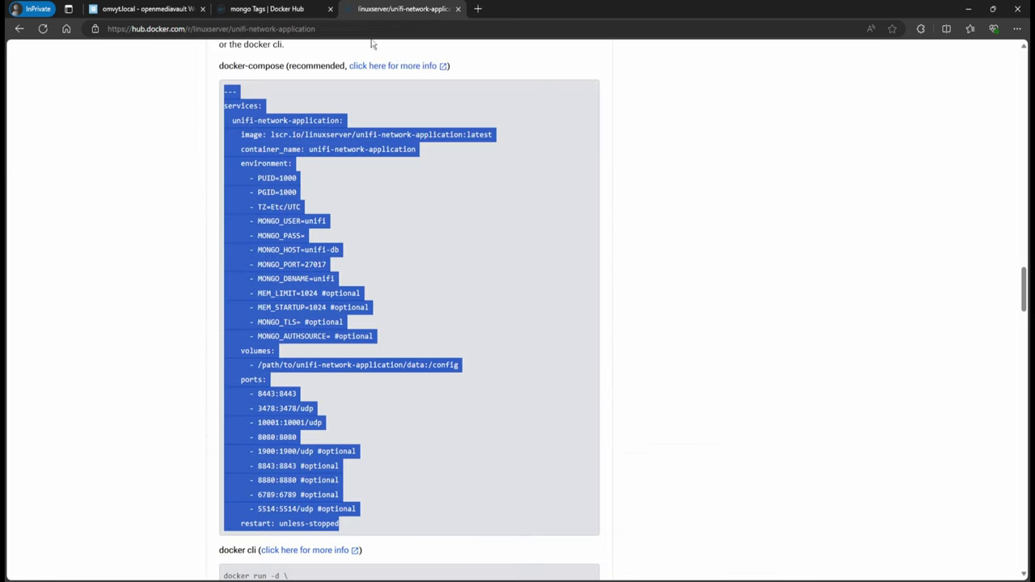
{"action": "scroll", "coordinate": [532, 317], "scroll_direction": "down", "scroll_amount": 2}
{"action": "left_click", "coordinate": [425, 429]}
{"action": "scroll", "coordinate": [426, 430], "scroll_direction": "up", "scroll_amount": 10}
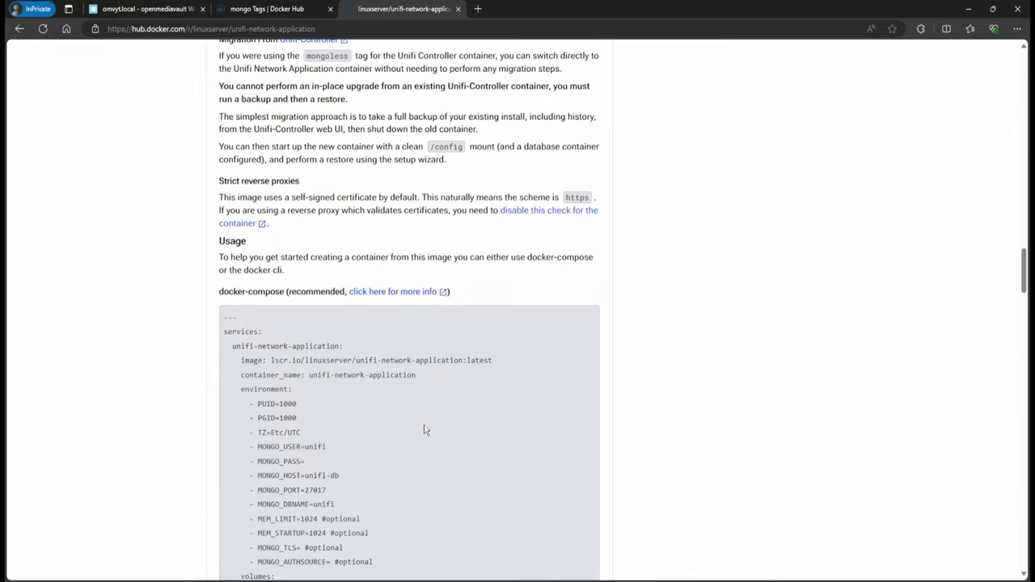
{"action": "scroll", "coordinate": [363, 411], "scroll_direction": "up", "scroll_amount": 10}
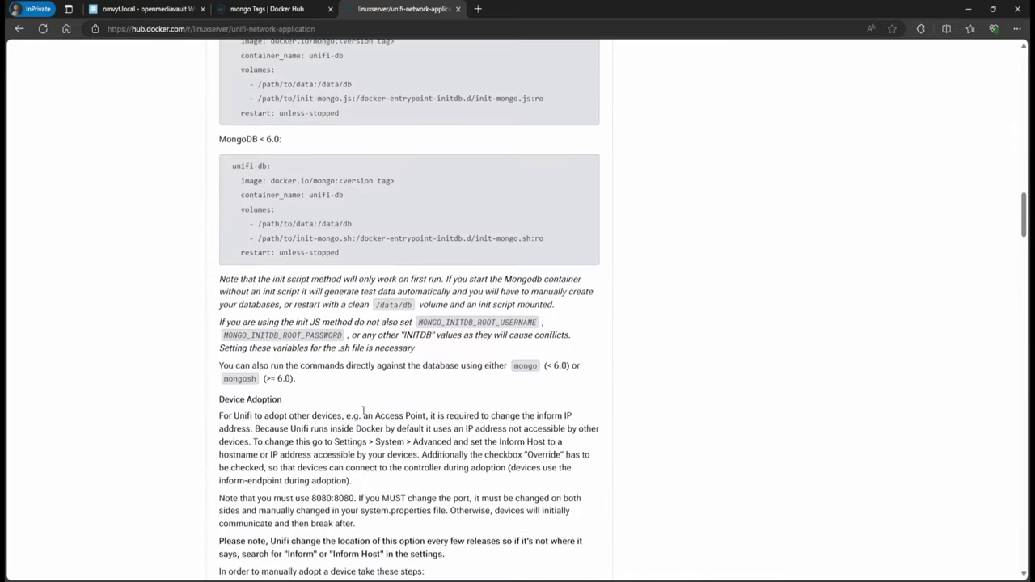
{"action": "scroll", "coordinate": [341, 395], "scroll_direction": "up", "scroll_amount": 2}
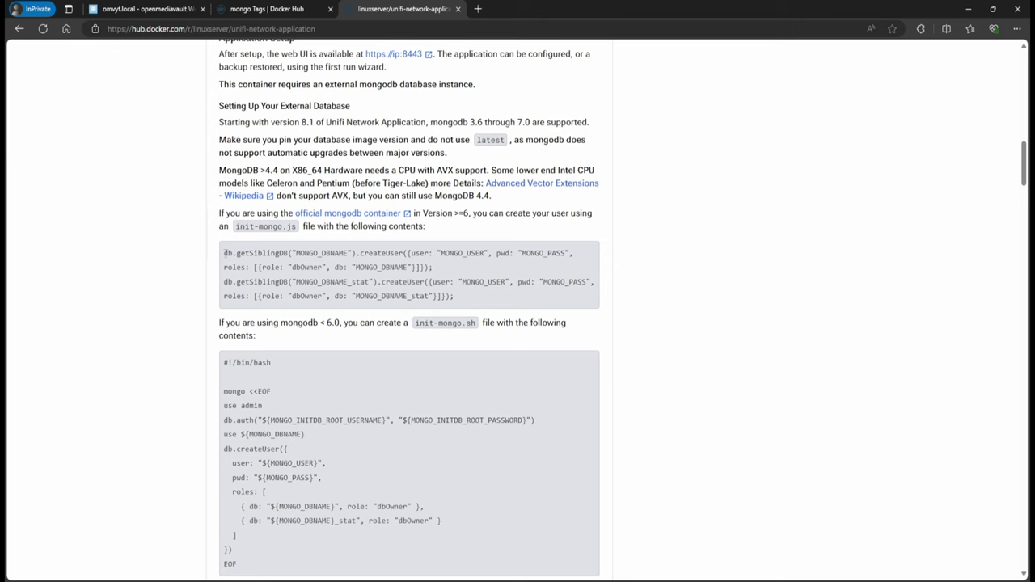
{"action": "left_click_drag", "start_coordinate": [225, 253], "coordinate": [455, 296]}
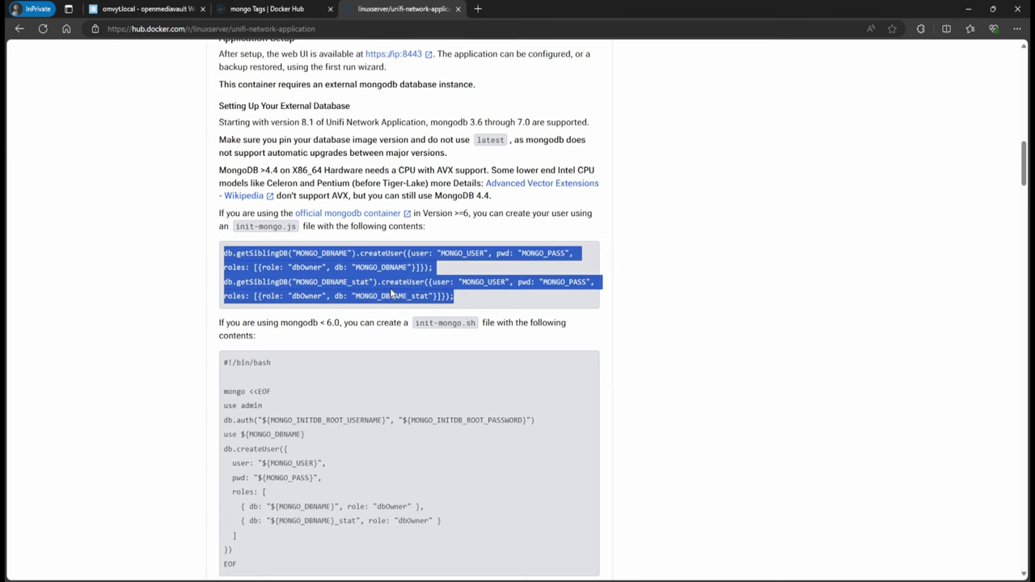
{"action": "right_click", "coordinate": [391, 295]}
{"action": "left_click", "coordinate": [451, 298]}
Step: Bring up Notepad with the copied code and center its window on screen
{"action": "key", "text": "alt+Tab"}
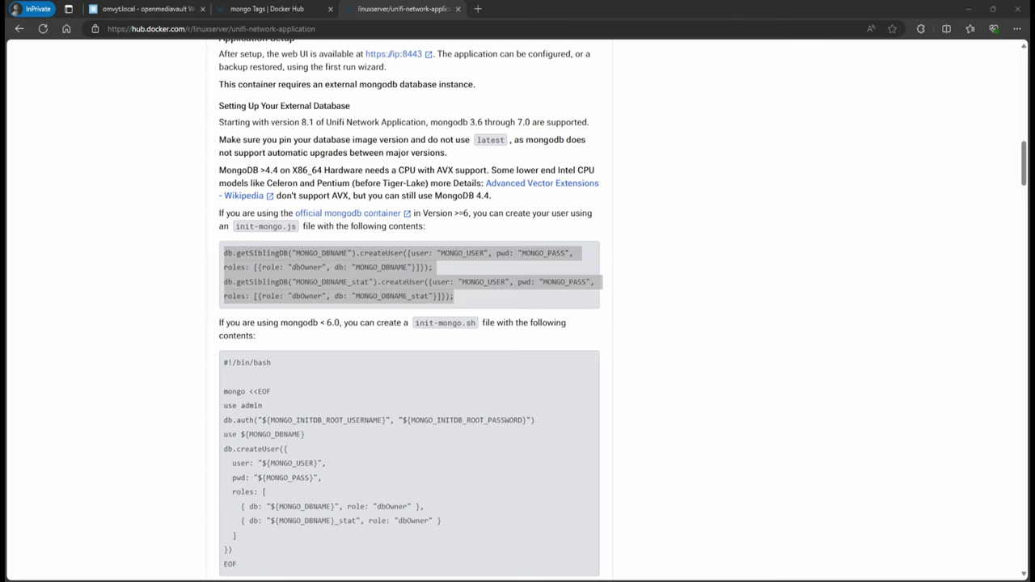
{"action": "left_click_drag", "start_coordinate": [300, 207], "coordinate": [512, 134]}
{"action": "left_click_drag", "start_coordinate": [429, 137], "coordinate": [391, 153]}
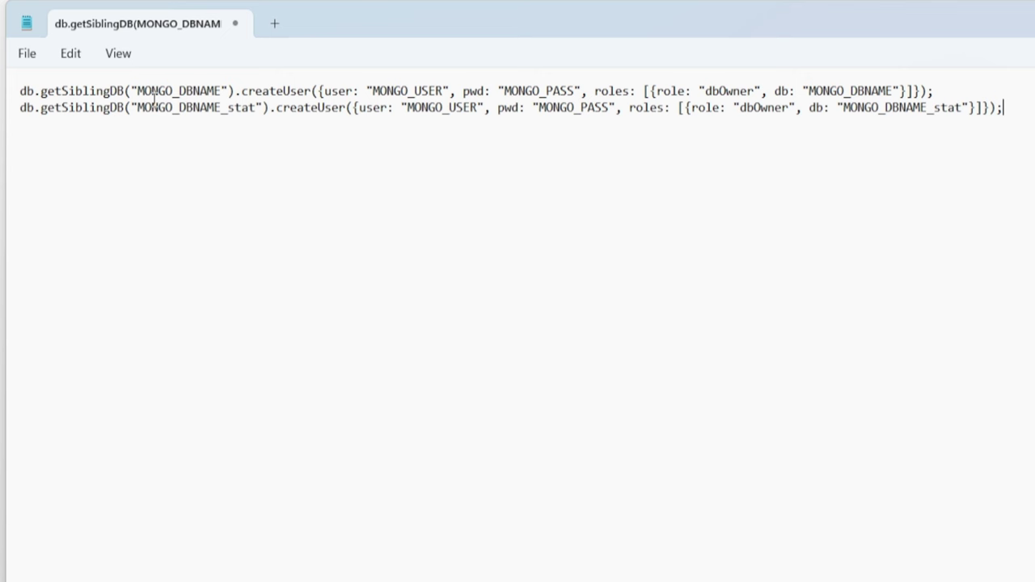
Step: Replace MONGO_DBNAME with unifi-db on both script lines
{"action": "left_click_drag", "start_coordinate": [223, 92], "coordinate": [138, 91]}
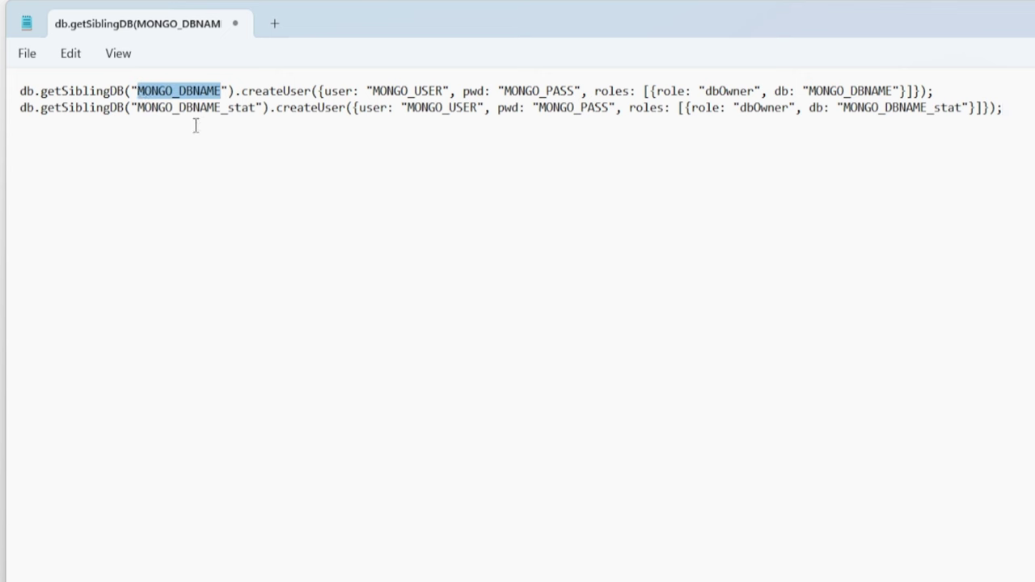
{"action": "type", "text": "uni"}
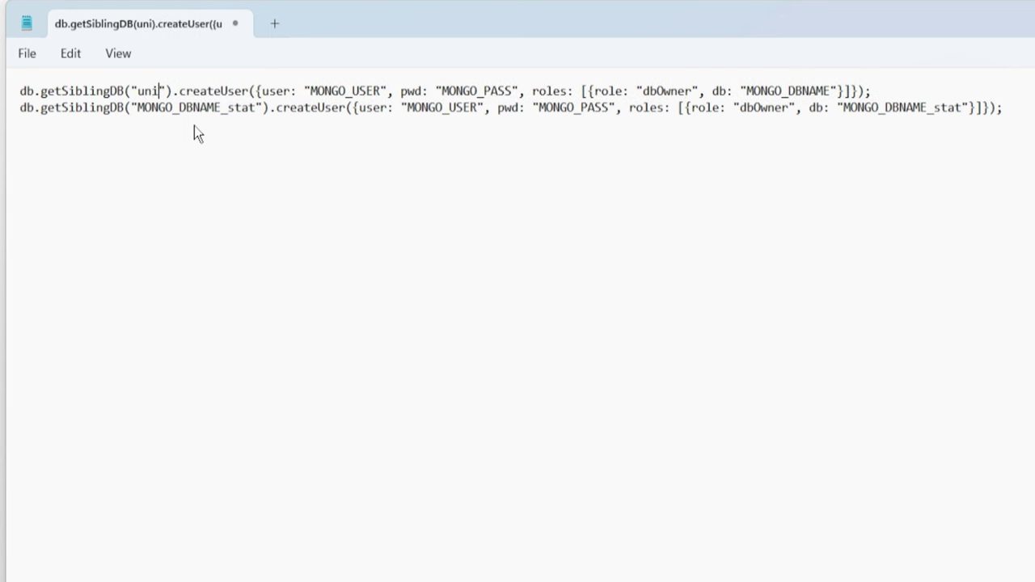
{"action": "type", "text": "fi0"}
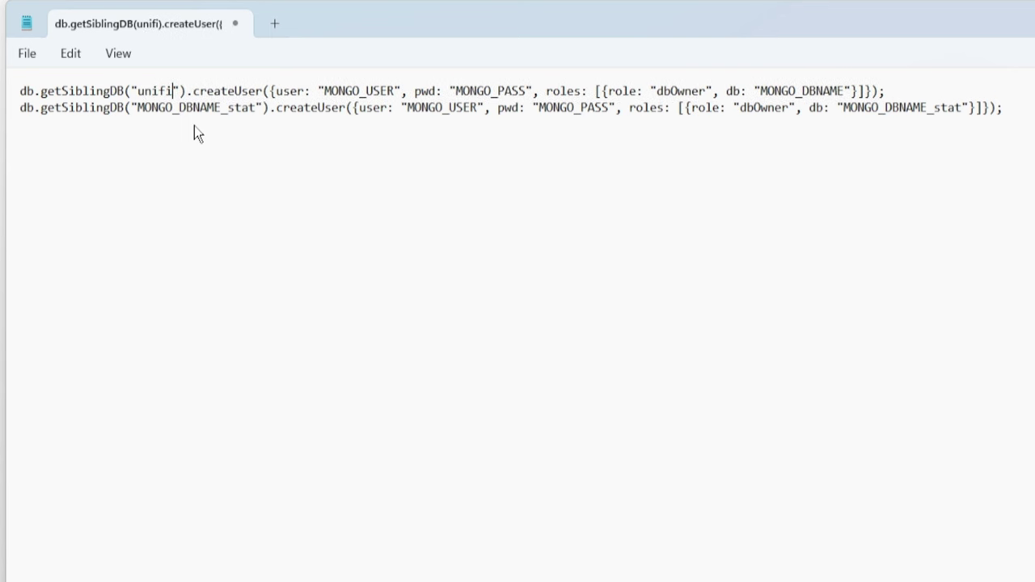
{"action": "key", "text": "BackSpace"}
{"action": "type", "text": "-db"}
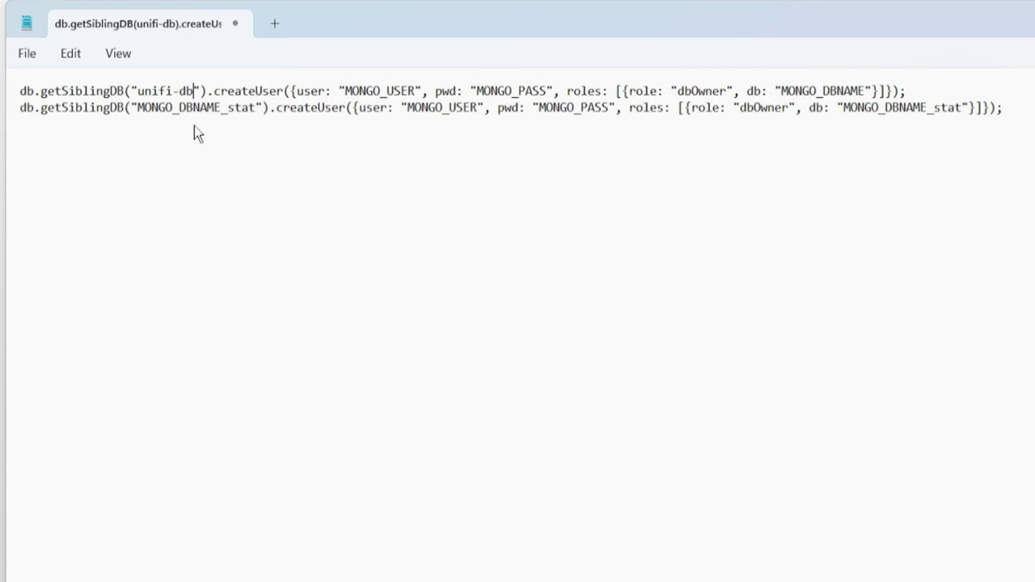
{"action": "left_click_drag", "start_coordinate": [136, 91], "coordinate": [219, 110]}
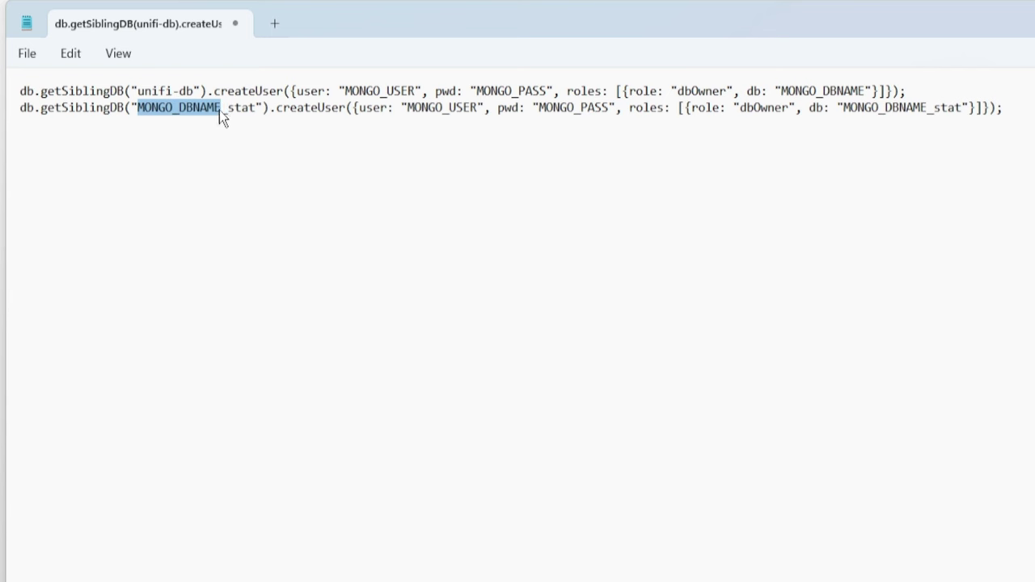
{"action": "key", "text": "ctrl+v"}
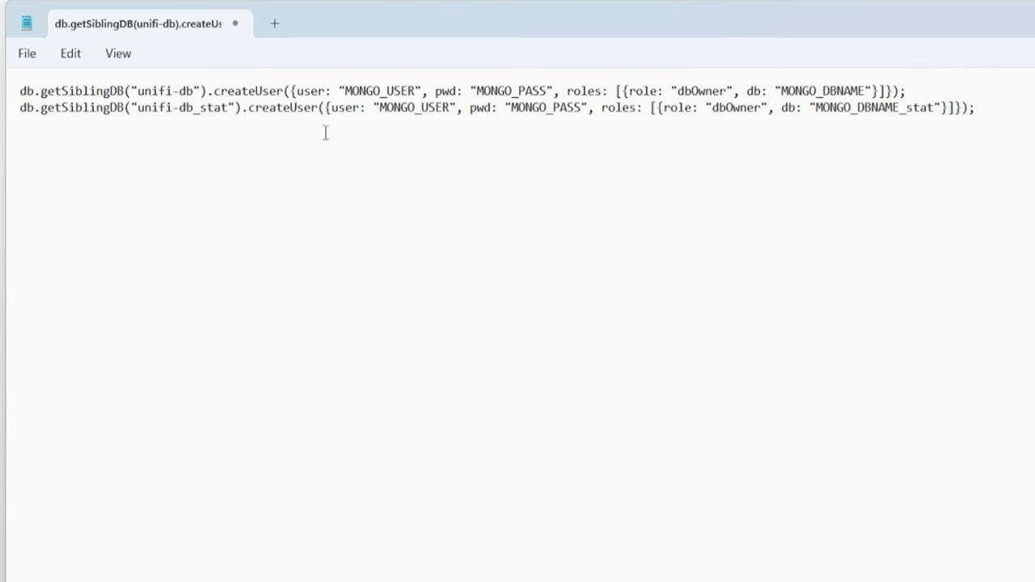
Step: Replace MONGO_USER with unifi on line 1 and unfi on line 2
{"action": "left_click_drag", "start_coordinate": [415, 91], "coordinate": [346, 92]}
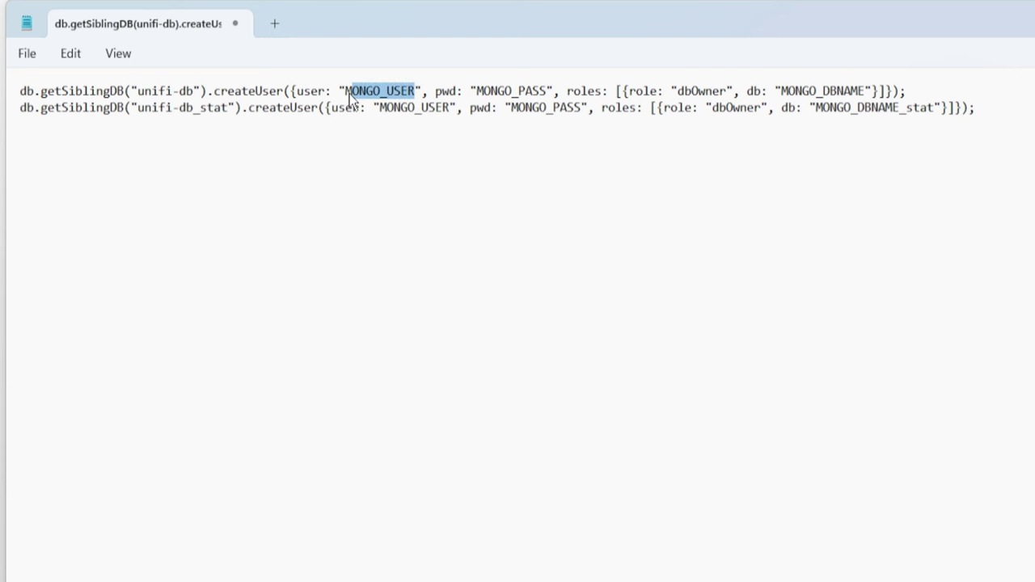
{"action": "type", "text": "unifi"}
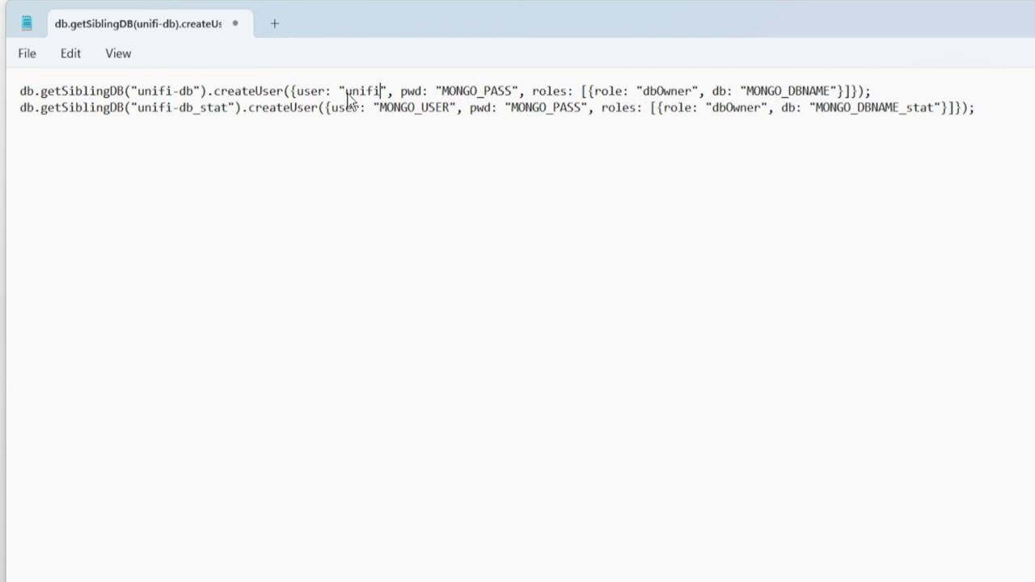
{"action": "left_click_drag", "start_coordinate": [450, 117], "coordinate": [385, 115]}
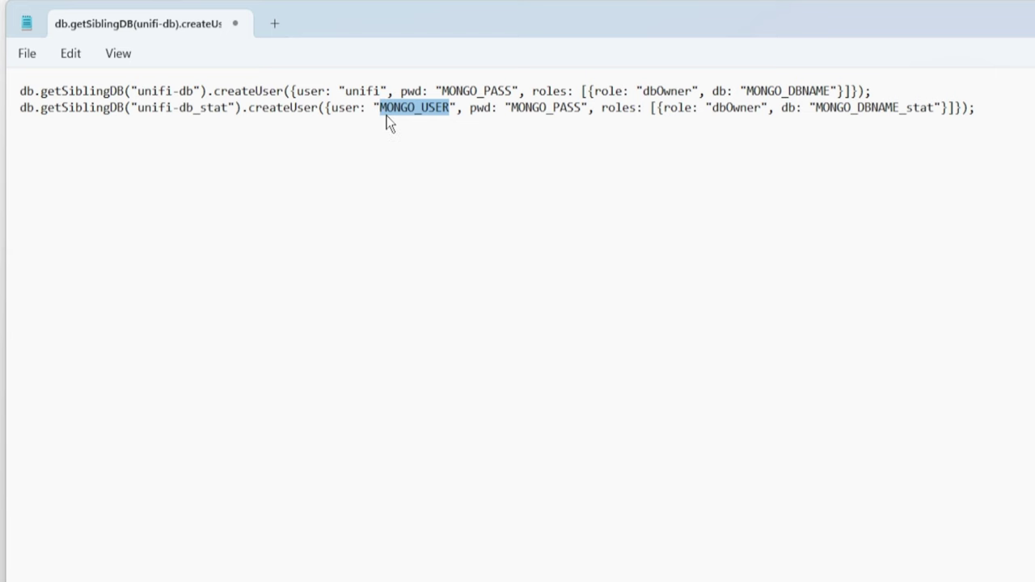
{"action": "type", "text": "unfi"}
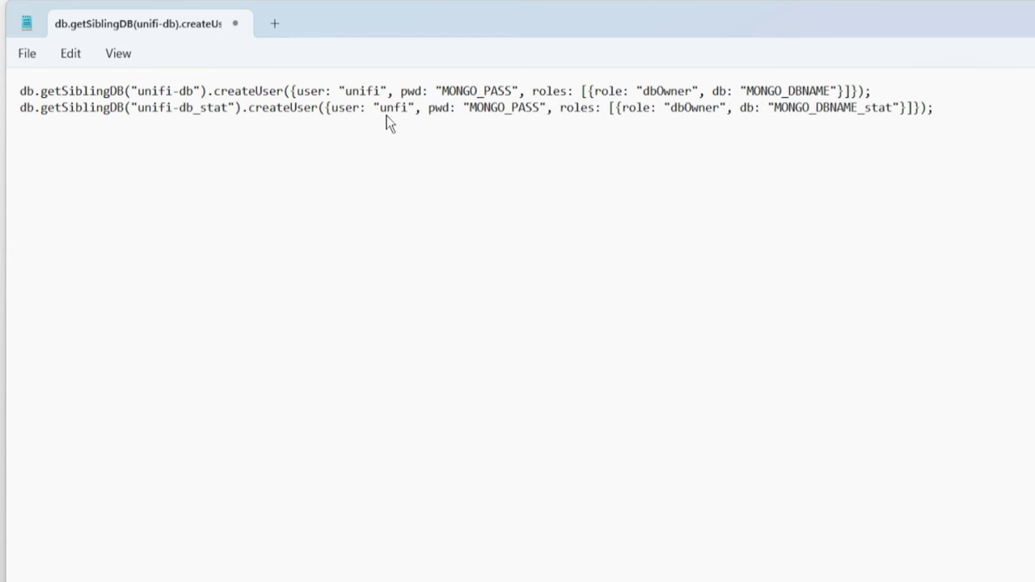
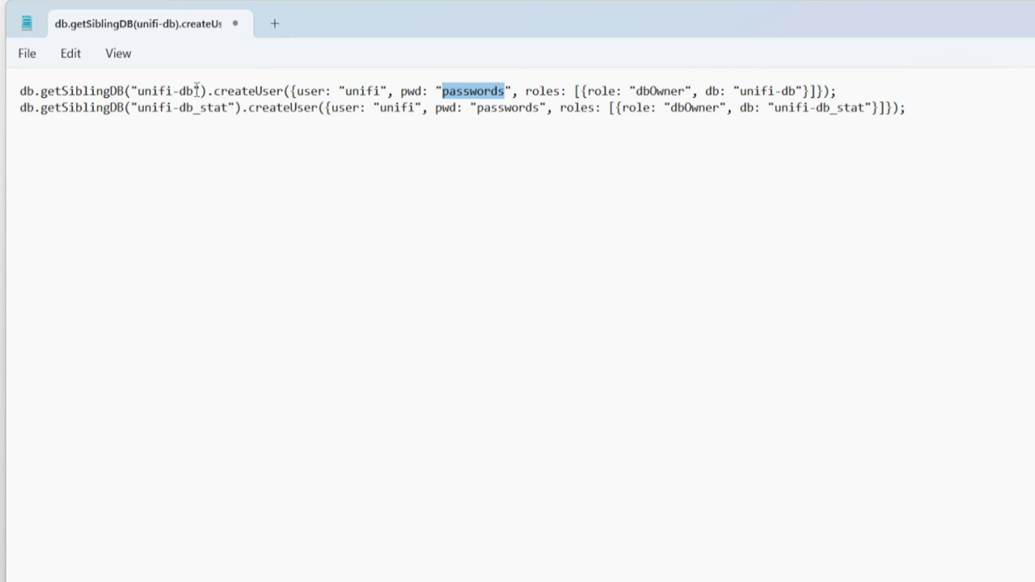
Step: Copy both createUser command lines for the unifi-db and unifi-db_stat databases from Notepad
{"action": "left_click_drag", "start_coordinate": [126, 91], "coordinate": [209, 91]}
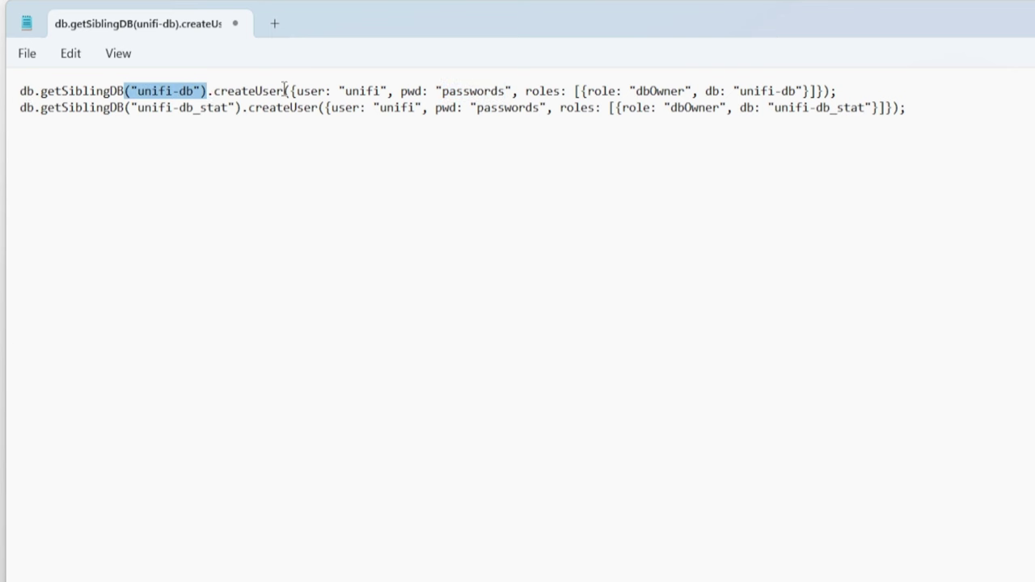
{"action": "left_click_drag", "start_coordinate": [332, 92], "coordinate": [488, 91]}
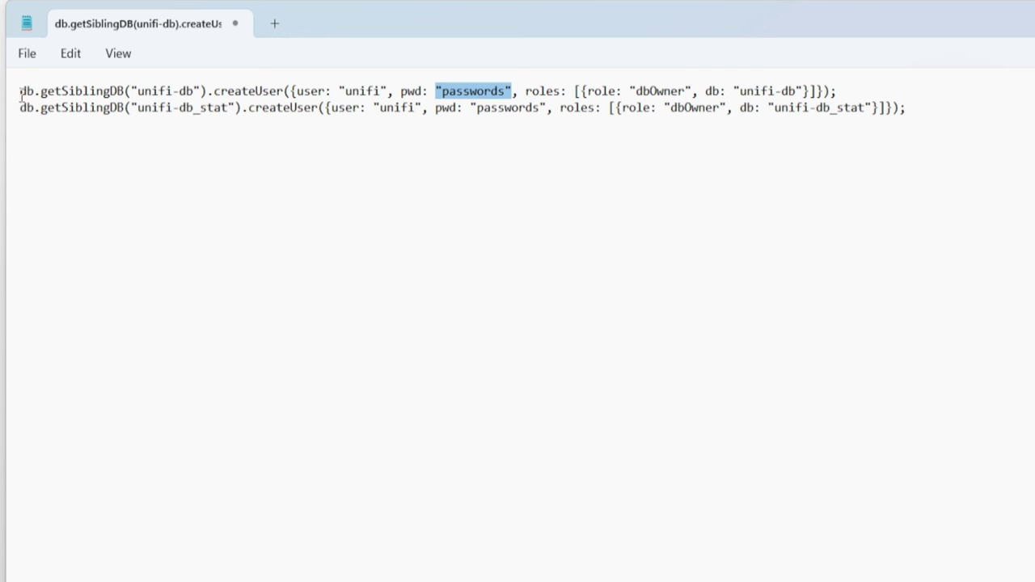
{"action": "left_click_drag", "start_coordinate": [19, 91], "coordinate": [907, 113]}
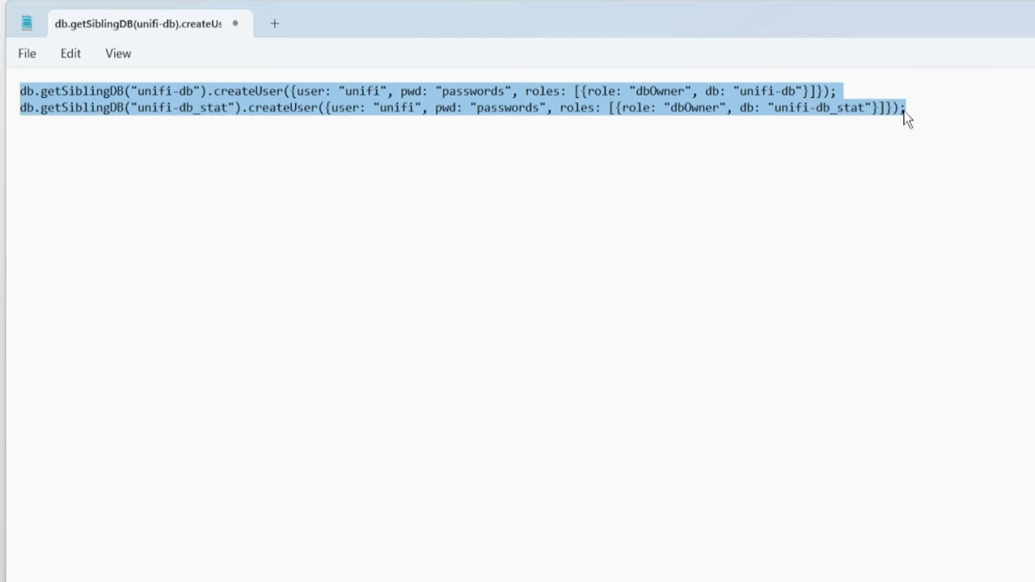
{"action": "right_click", "coordinate": [837, 115]}
{"action": "left_click", "coordinate": [642, 259]}
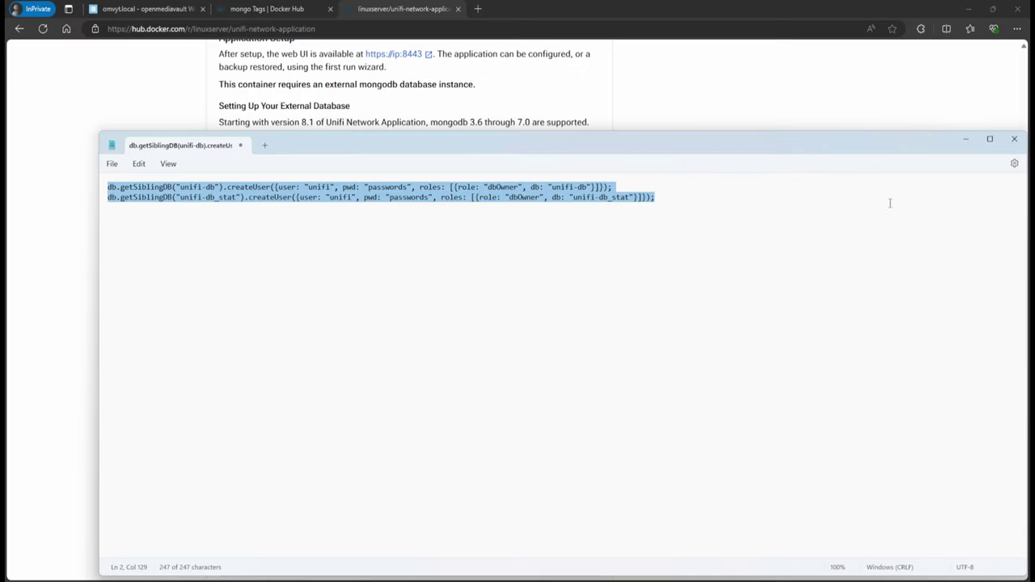
Step: Minimize the notes, glance at the SSH terminal, then return to the openmediavault Compose Files page
{"action": "left_click", "coordinate": [965, 140]}
{"action": "key", "text": "alt+Tab"}
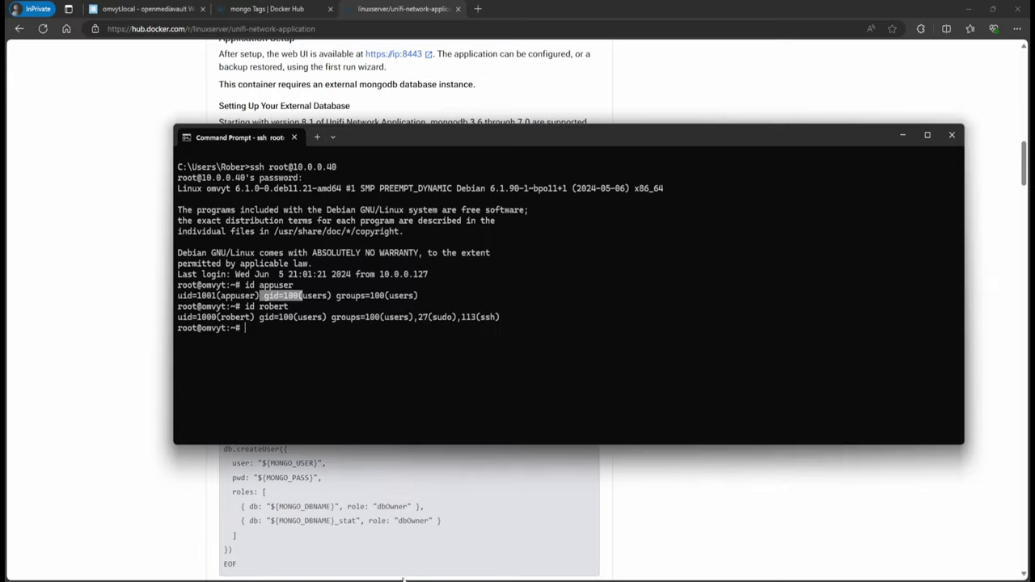
{"action": "left_click", "coordinate": [274, 342]}
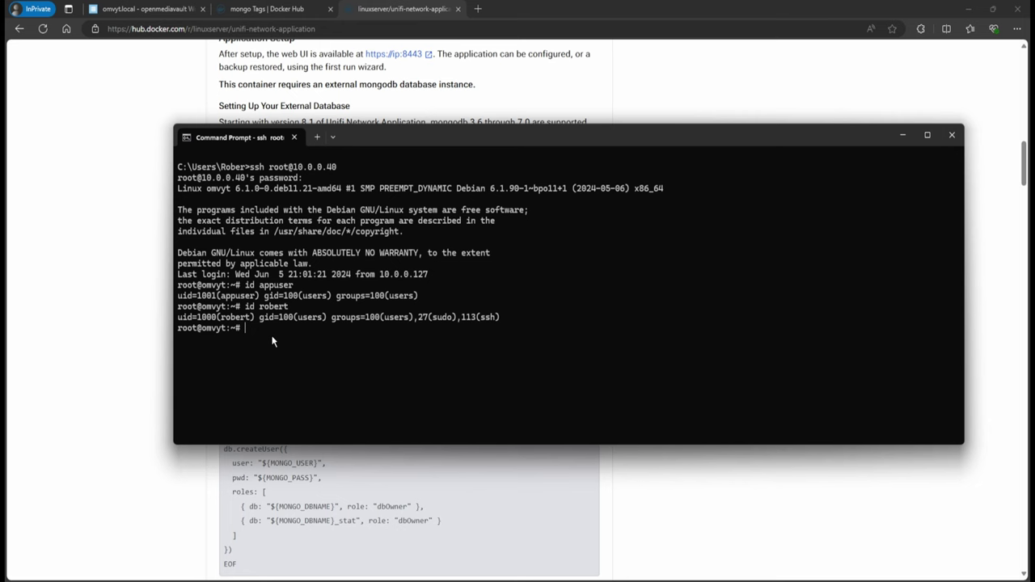
{"action": "left_click", "coordinate": [150, 9]}
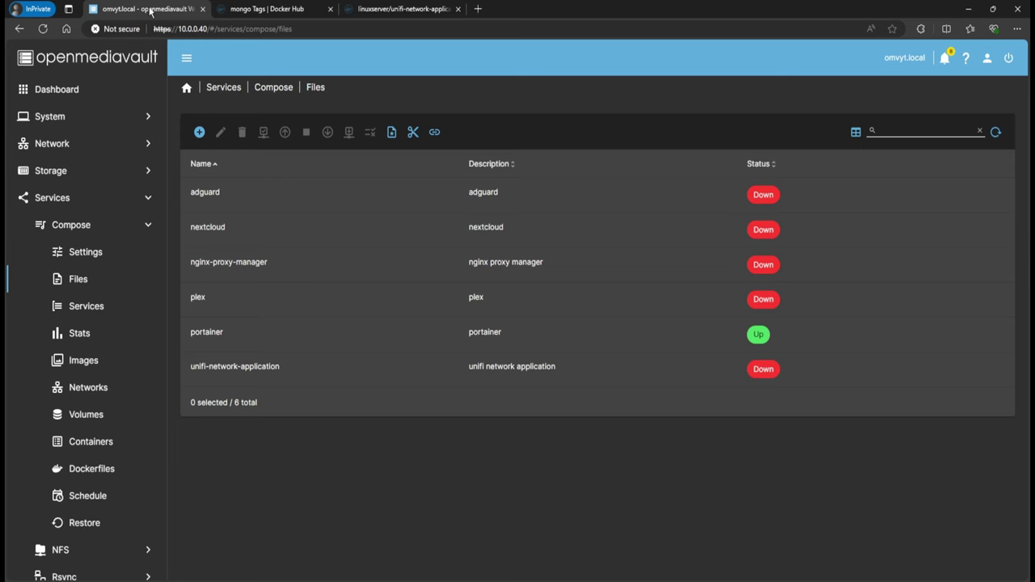
Step: Inspect the unifi-network-application compose file's unifi-db/init-mongo.js volume path
{"action": "left_click", "coordinate": [236, 377]}
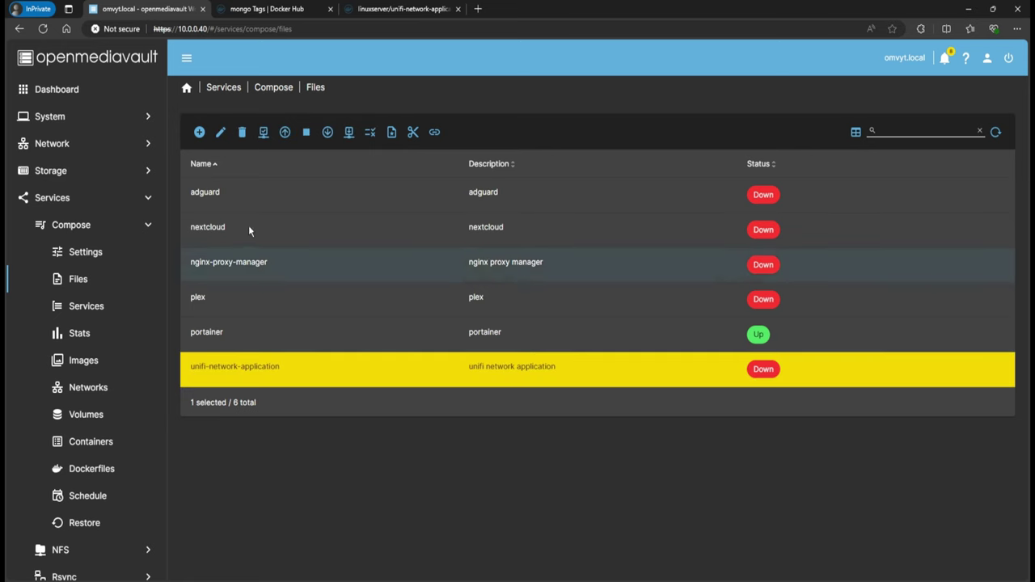
{"action": "left_click", "coordinate": [220, 133]}
{"action": "scroll", "coordinate": [269, 325], "scroll_direction": "down", "scroll_amount": 6}
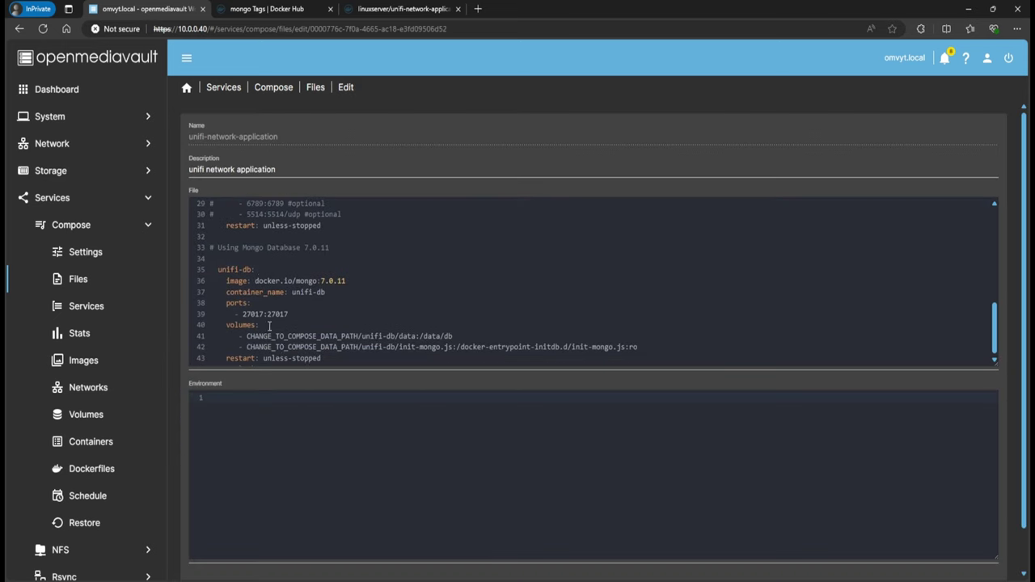
{"action": "left_click_drag", "start_coordinate": [398, 347], "coordinate": [454, 348]}
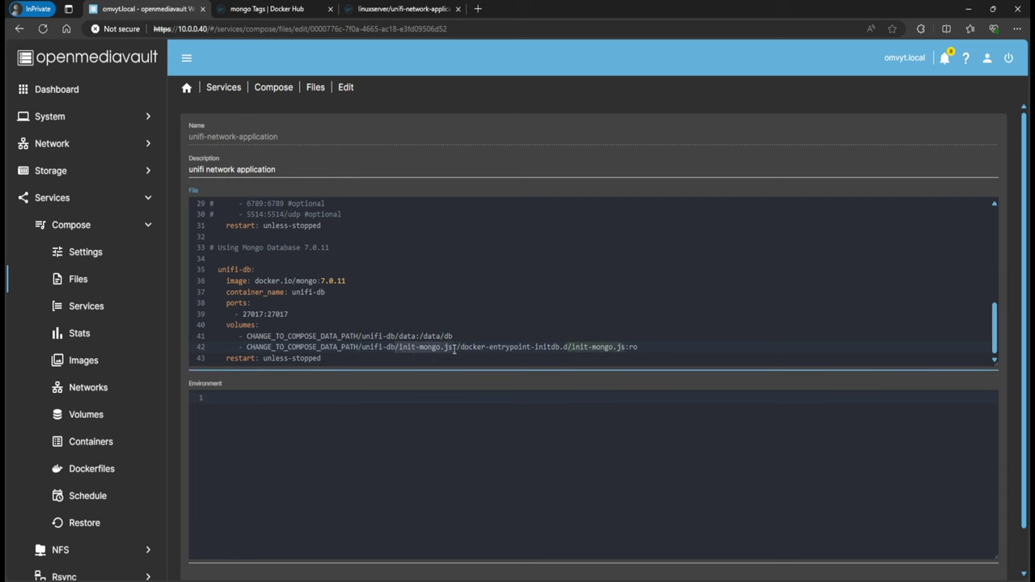
{"action": "left_click_drag", "start_coordinate": [361, 347], "coordinate": [453, 348]}
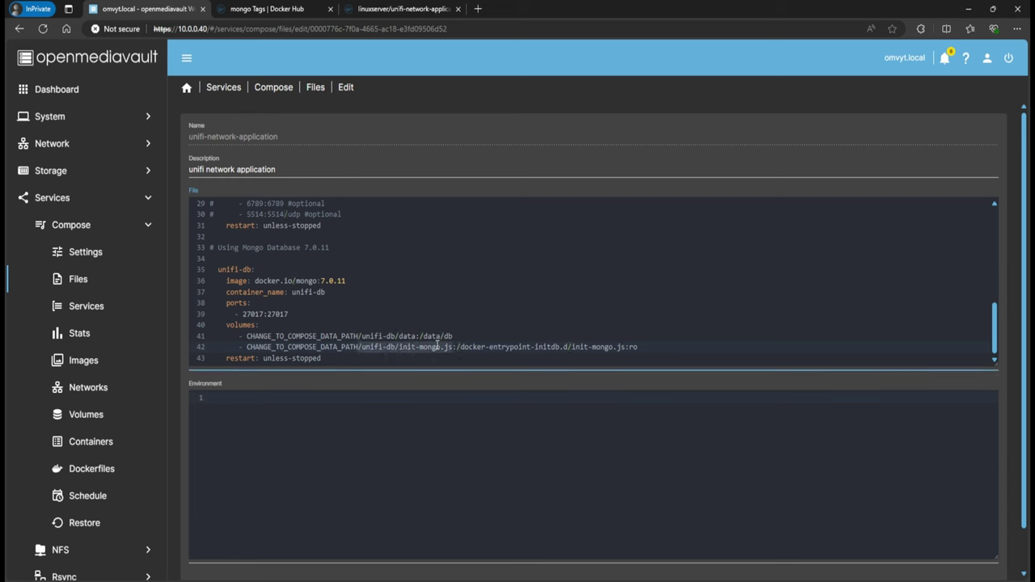
Step: Copy the appdata shared folder's absolute path from Storage > Shared Folders
{"action": "left_click", "coordinate": [74, 178]}
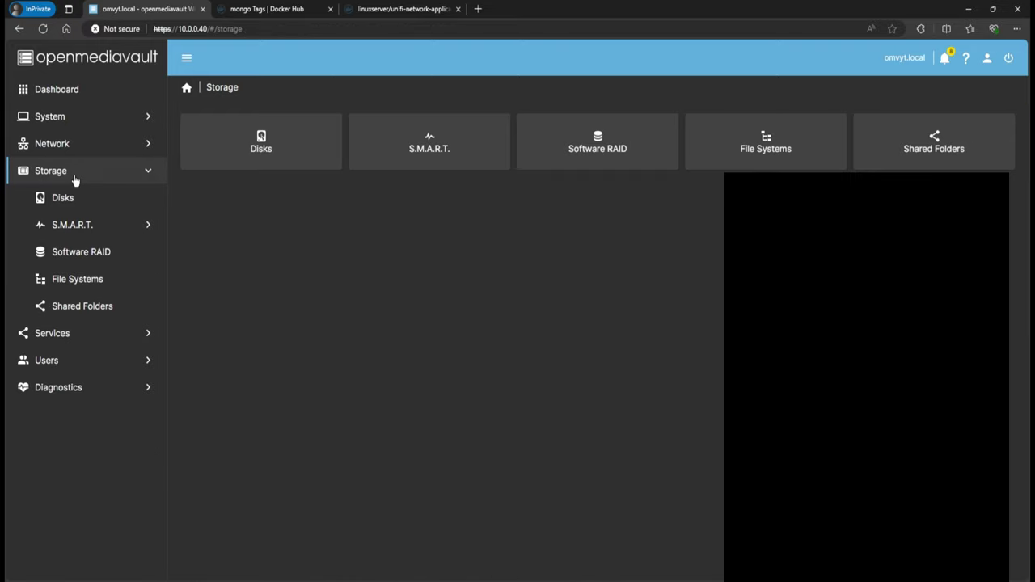
{"action": "left_click", "coordinate": [84, 311]}
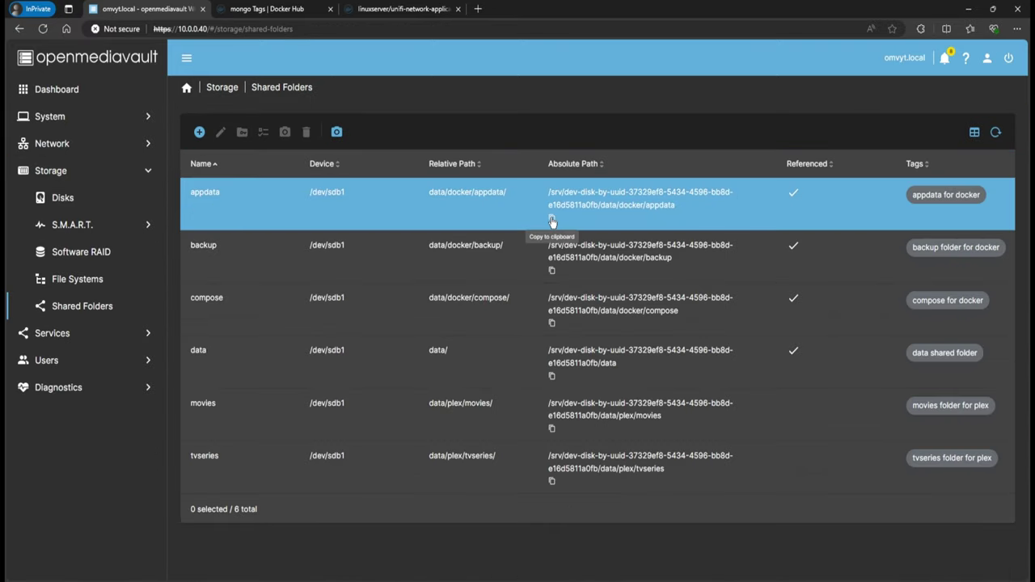
{"action": "left_click", "coordinate": [552, 218]}
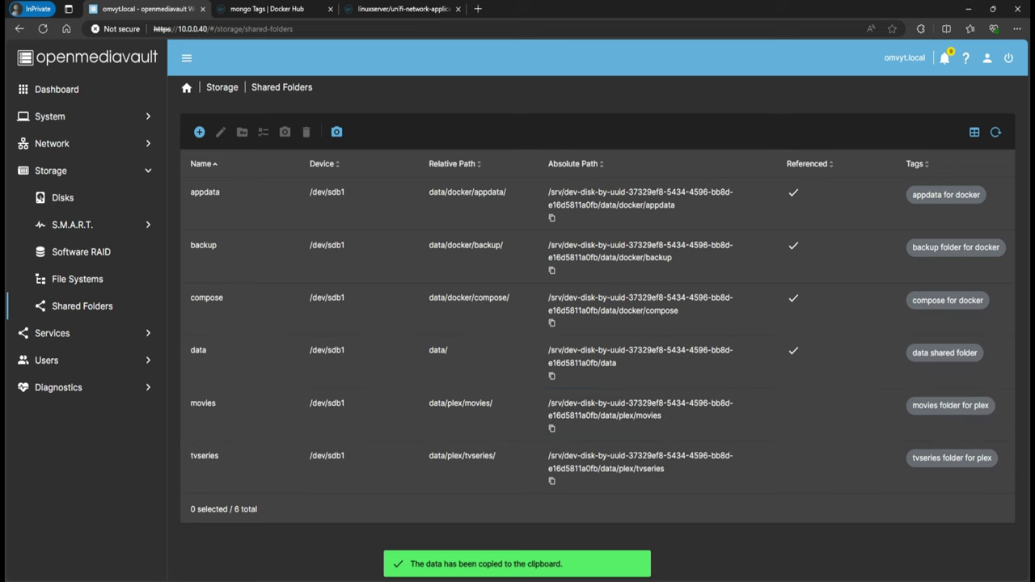
{"action": "key", "text": "alt+Tab"}
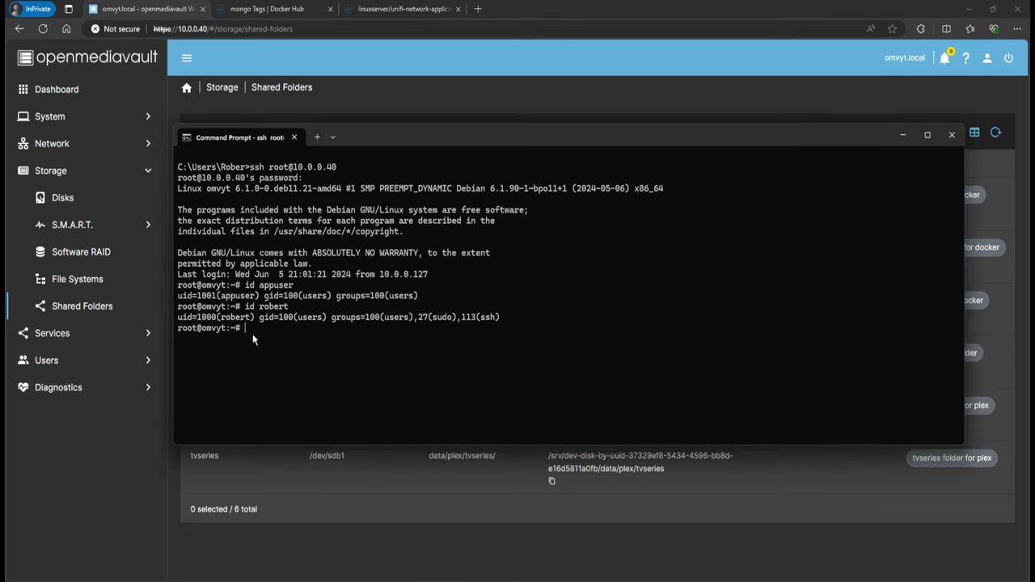
Step: Change into the pasted appdata directory and list its contents with ls -l
{"action": "type", "text": "cd"}
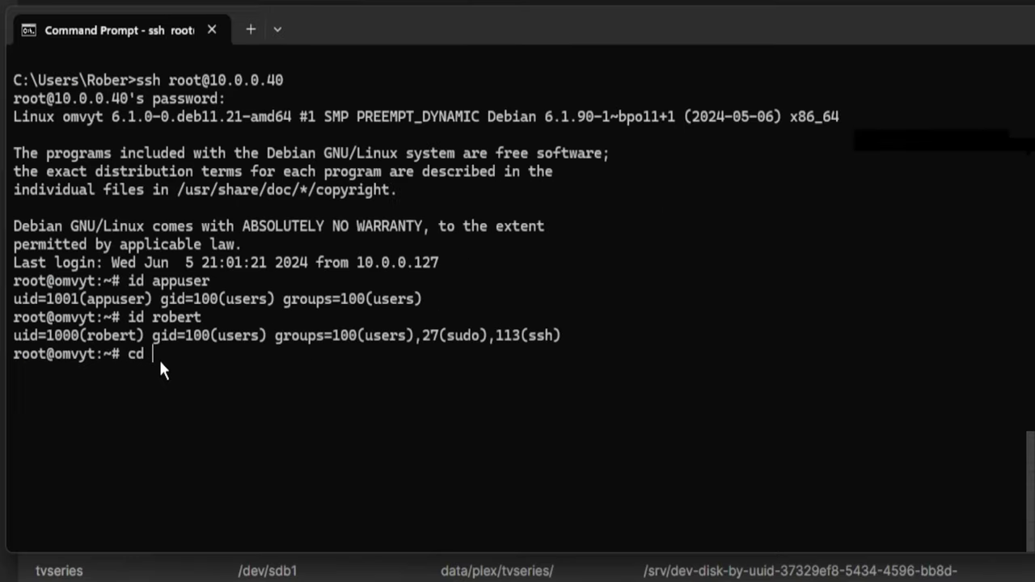
{"action": "right_click", "coordinate": [263, 330]}
{"action": "key", "text": "Return"}
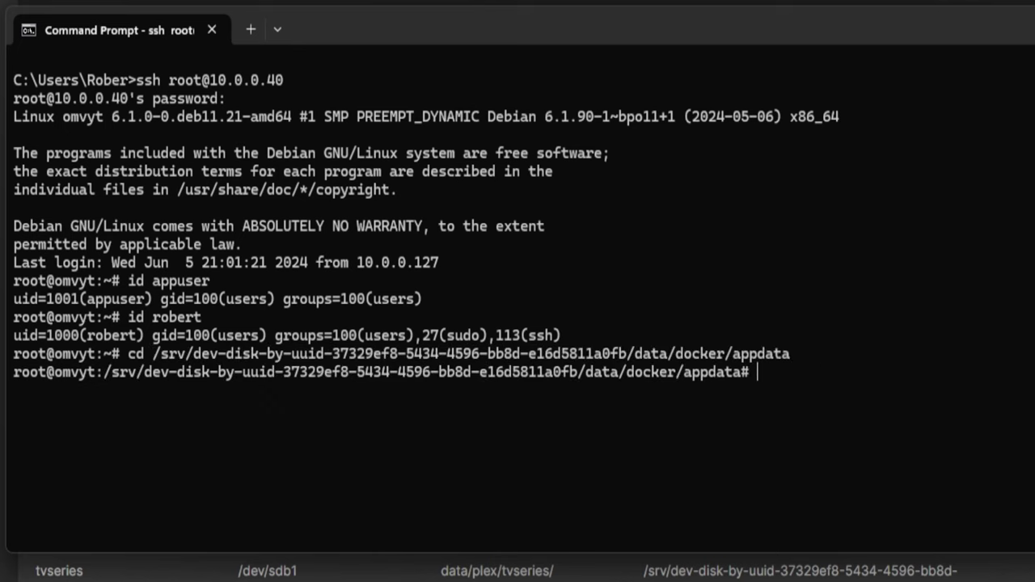
{"action": "type", "text": "ls -l"}
{"action": "key", "text": "Return"}
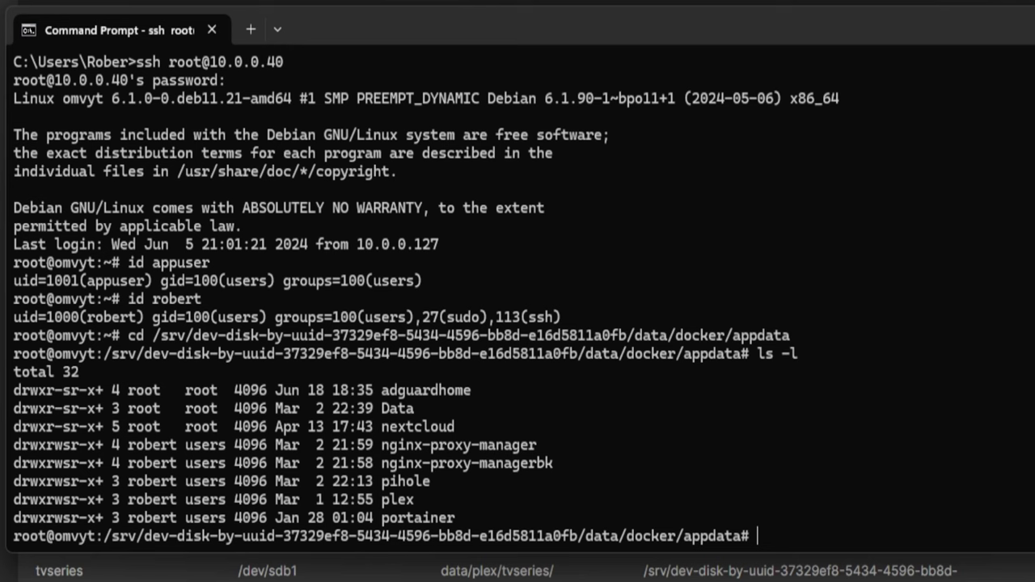
Step: Create the unifi-db folder with mkdir and cd into it
{"action": "type", "text": "mkdir unifi"}
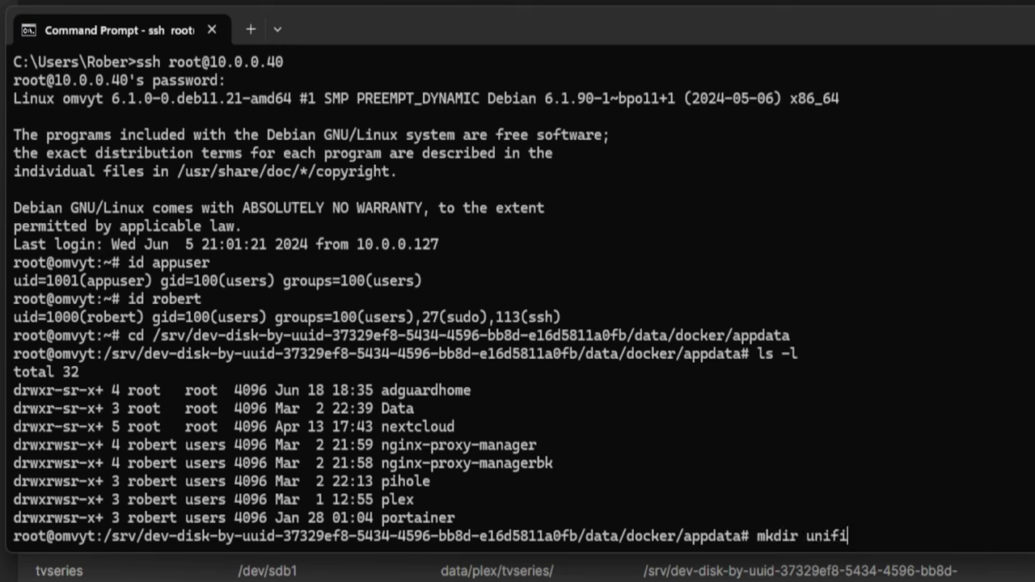
{"action": "type", "text": "-db"}
{"action": "key", "text": "Return"}
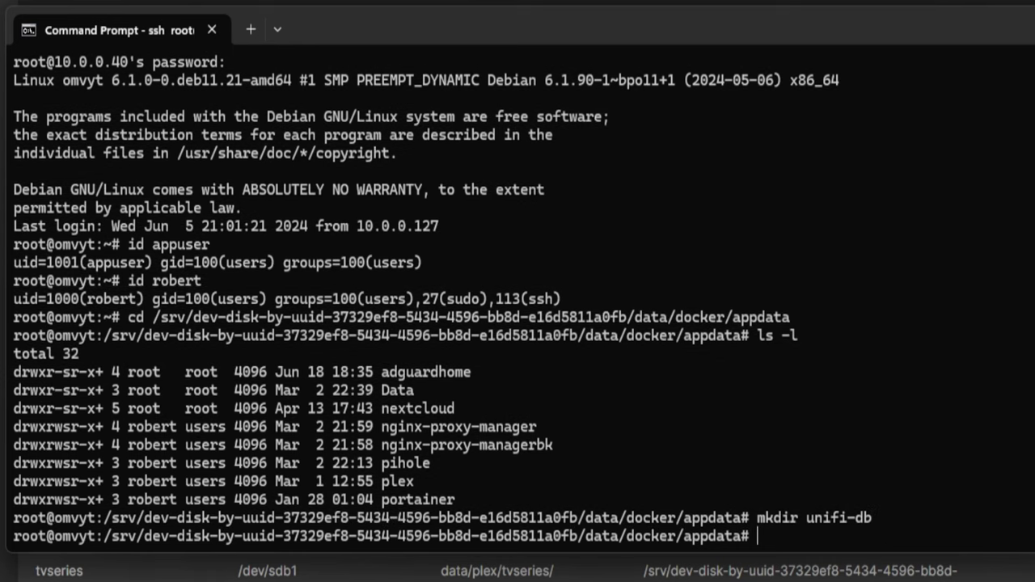
{"action": "type", "text": "cd un"}
{"action": "key", "text": "Tab"}
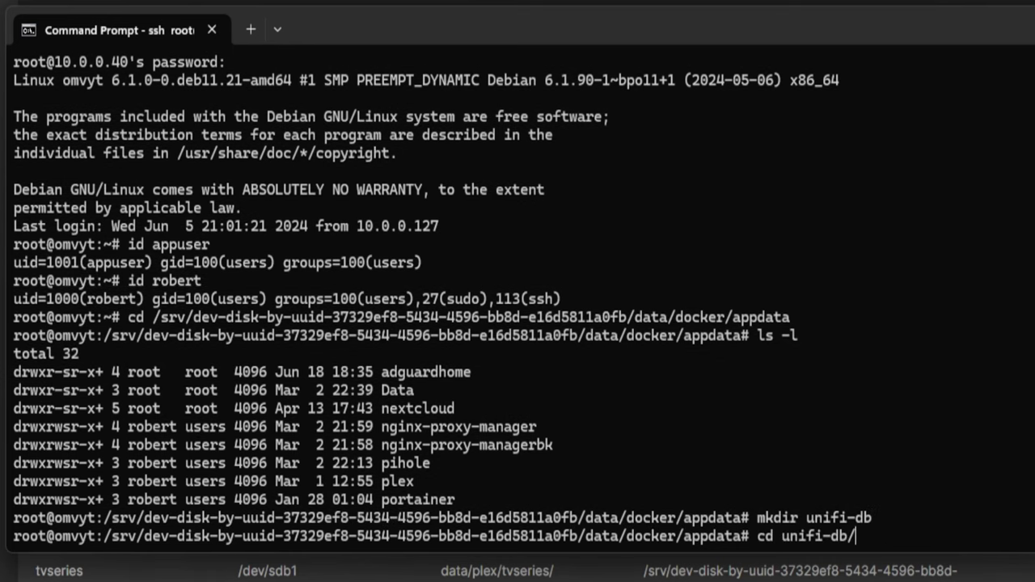
{"action": "key", "text": "Return"}
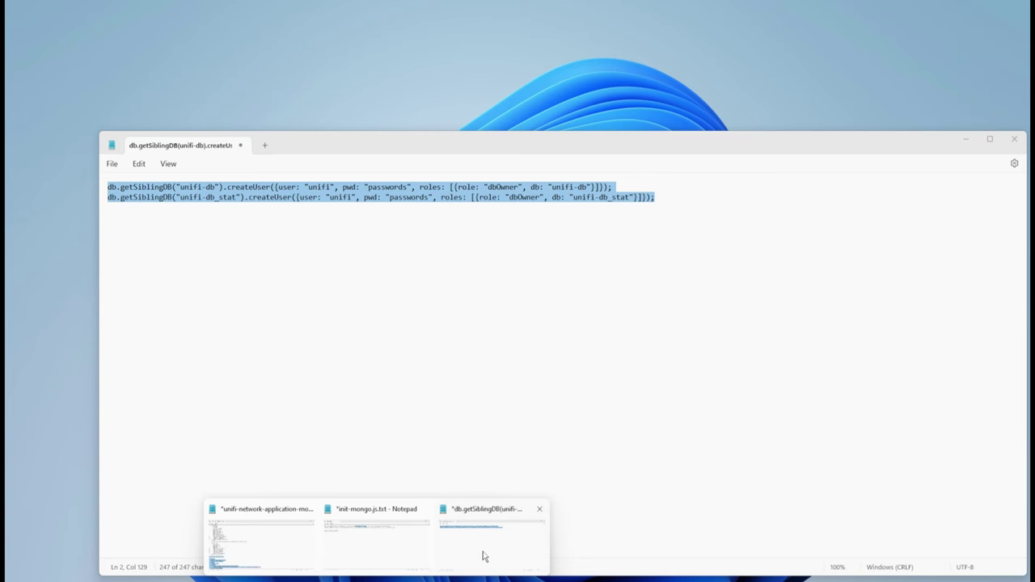
Step: Copy the createUser commands from the notes again
{"action": "left_click", "coordinate": [490, 525]}
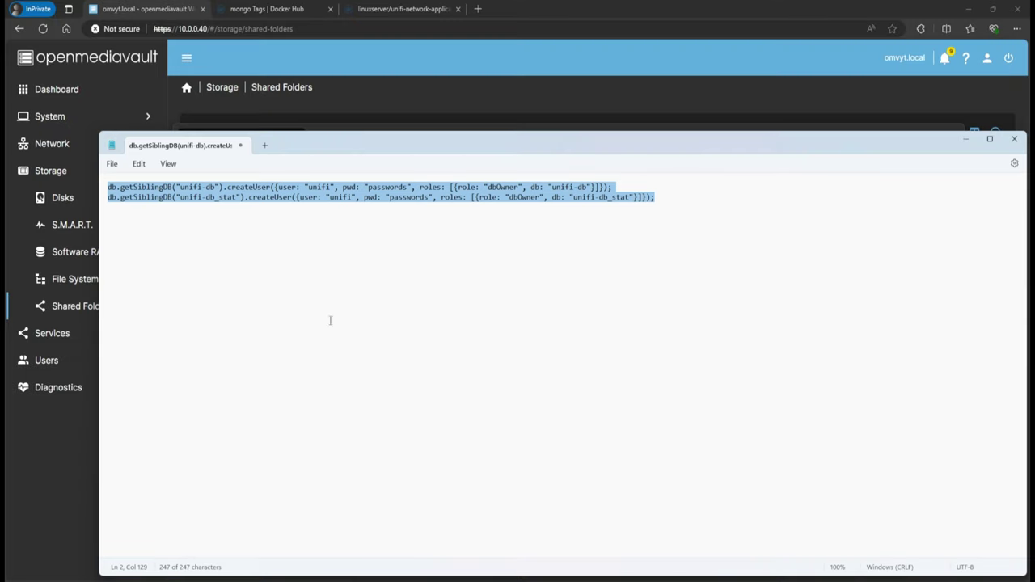
{"action": "right_click", "coordinate": [240, 200]}
{"action": "left_click", "coordinate": [280, 253]}
{"action": "key", "text": "alt+Tab"}
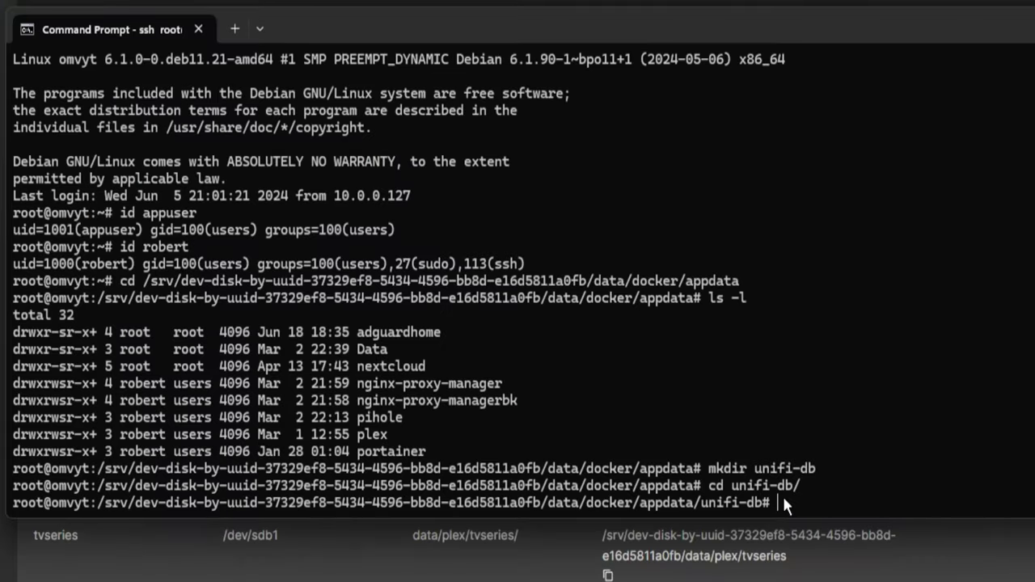
Step: Confirm unifi-db is empty with ls, then run vi init-mongo.js
{"action": "type", "text": "ls"}
{"action": "key", "text": "Return"}
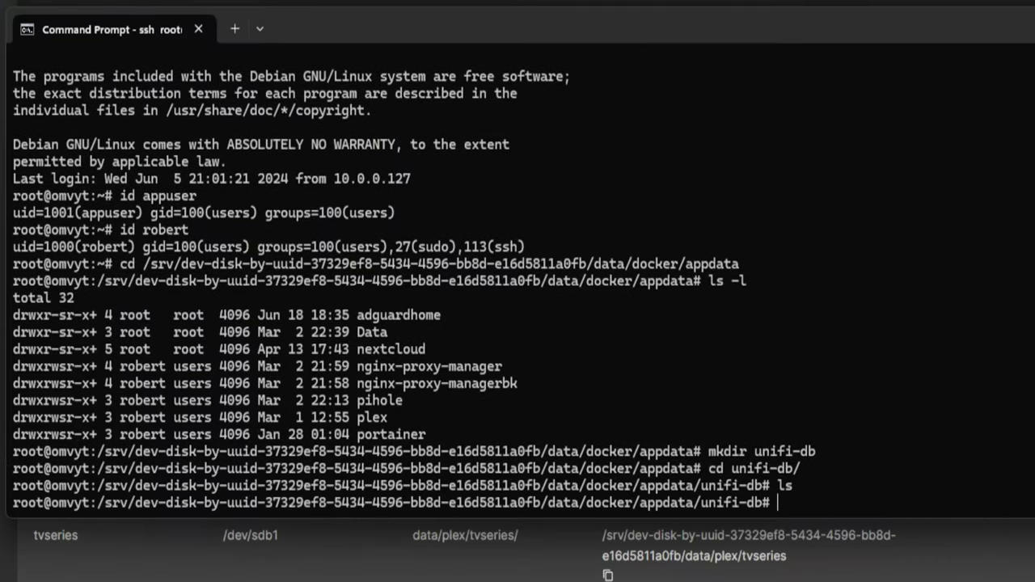
{"action": "type", "text": "vi init-mongo.js"}
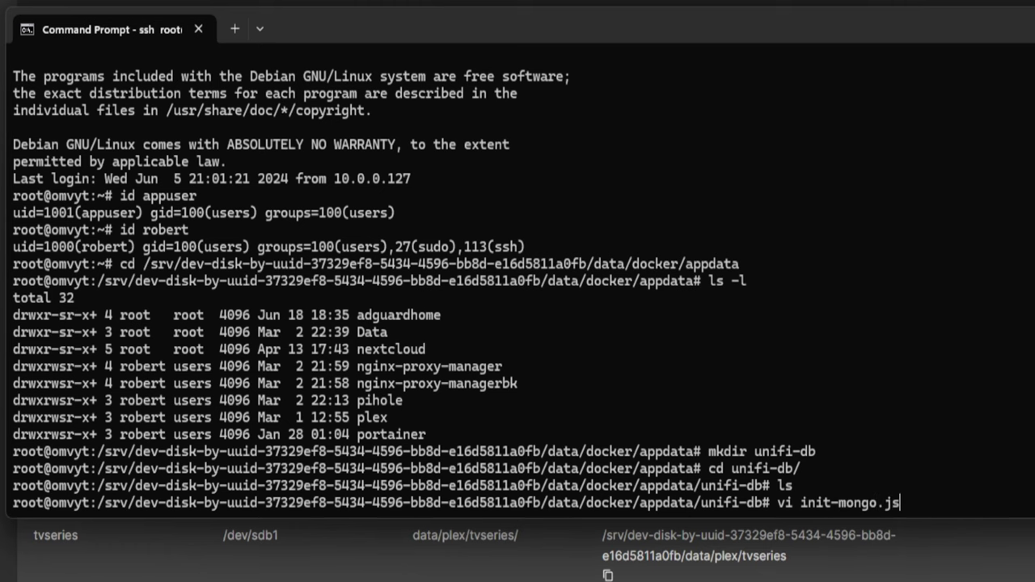
{"action": "key", "text": "Return"}
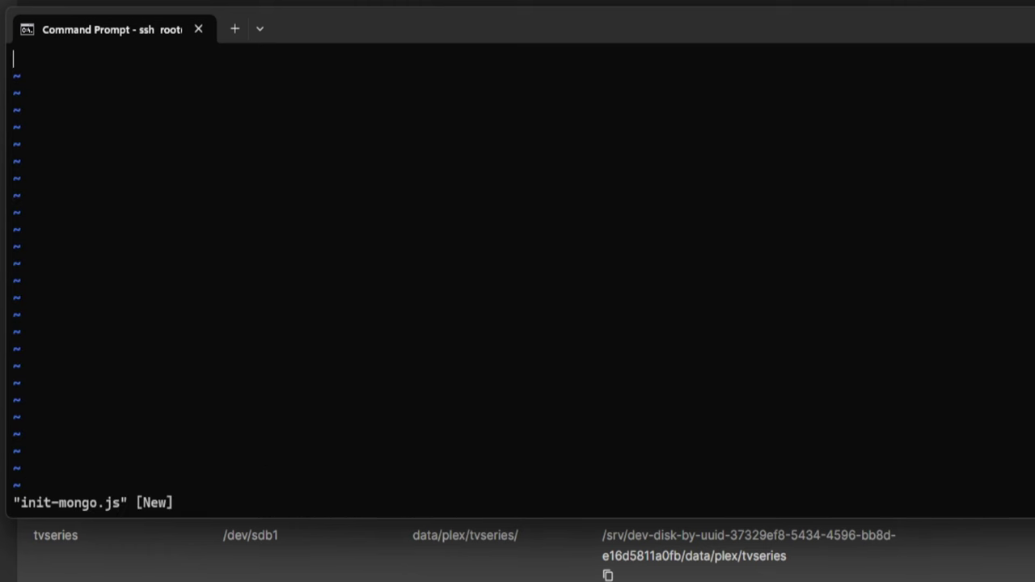
Step: Paste both createUser lines into init-mongo.js, save with :wq, and list the folder
{"action": "key", "text": "i"}
{"action": "key", "text": "ctrl+v"}
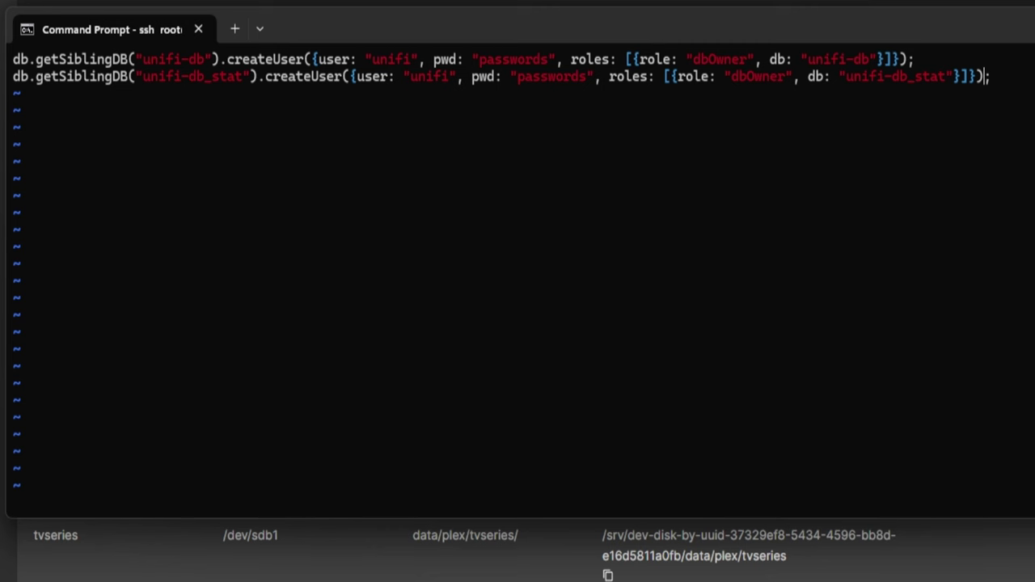
{"action": "type", "text": ":wq"}
{"action": "key", "text": "Return"}
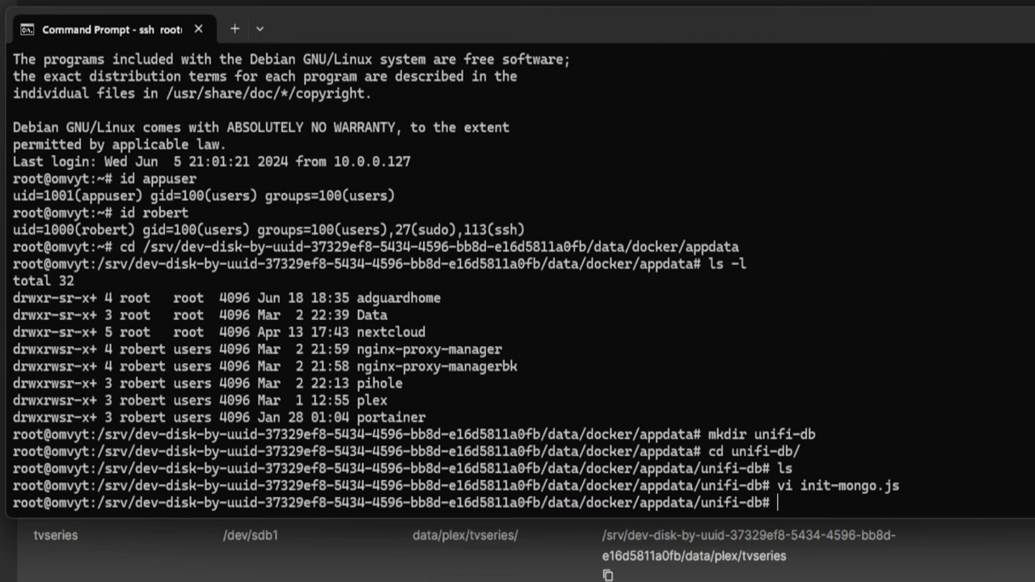
{"action": "type", "text": "ls"}
{"action": "key", "text": "Return"}
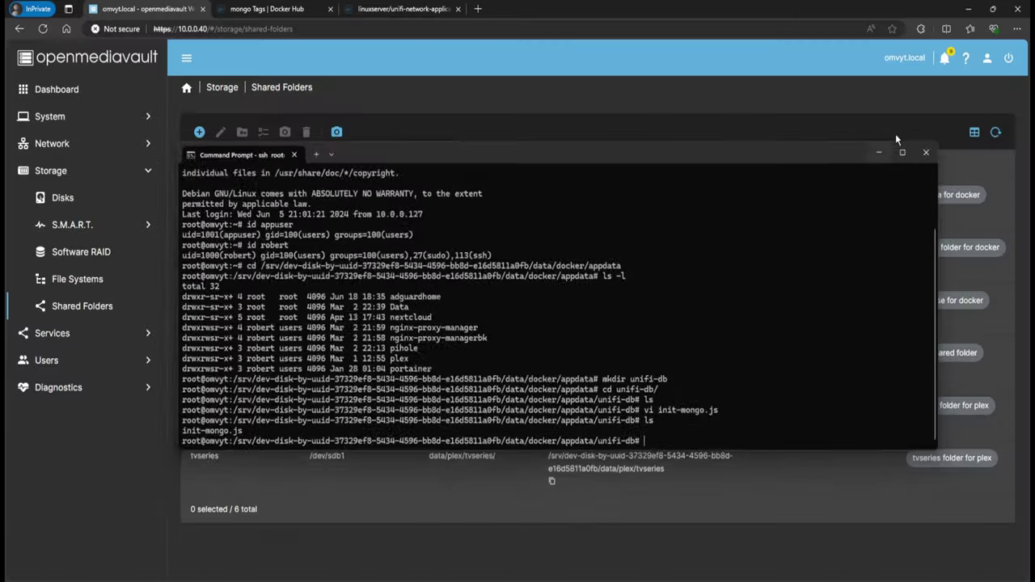
Step: Select the unifi-network-application file under Services > Compose > Files and run Up
{"action": "left_click", "coordinate": [895, 133]}
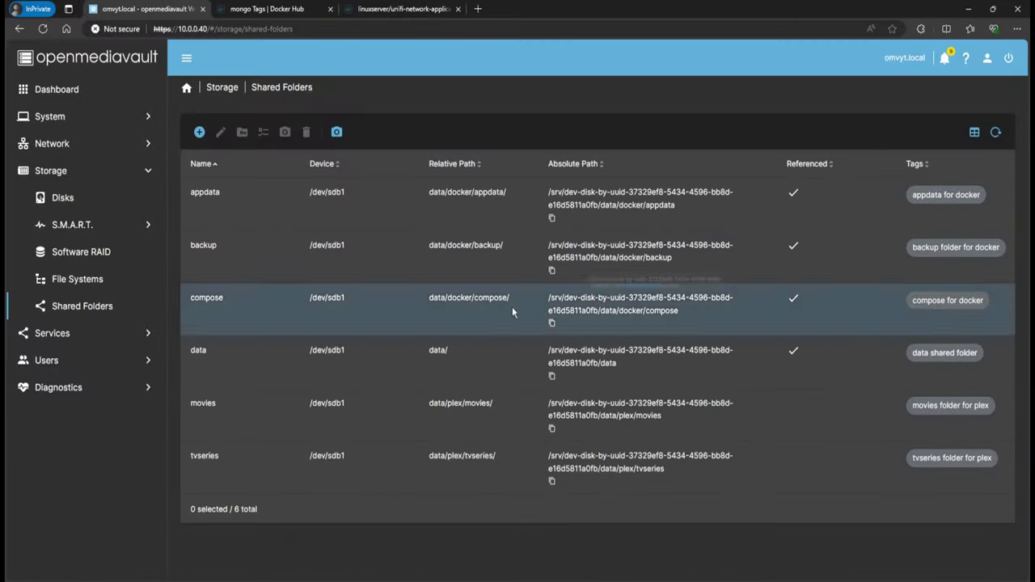
{"action": "left_click", "coordinate": [74, 334]}
{"action": "left_click", "coordinate": [236, 165]}
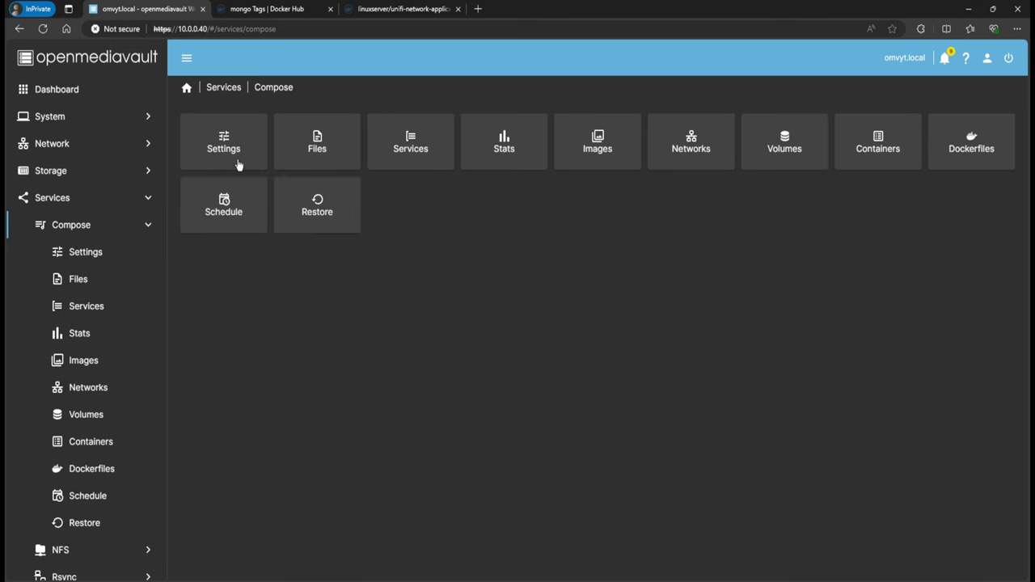
{"action": "left_click", "coordinate": [294, 161]}
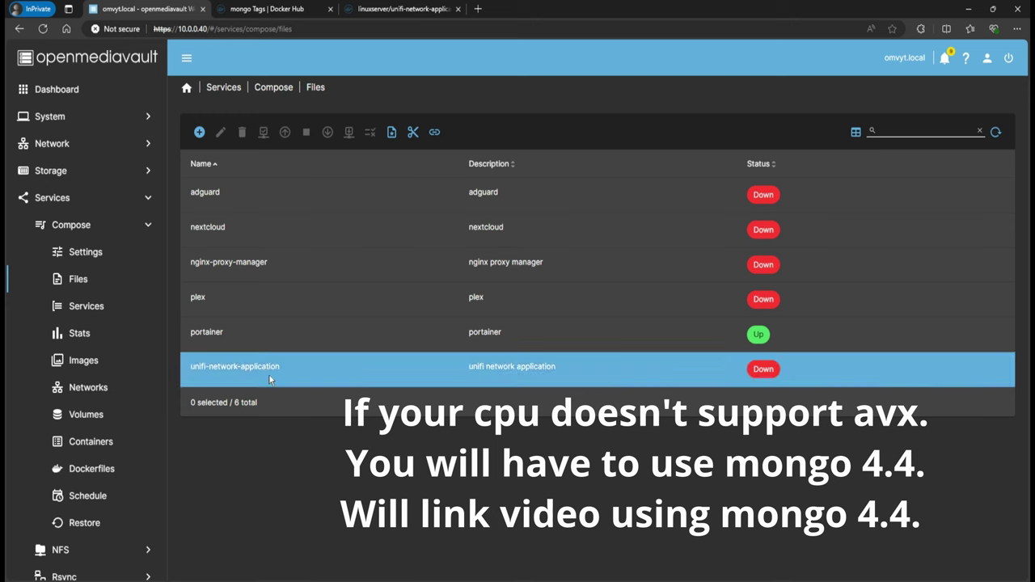
{"action": "left_click", "coordinate": [269, 375]}
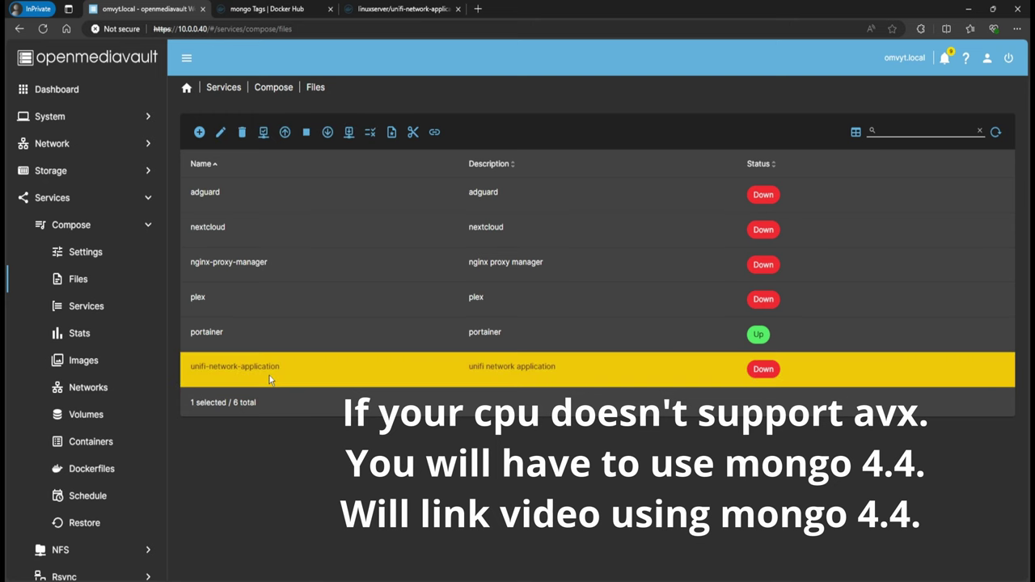
{"action": "left_click", "coordinate": [285, 133]}
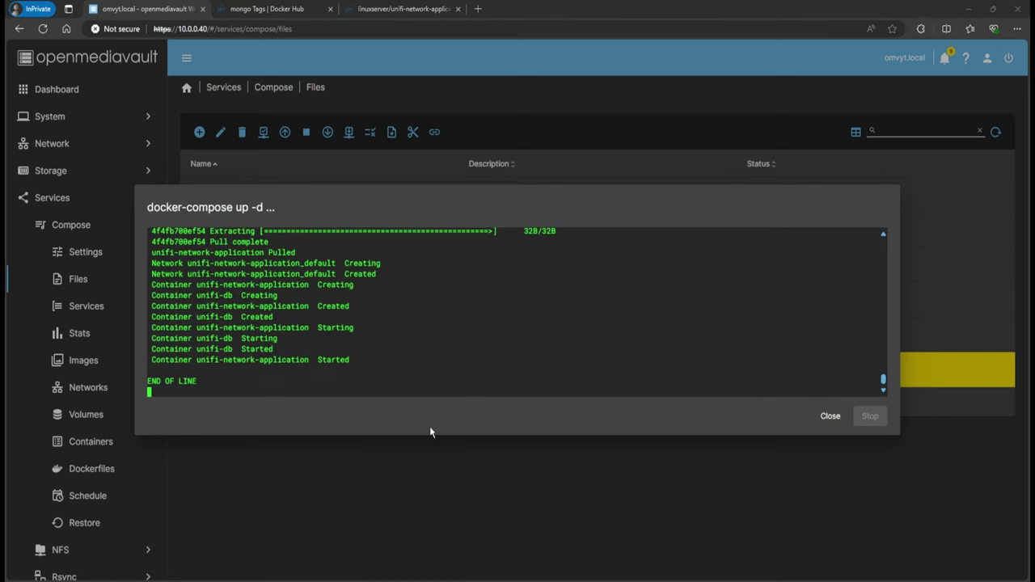
Step: Run ps on the stack: unifi-db shows Restarting, unifi-network-application shows Up
{"action": "left_click", "coordinate": [829, 417]}
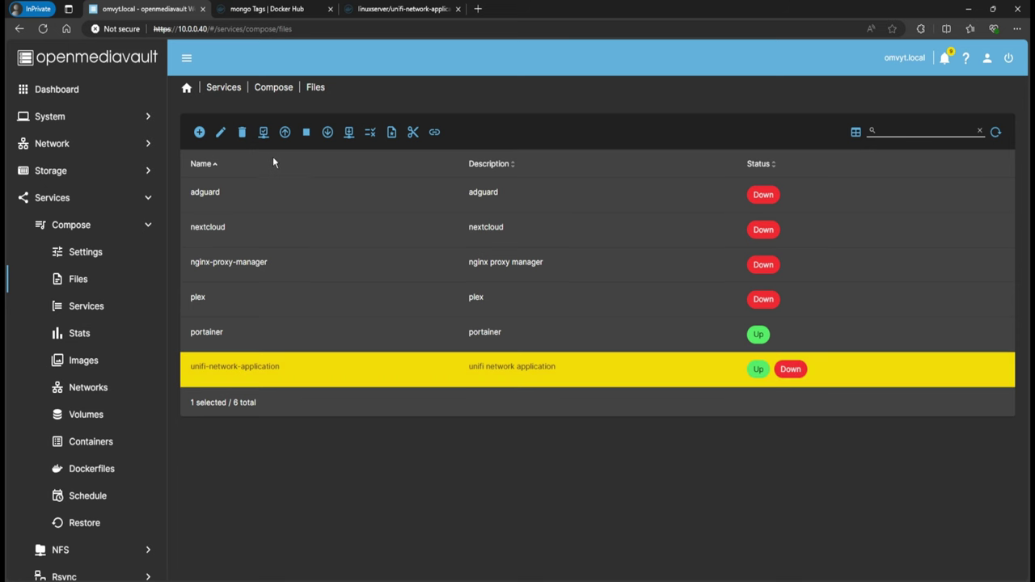
{"action": "left_click", "coordinate": [371, 134]}
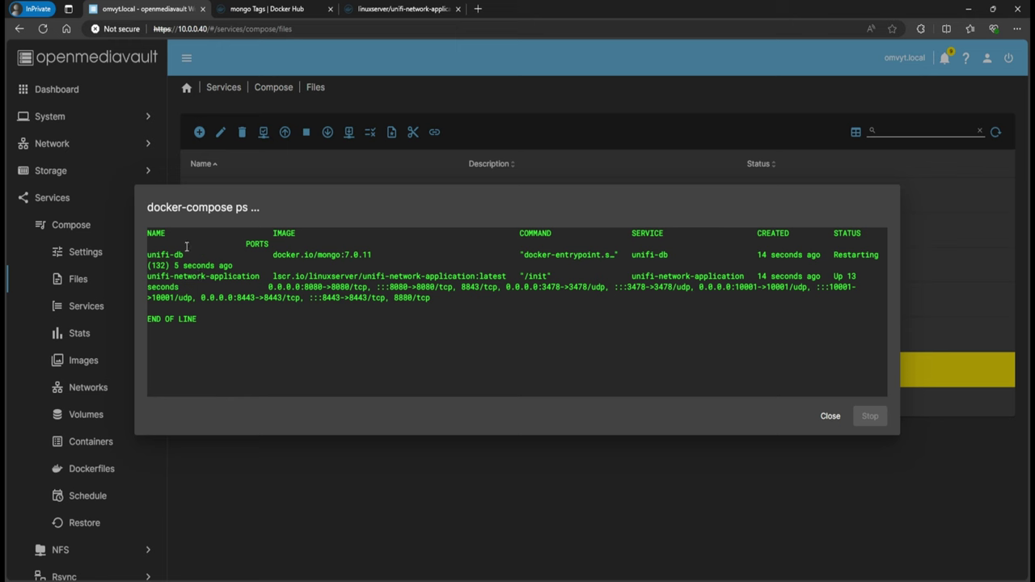
{"action": "left_click_drag", "start_coordinate": [148, 255], "coordinate": [184, 261]}
{"action": "left_click_drag", "start_coordinate": [880, 255], "coordinate": [798, 255]}
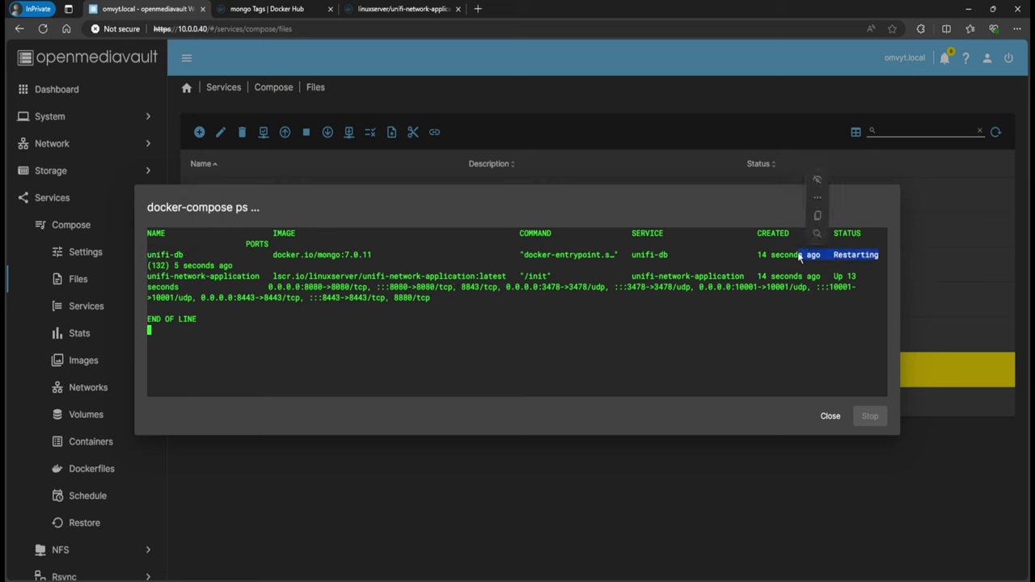
{"action": "left_click", "coordinate": [242, 291]}
{"action": "left_click_drag", "start_coordinate": [148, 277], "coordinate": [261, 277]}
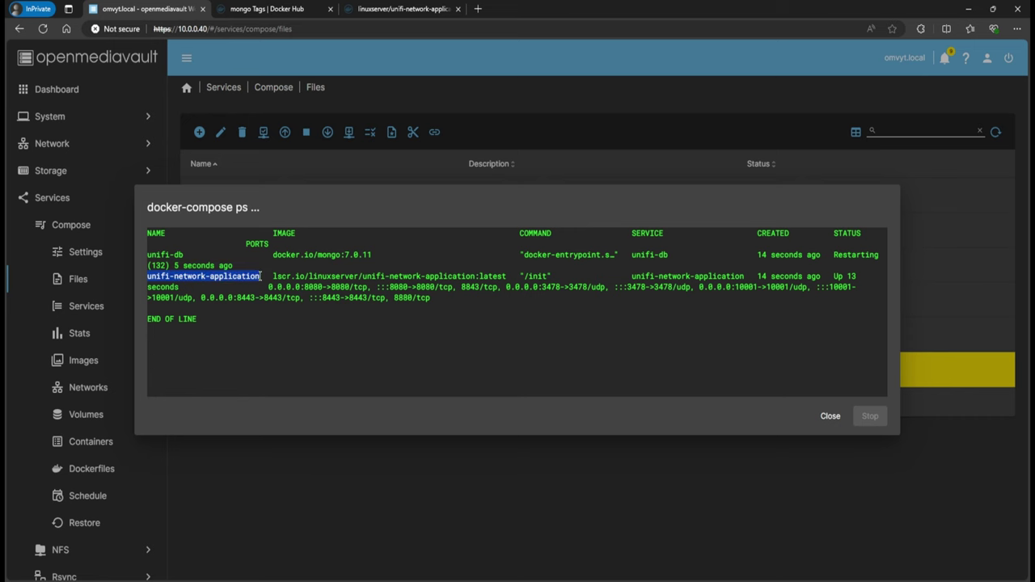
{"action": "left_click_drag", "start_coordinate": [860, 277], "coordinate": [831, 277]}
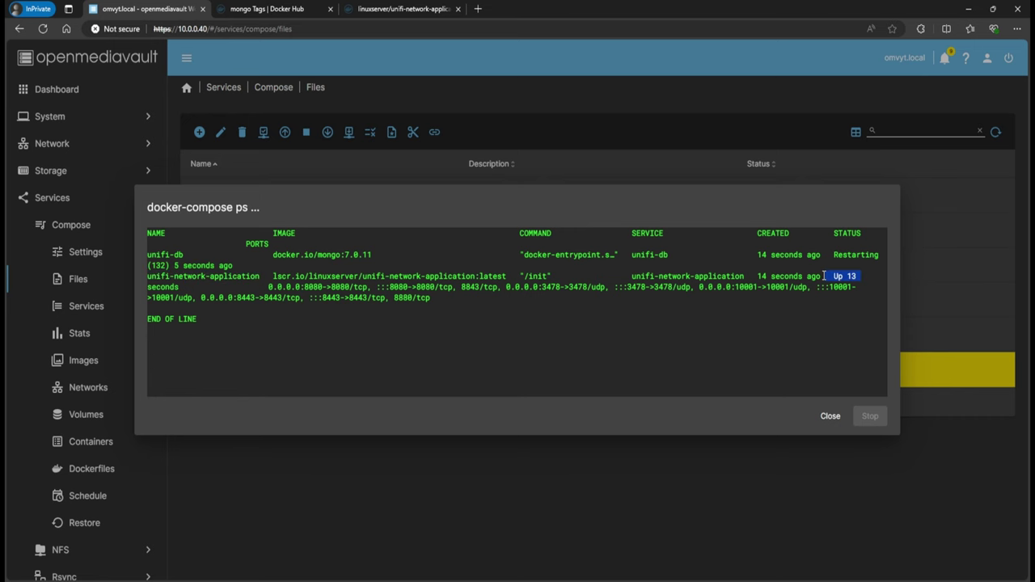
{"action": "left_click", "coordinate": [830, 417]}
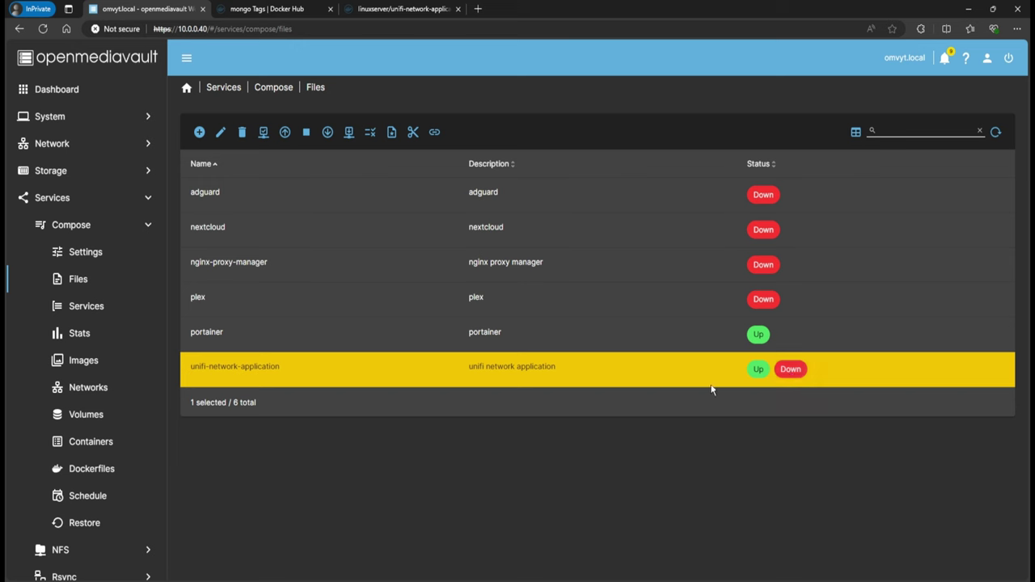
Step: Run docker logs unifi-db from the home directory and highlight the MongoDB 5.0 AVX warning
{"action": "left_click", "coordinate": [400, 576]}
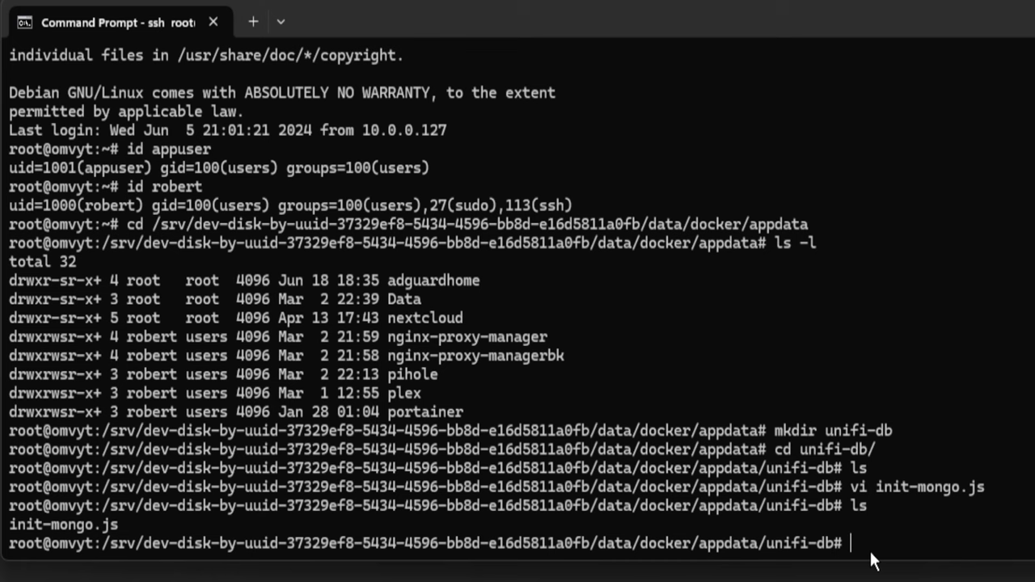
{"action": "key", "text": "Return"}
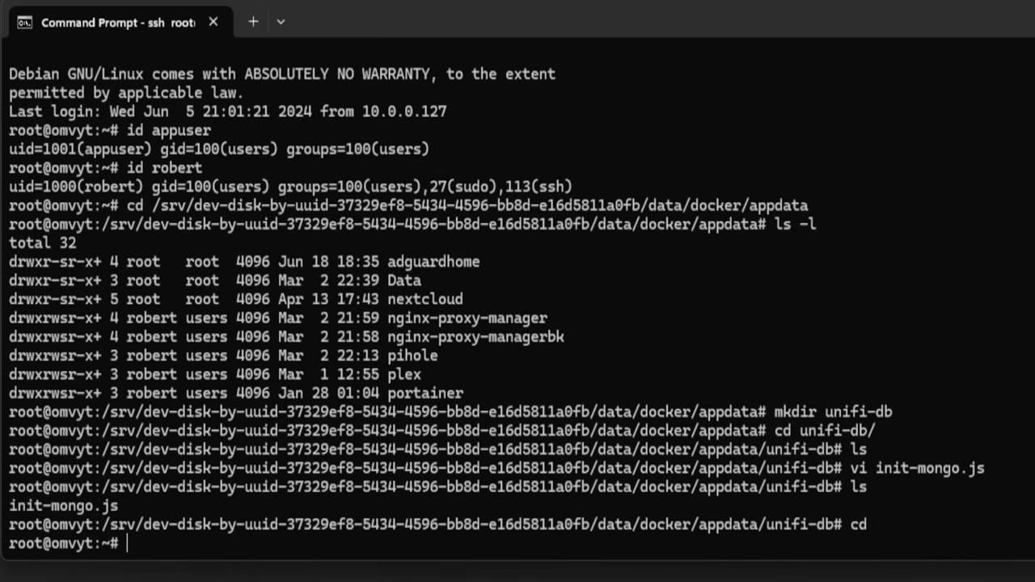
{"action": "type", "text": "docker logs uni"}
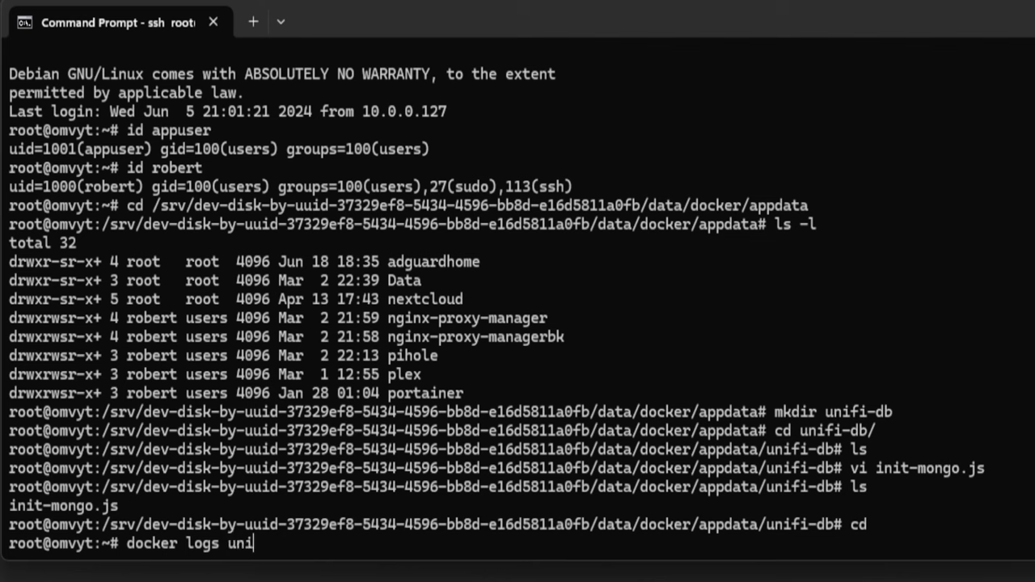
{"action": "type", "text": "fi-db"}
{"action": "key", "text": "Return"}
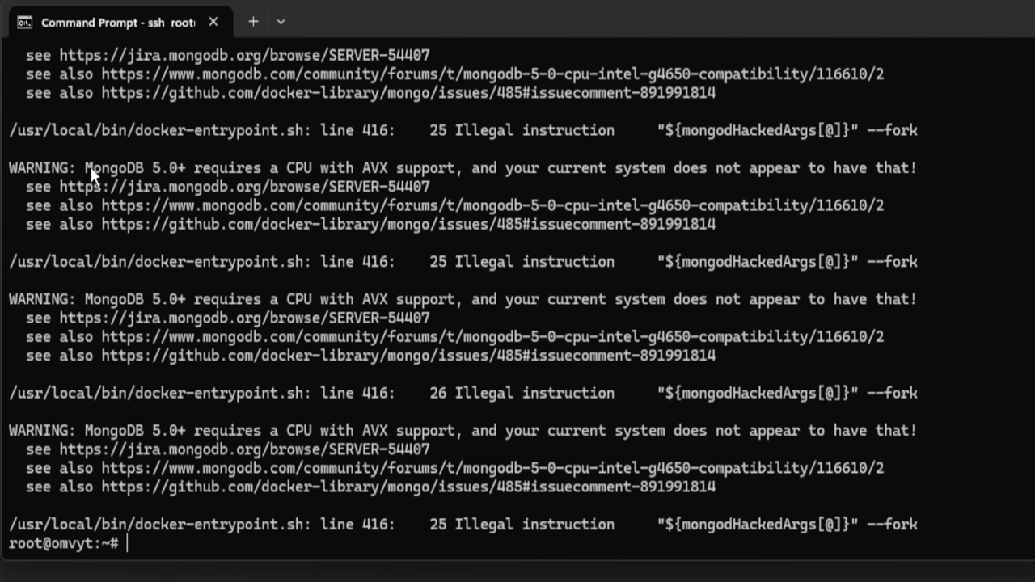
{"action": "left_click_drag", "start_coordinate": [91, 170], "coordinate": [357, 174]}
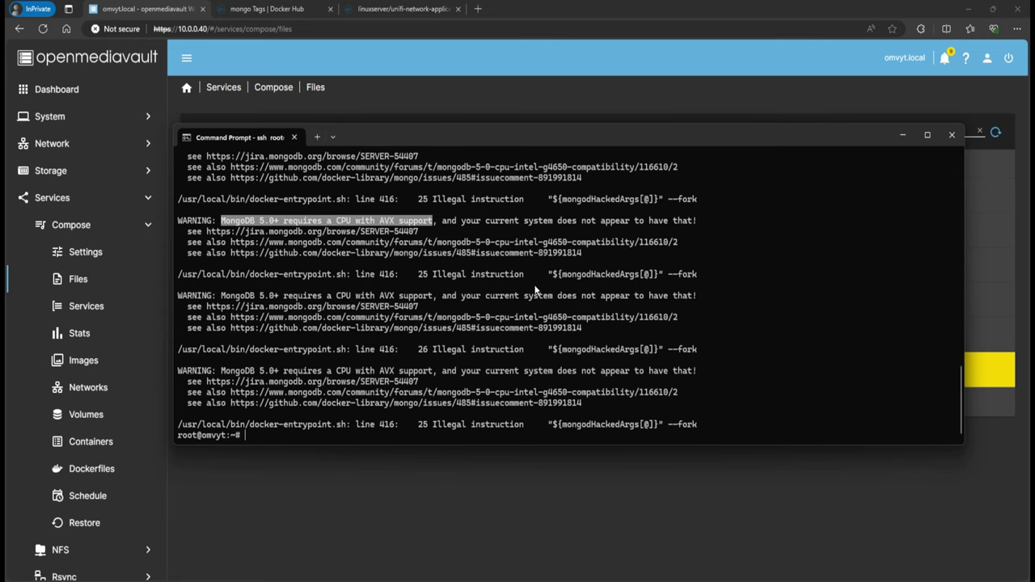
Step: Copy the AVX warning, then take the unifi stack down in openmediavault
{"action": "key", "text": "ctrl+c"}
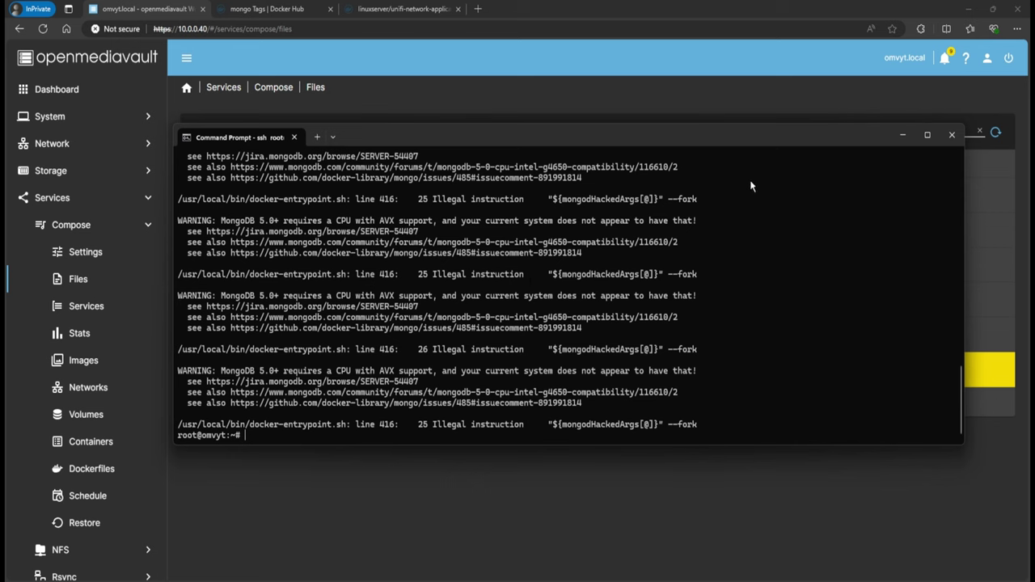
{"action": "left_click", "coordinate": [902, 134]}
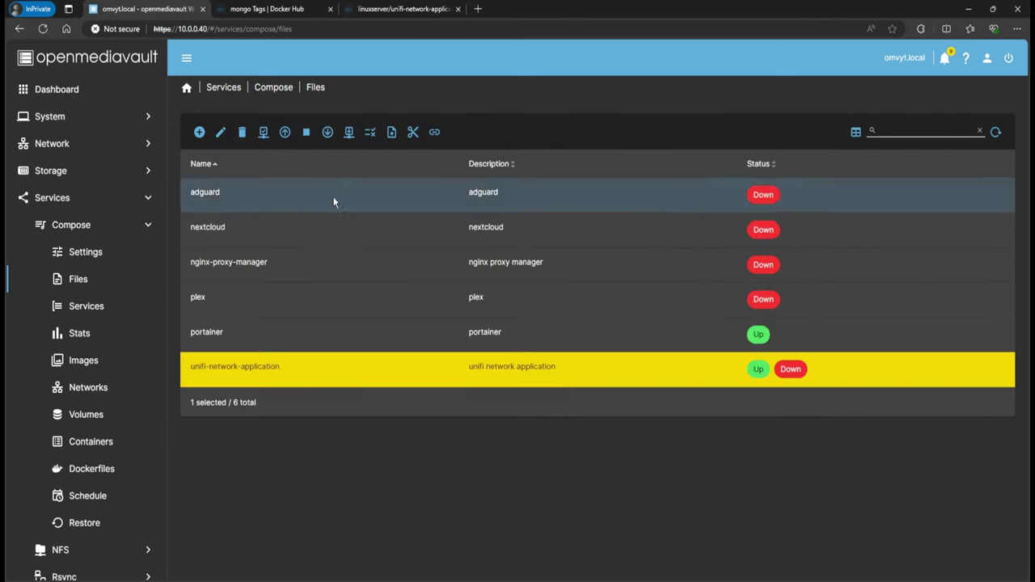
{"action": "left_click", "coordinate": [328, 132]}
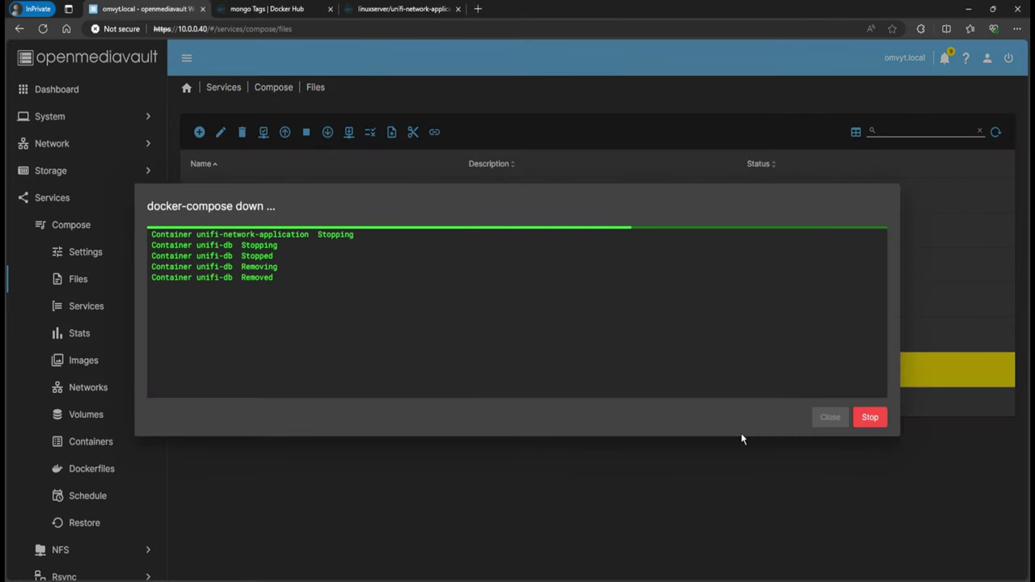
{"action": "left_click", "coordinate": [819, 418]}
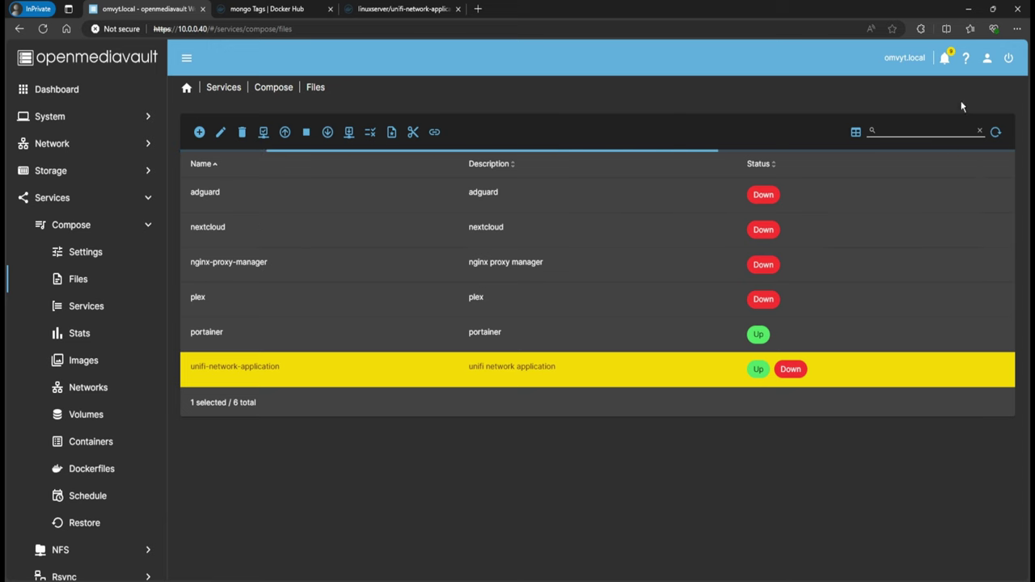
Step: Shut down the openmediavault server, ticking Confirm and answering Yes
{"action": "left_click", "coordinate": [1008, 57]}
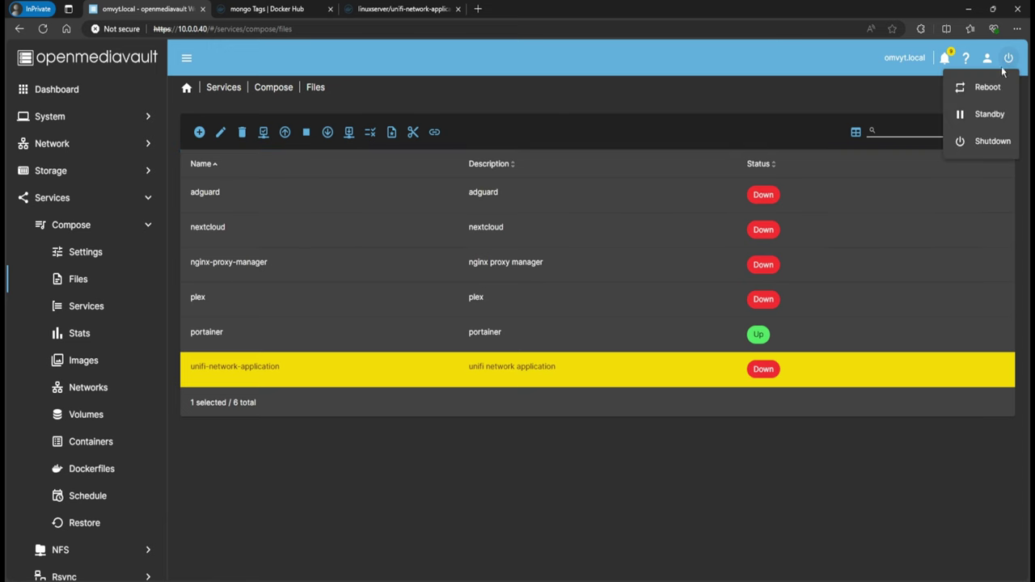
{"action": "left_click", "coordinate": [980, 144]}
{"action": "left_click", "coordinate": [475, 339]}
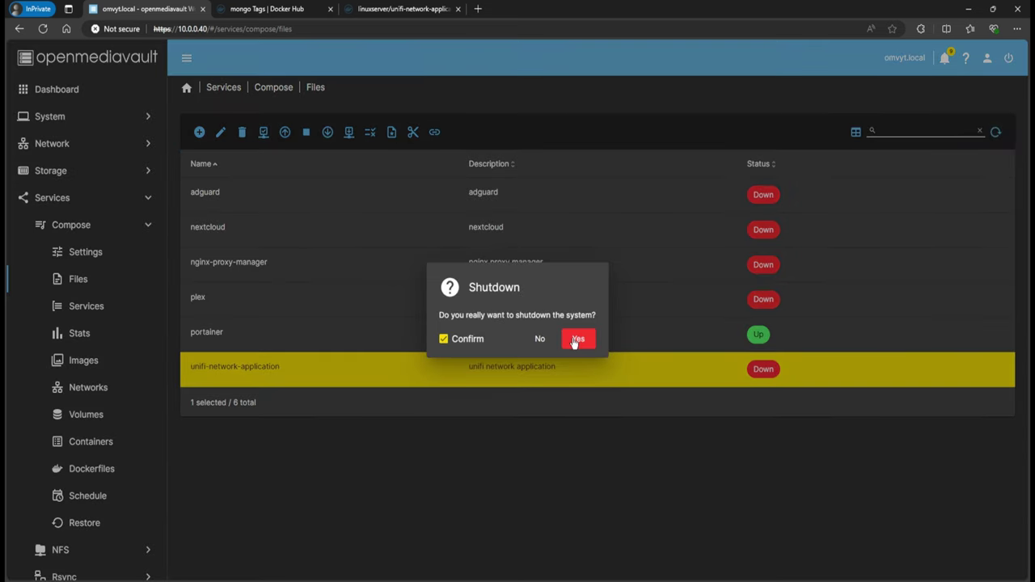
{"action": "left_click", "coordinate": [577, 339]}
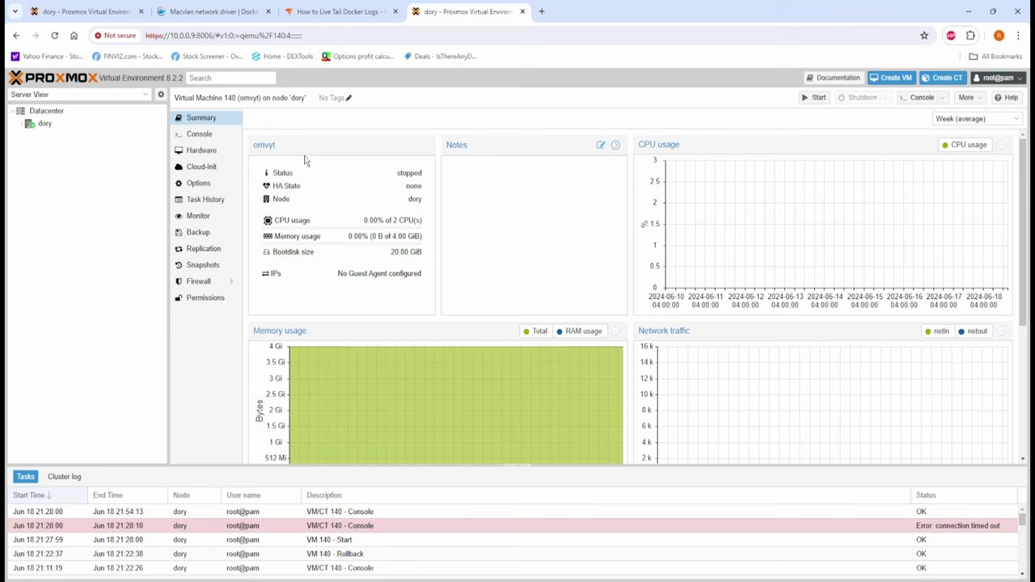
Step: Change the omvyt VM's processor type from x86-64-v2-AES to host, then start the VM from its console
{"action": "left_click", "coordinate": [203, 150]}
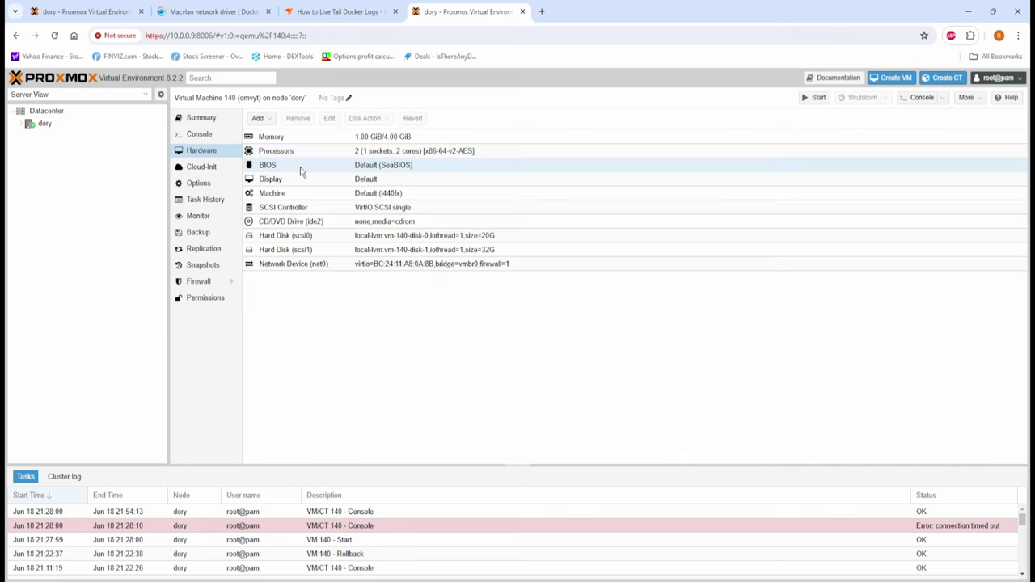
{"action": "double_click", "coordinate": [328, 154]}
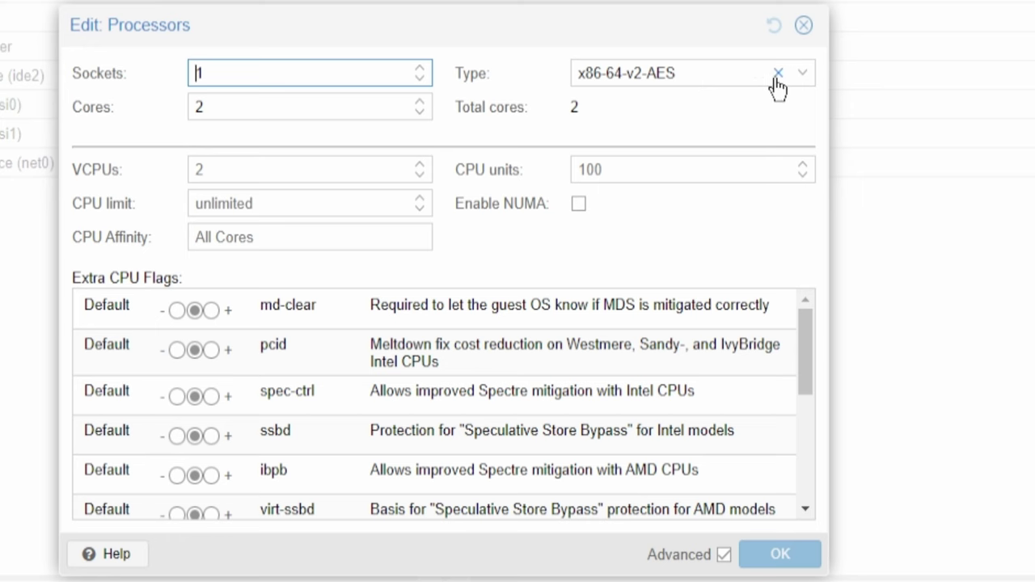
{"action": "left_click", "coordinate": [802, 75]}
{"action": "scroll", "coordinate": [745, 246], "scroll_direction": "down", "scroll_amount": 20}
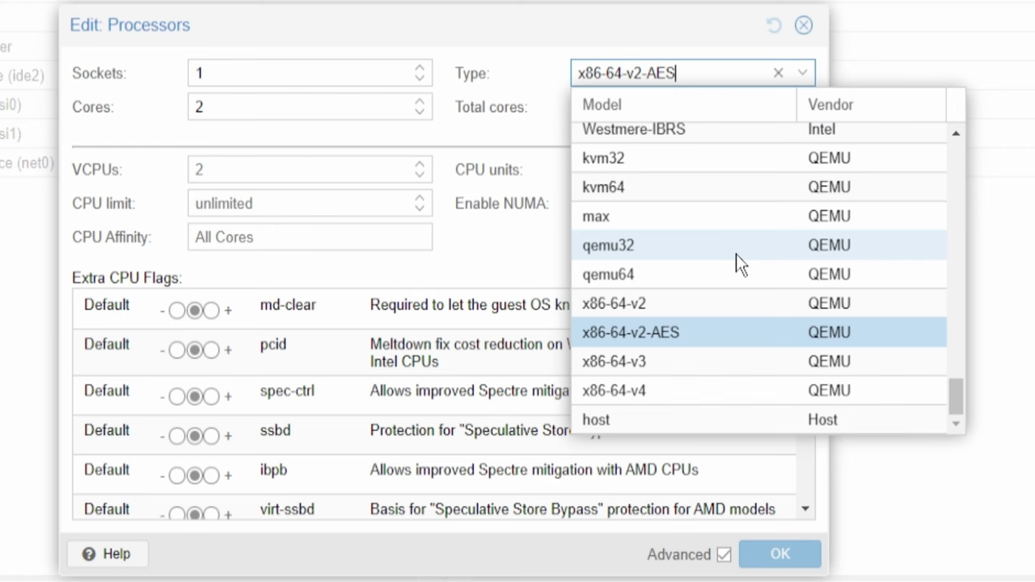
{"action": "left_click", "coordinate": [645, 416]}
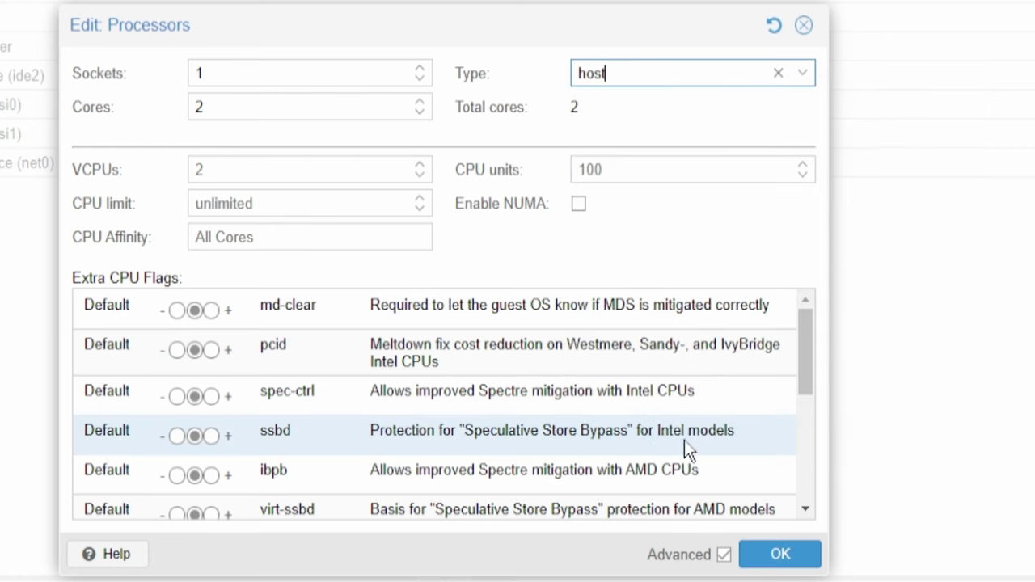
{"action": "left_click", "coordinate": [774, 555]}
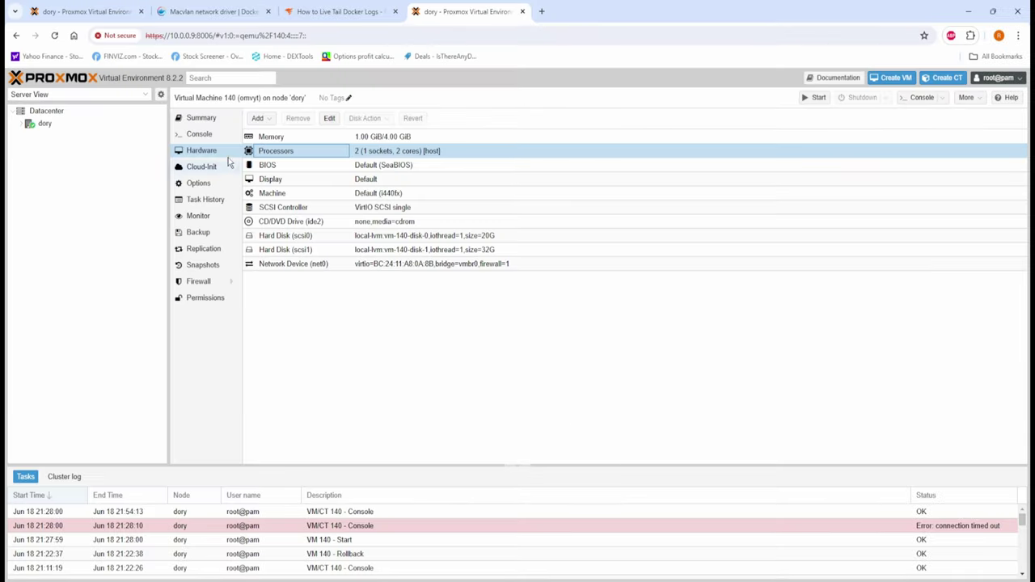
{"action": "left_click", "coordinate": [206, 136]}
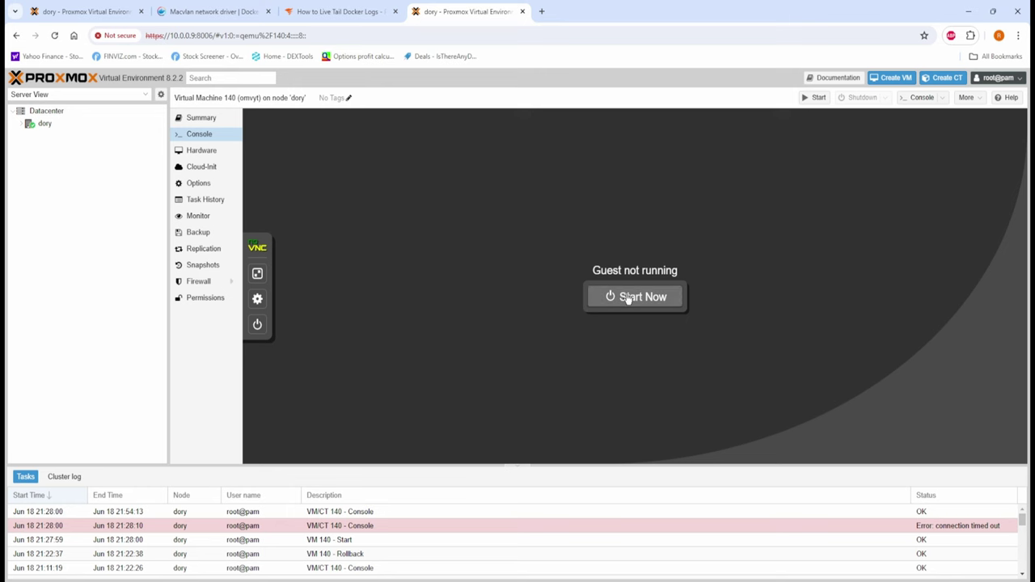
{"action": "left_click", "coordinate": [619, 312]}
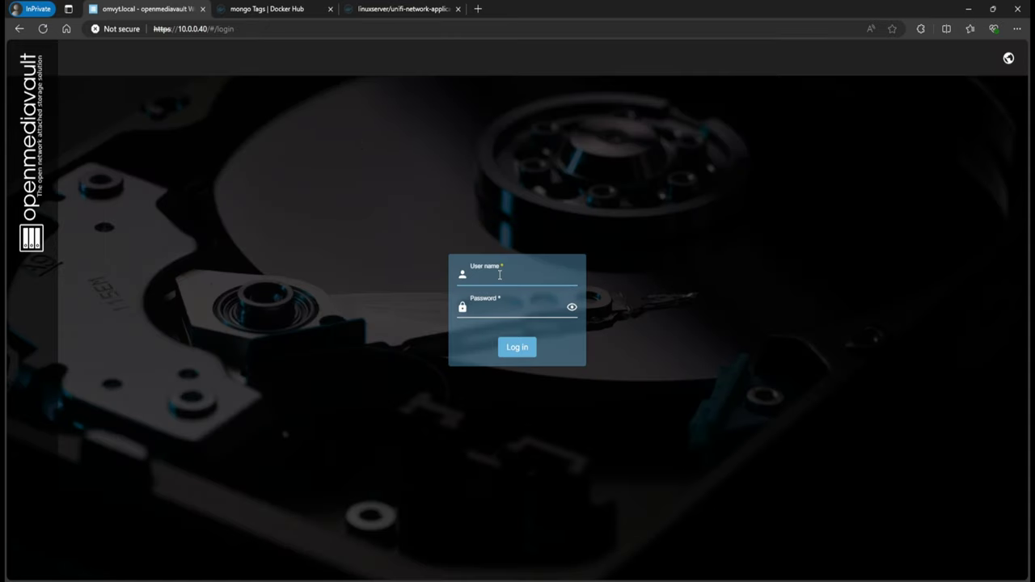
Step: Log in to the openmediavault web interface with the admin account
{"action": "type", "text": "admin"}
{"action": "key", "text": "Tab"}
{"action": "type", "text": "********"}
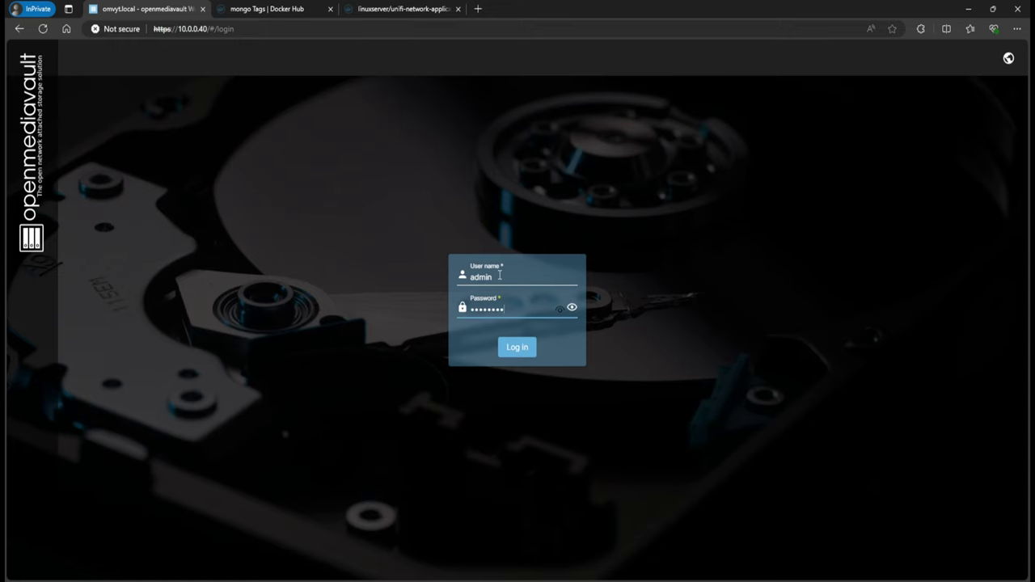
{"action": "key", "text": "Return"}
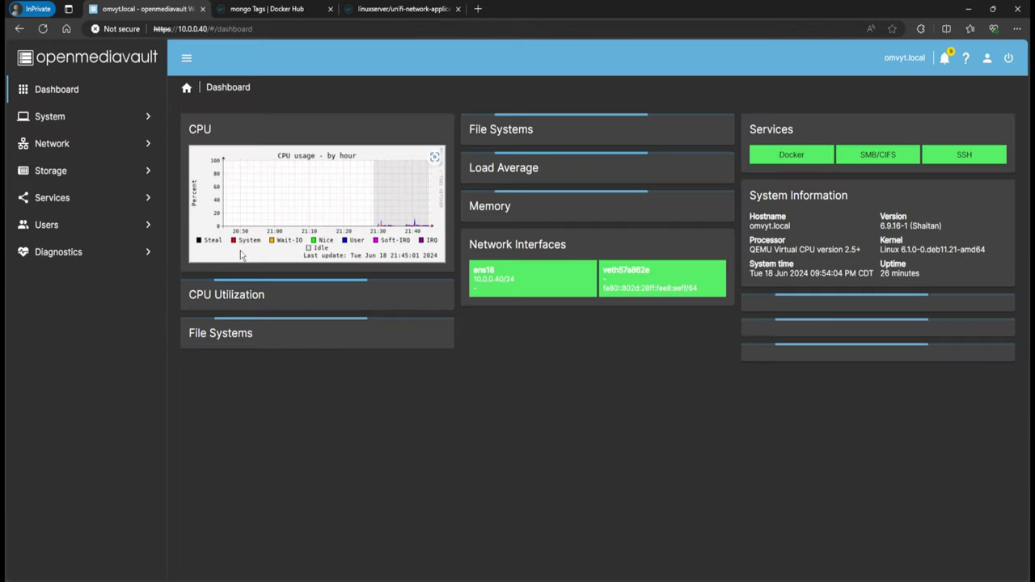
Step: Bring the unifi-network-application stack Up from Services > Compose > Files and close the output
{"action": "left_click", "coordinate": [77, 206]}
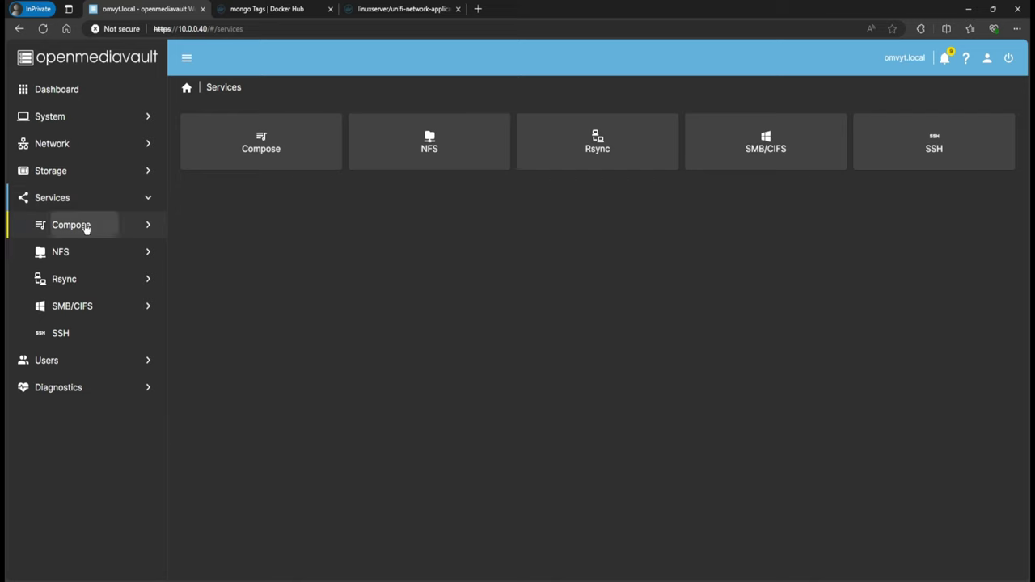
{"action": "left_click", "coordinate": [86, 228]}
{"action": "left_click", "coordinate": [315, 166]}
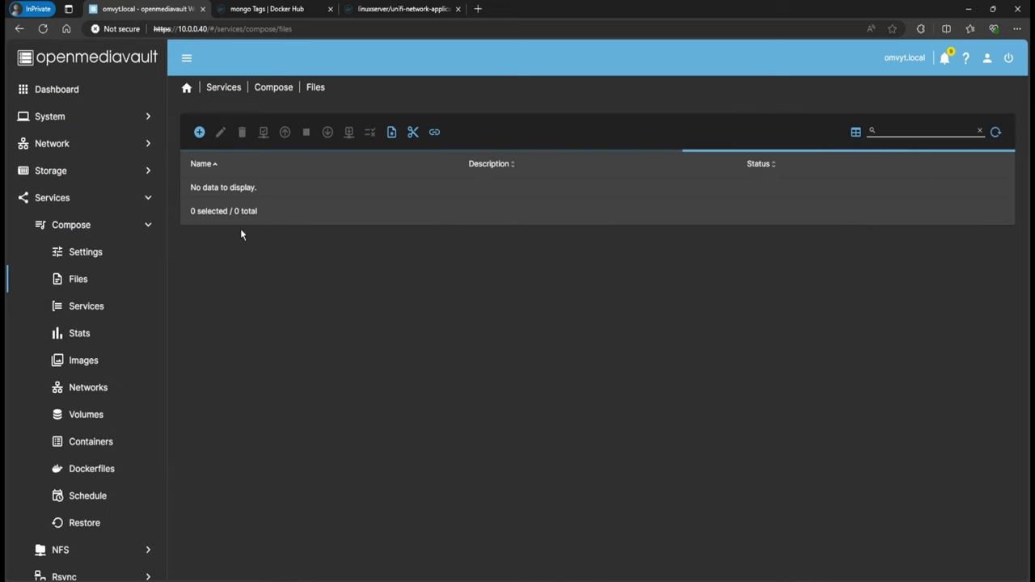
{"action": "left_click", "coordinate": [242, 369]}
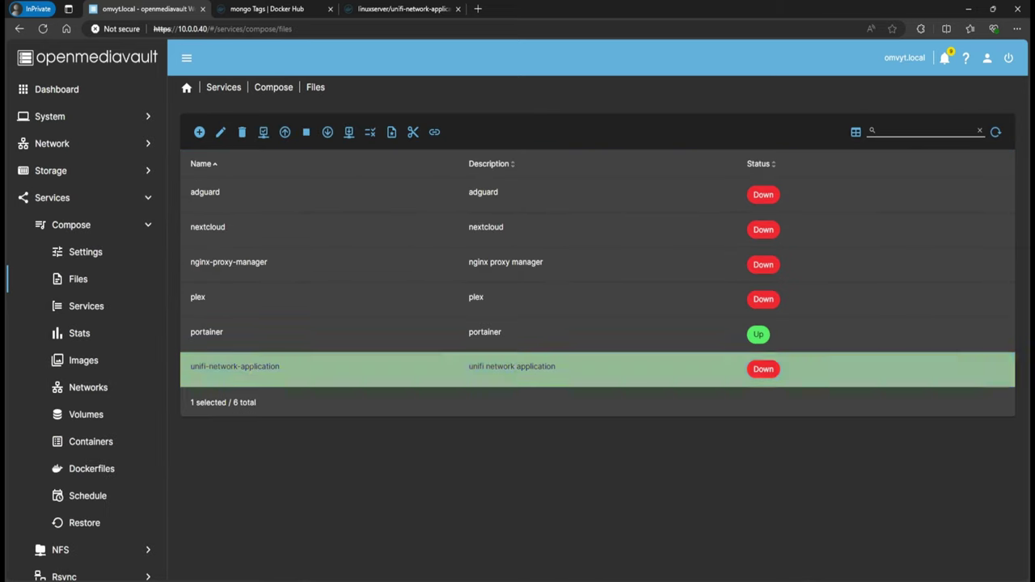
{"action": "left_click", "coordinate": [284, 133]}
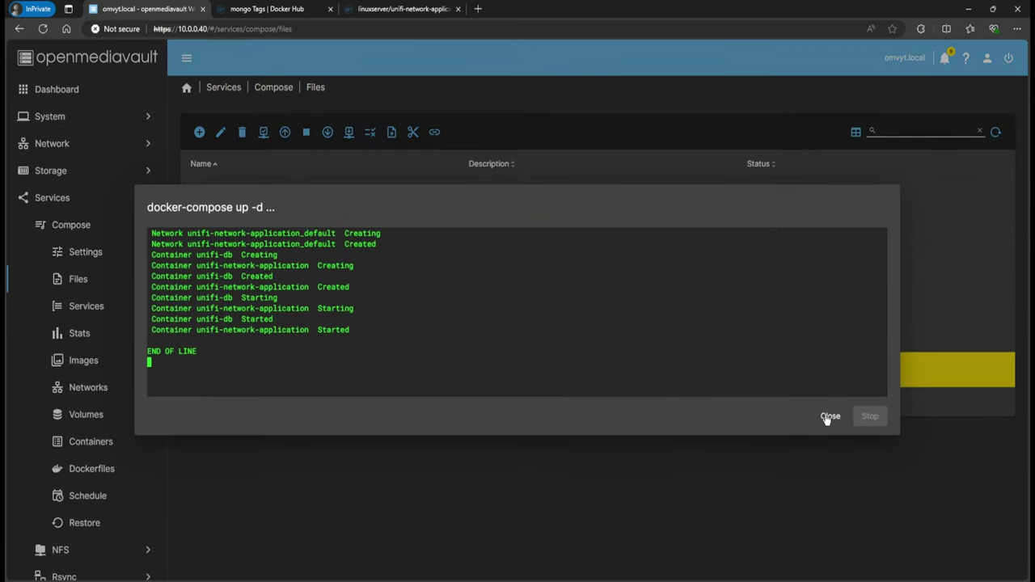
{"action": "left_click", "coordinate": [829, 416]}
Step: In Command Prompt, clear the screen and SSH into 10.0.0.40 as root
{"action": "key", "text": "alt+Tab"}
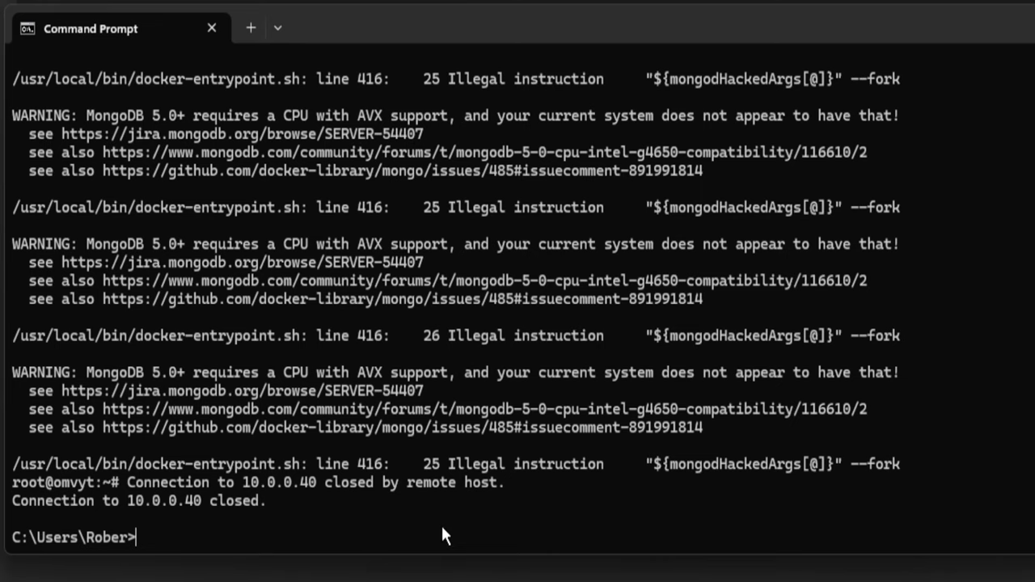
{"action": "type", "text": "cls"}
{"action": "key", "text": "Return"}
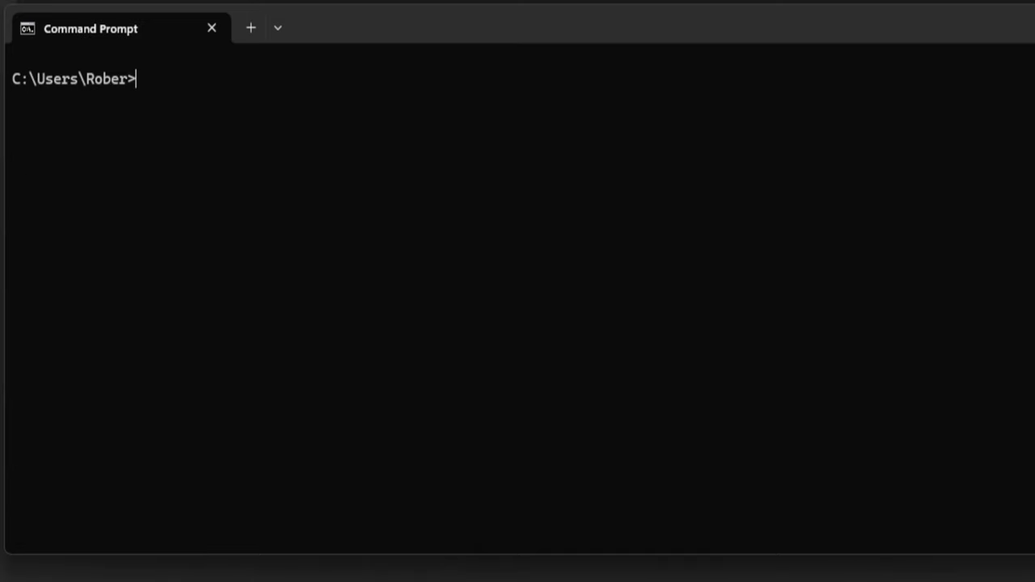
{"action": "type", "text": "ssh root@"}
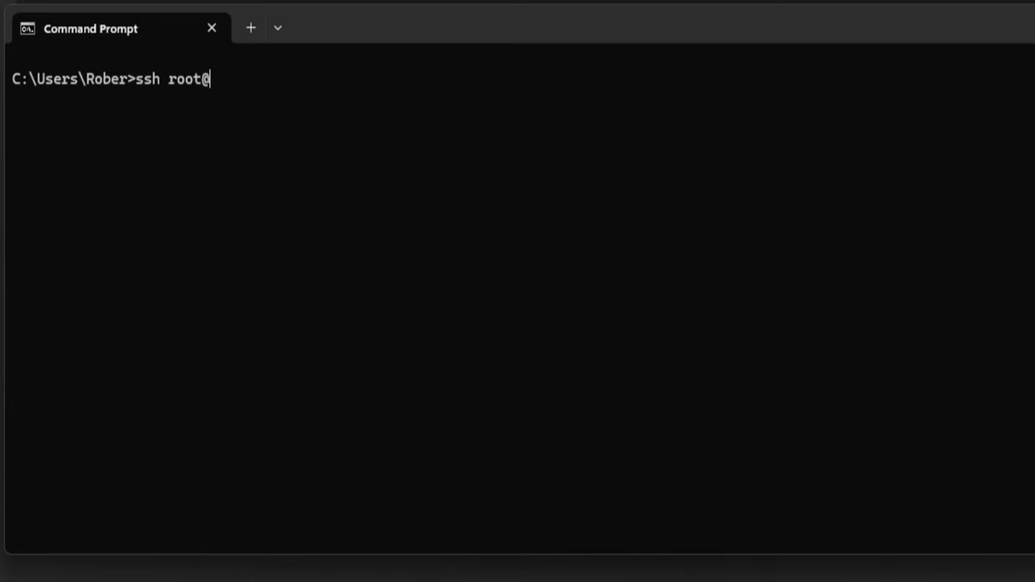
{"action": "type", "text": "10.0.0.40"}
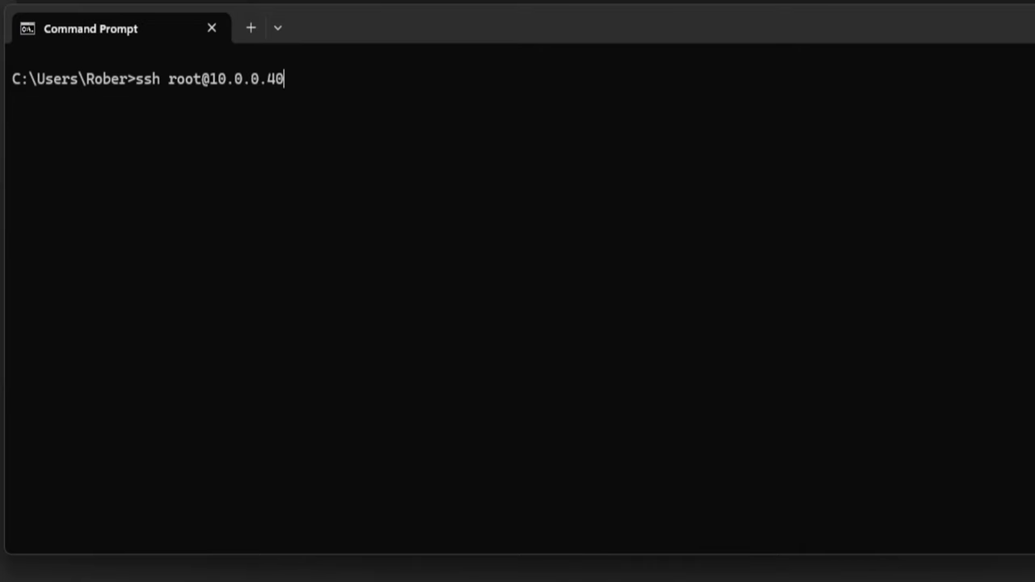
{"action": "key", "text": "Return"}
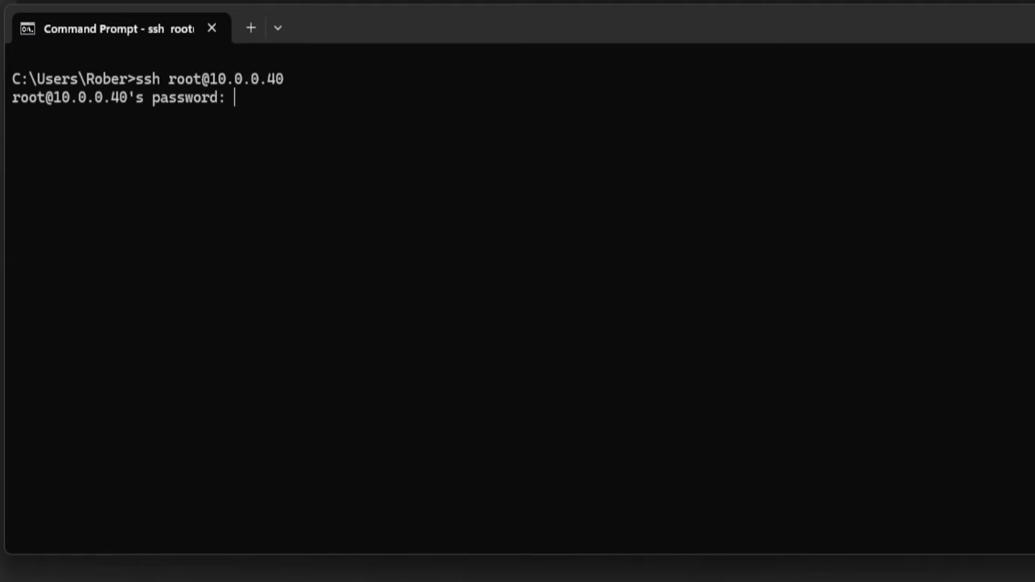
{"action": "key", "text": "Return"}
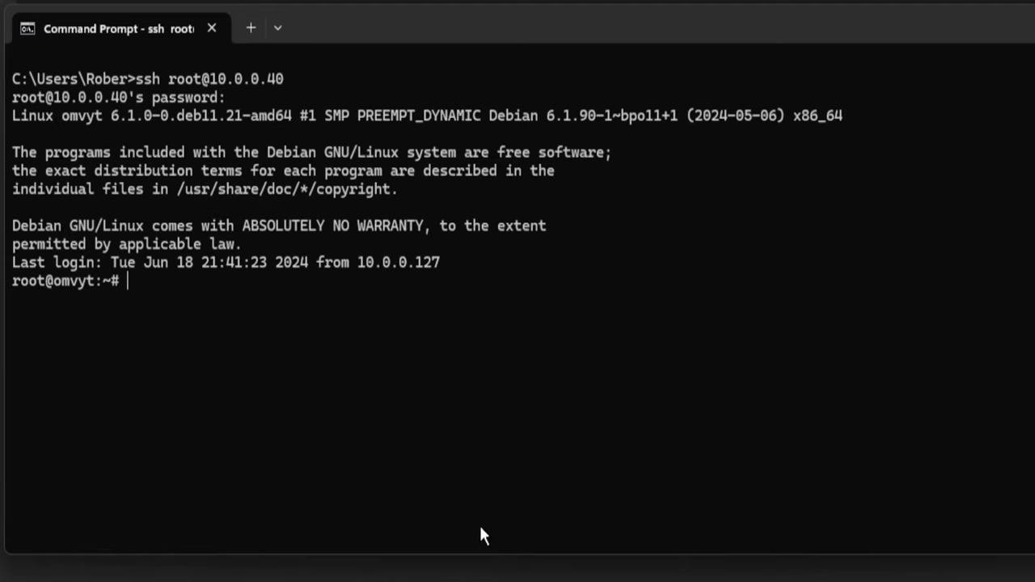
Step: View the unifi-db logs, then the unifi-network-application logs until they show [ls.io-init] done
{"action": "type", "text": "docker log"}
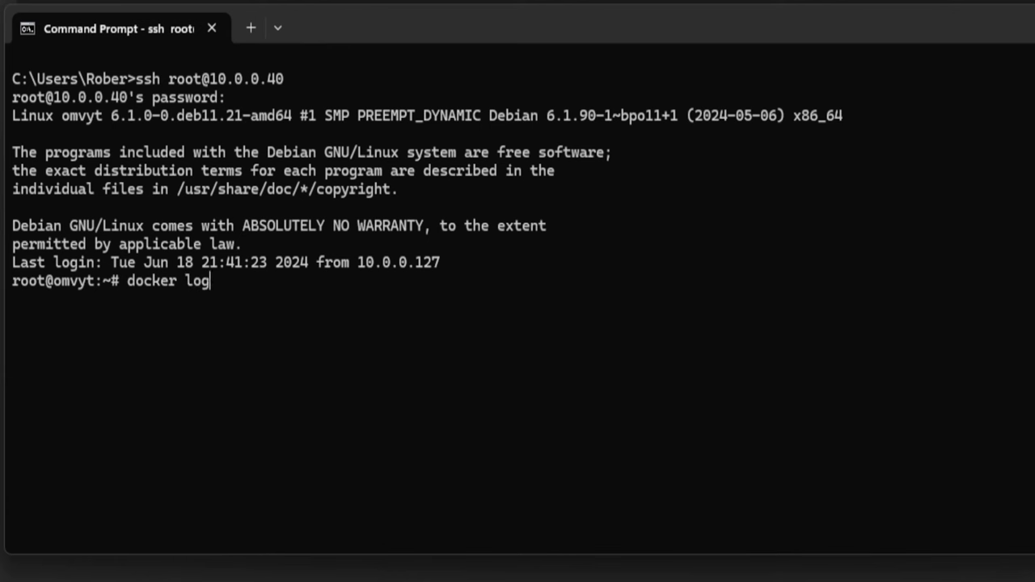
{"action": "type", "text": "s unifi-db"}
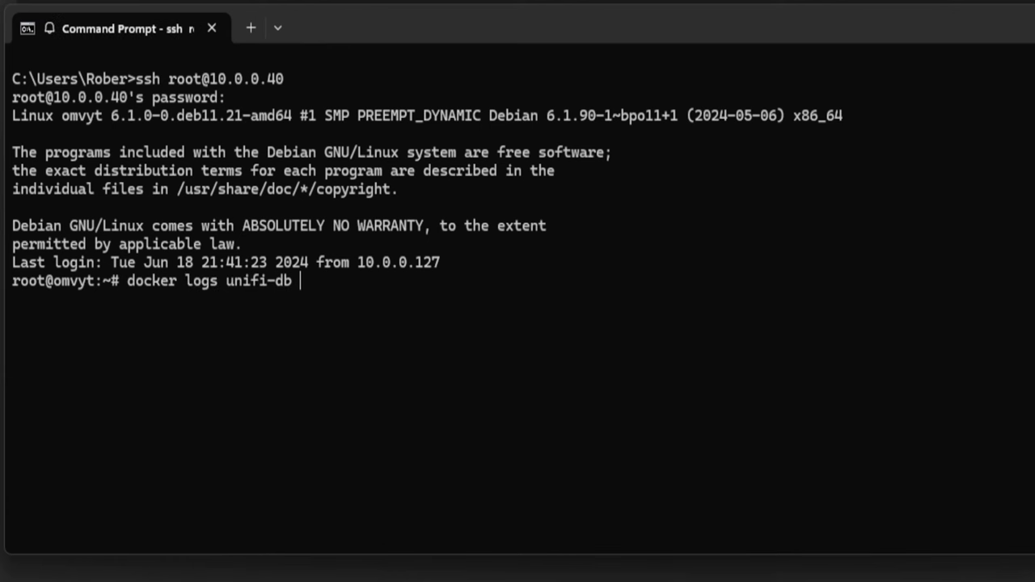
{"action": "key", "text": "Return"}
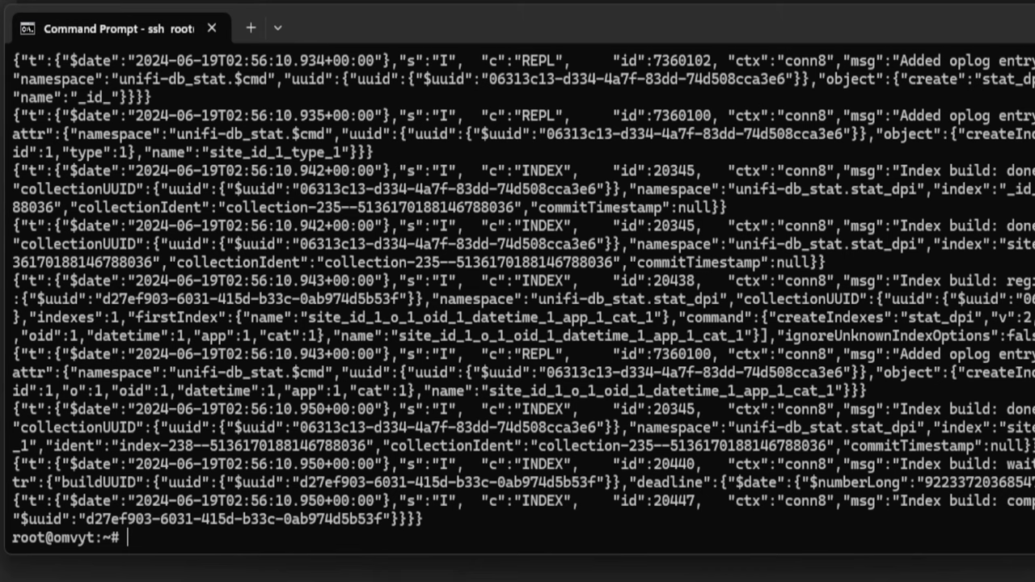
{"action": "key", "text": "Up"}
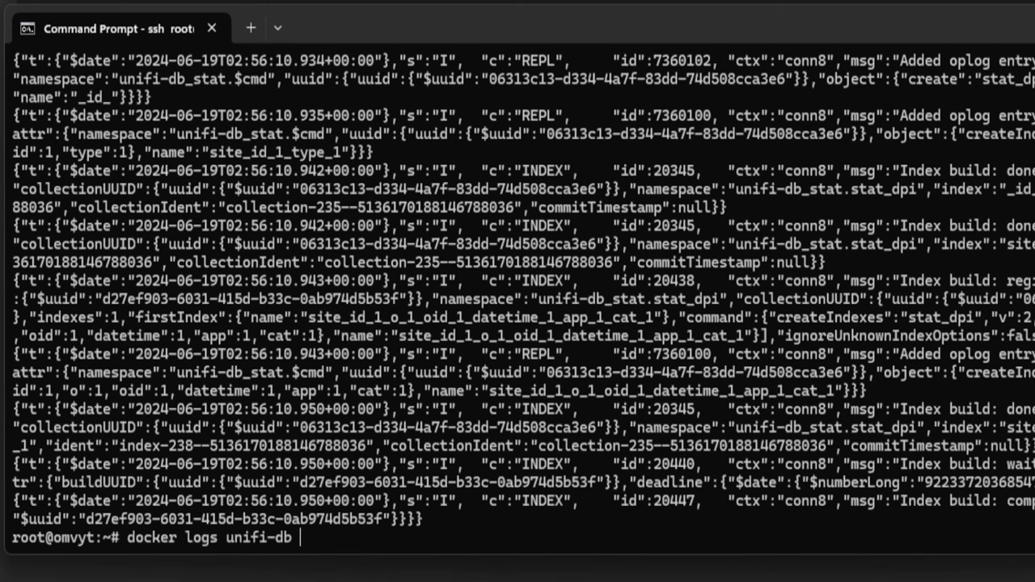
{"action": "key", "text": "BackSpace"}
{"action": "key", "text": "BackSpace"}
{"action": "type", "text": "ne"}
{"action": "key", "text": "Tab"}
{"action": "key", "text": "Return"}
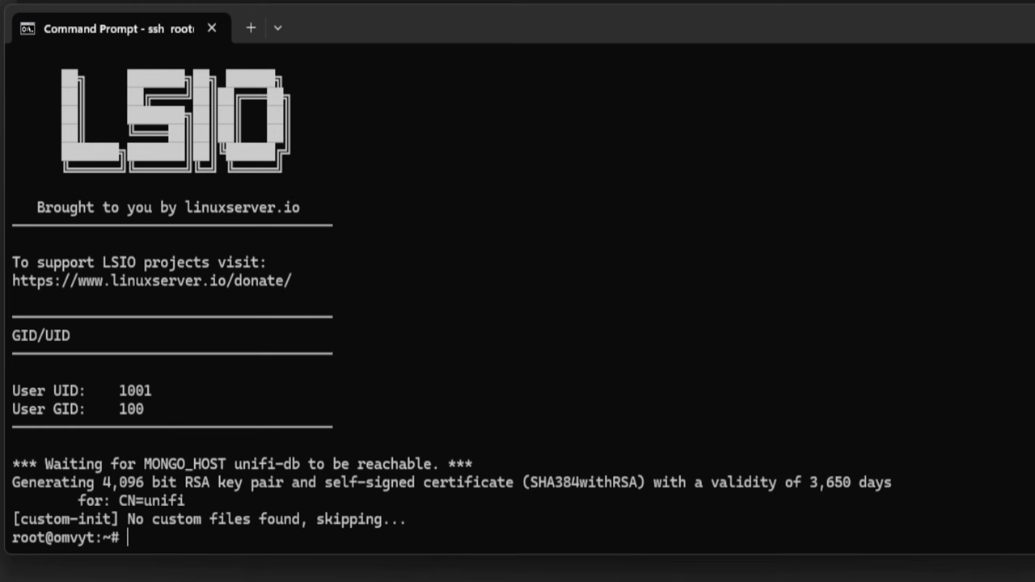
{"action": "key", "text": "Up"}
{"action": "key", "text": "Return"}
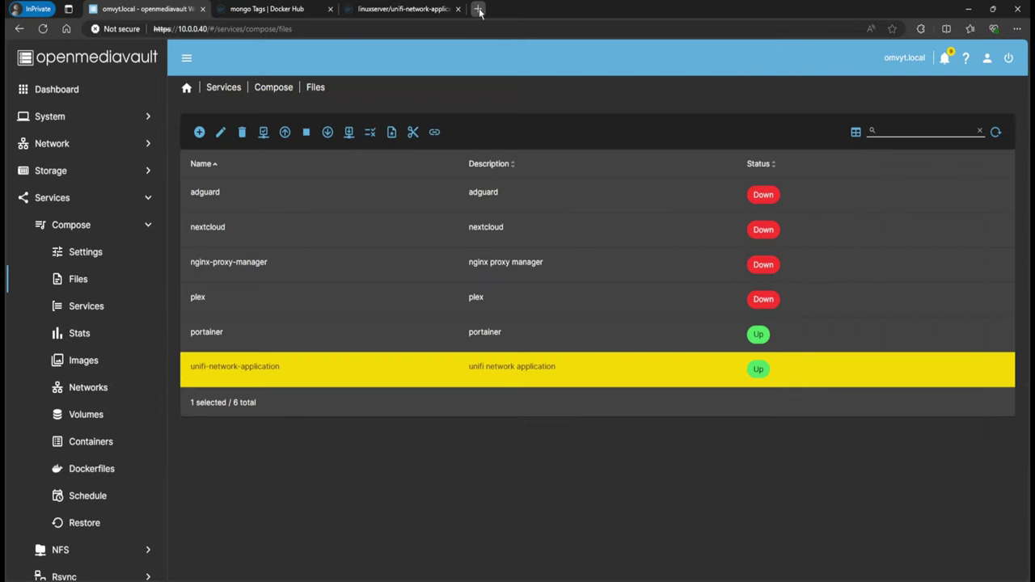
Step: Load 10.0.0.40:8443 in a new InPrivate tab, which answers Bad Request
{"action": "left_click", "coordinate": [478, 9]}
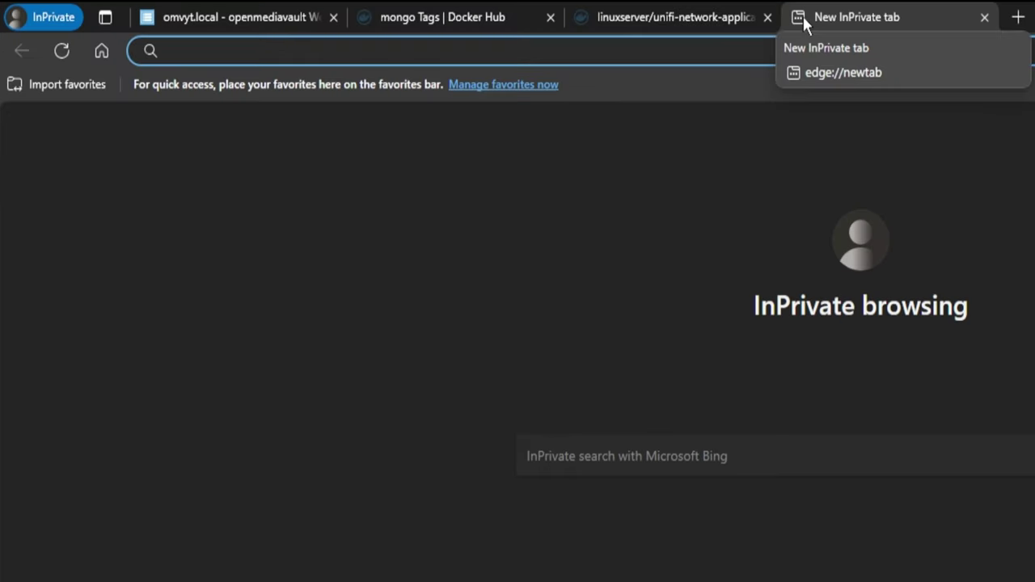
{"action": "type", "text": "10.0.0."}
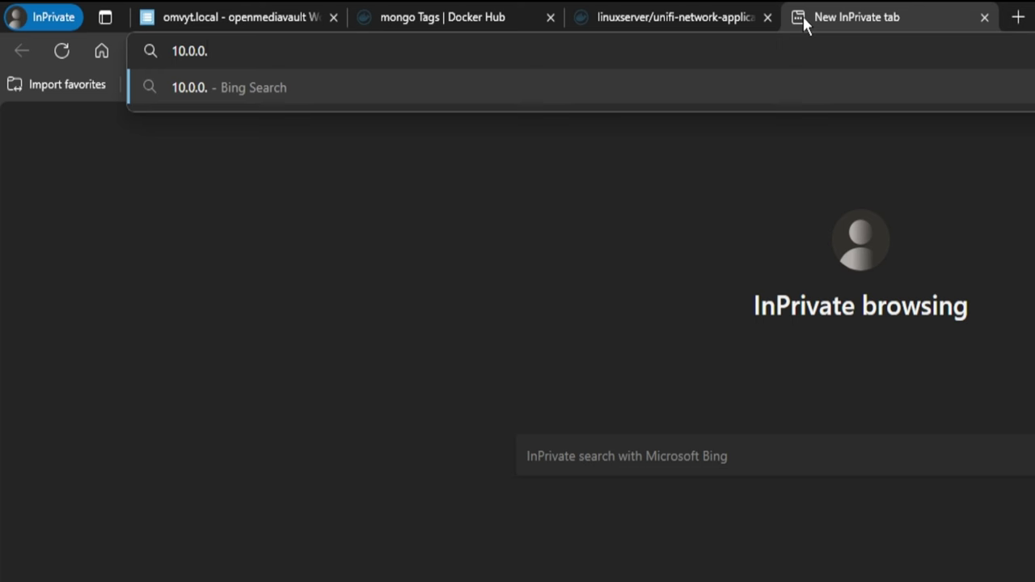
{"action": "type", "text": "40"}
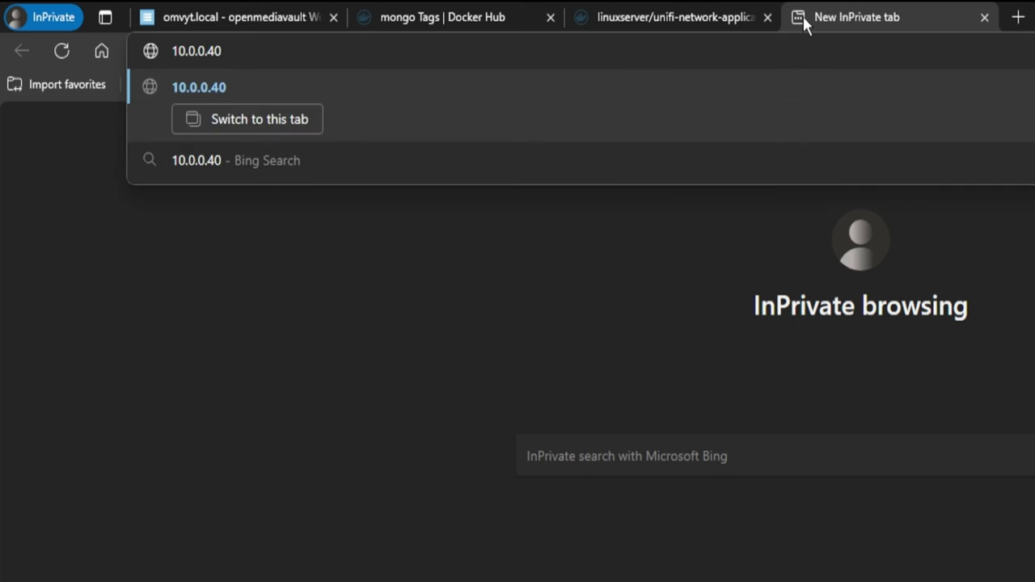
{"action": "type", "text": ":8443"}
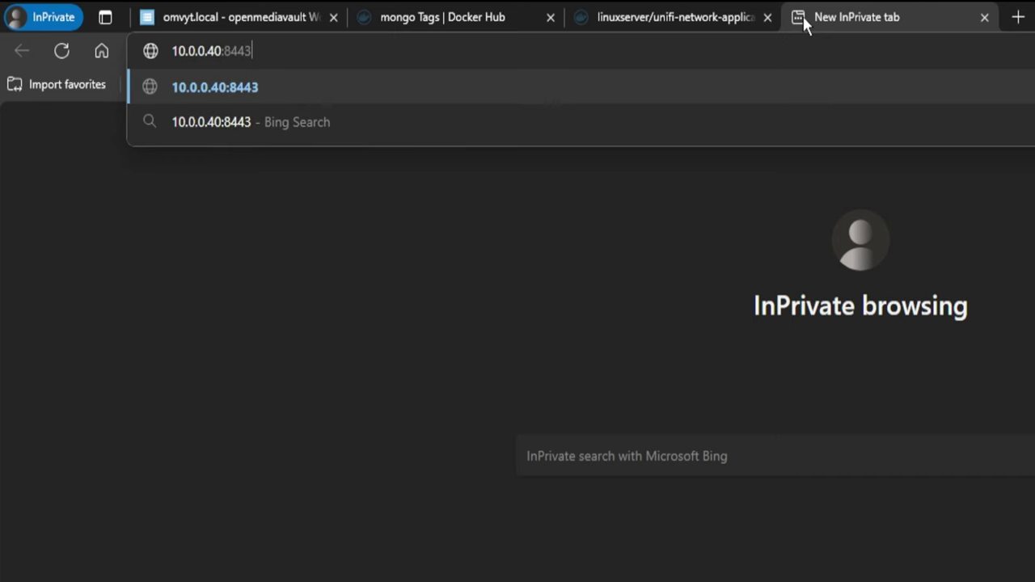
{"action": "key", "text": "Return"}
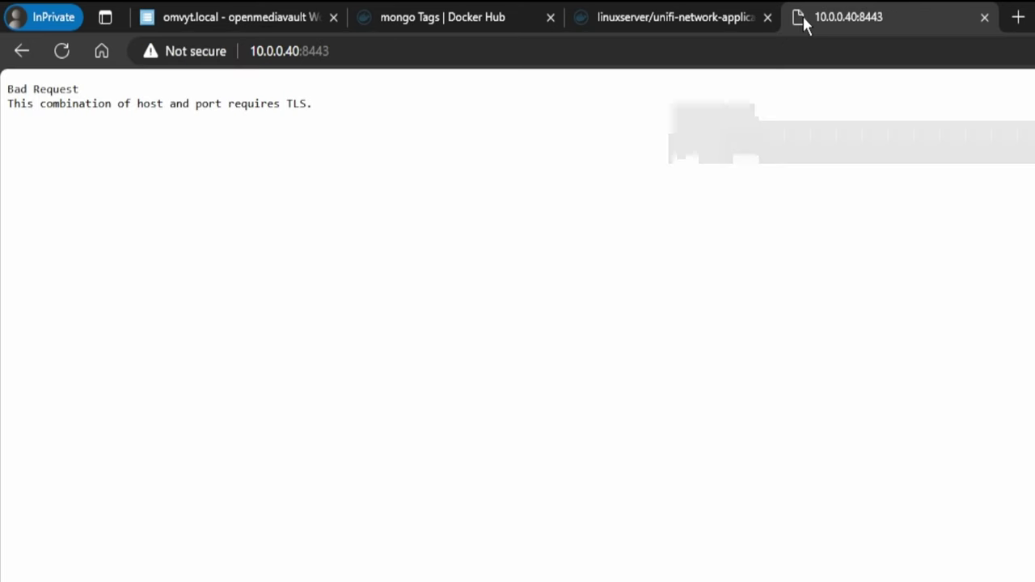
{"action": "left_click", "coordinate": [254, 52]}
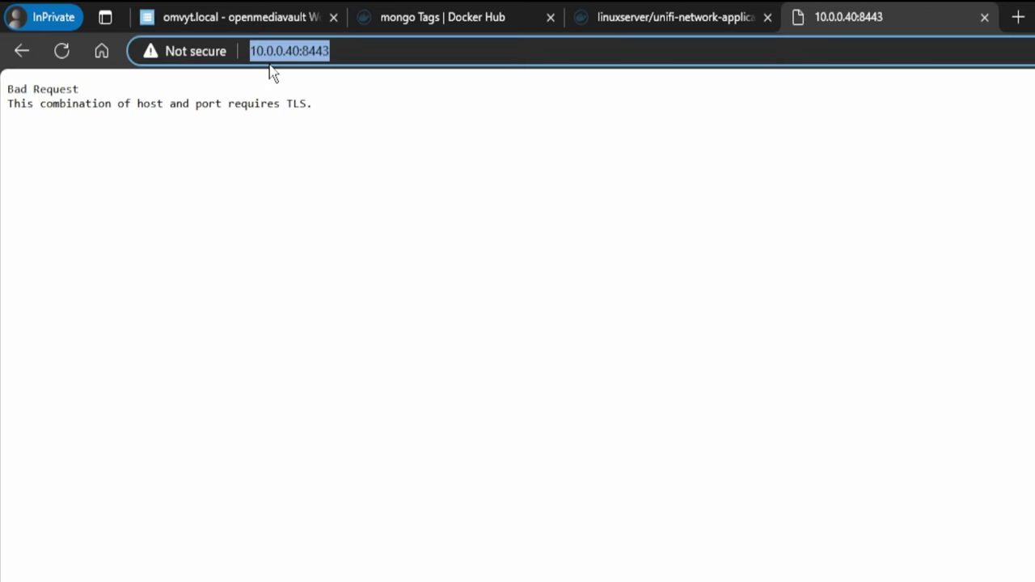
{"action": "key", "text": "Home"}
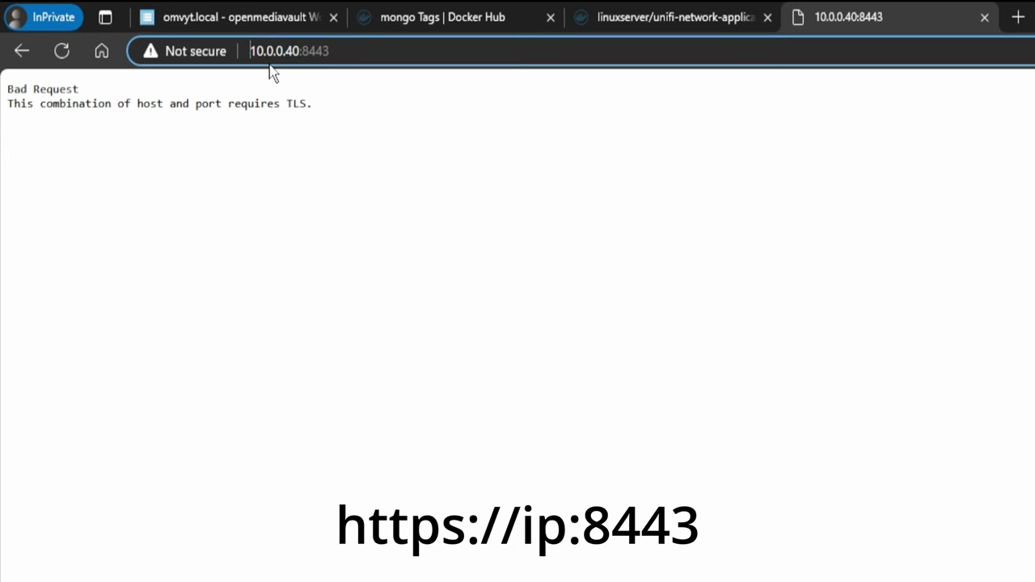
{"action": "type", "text": "https"}
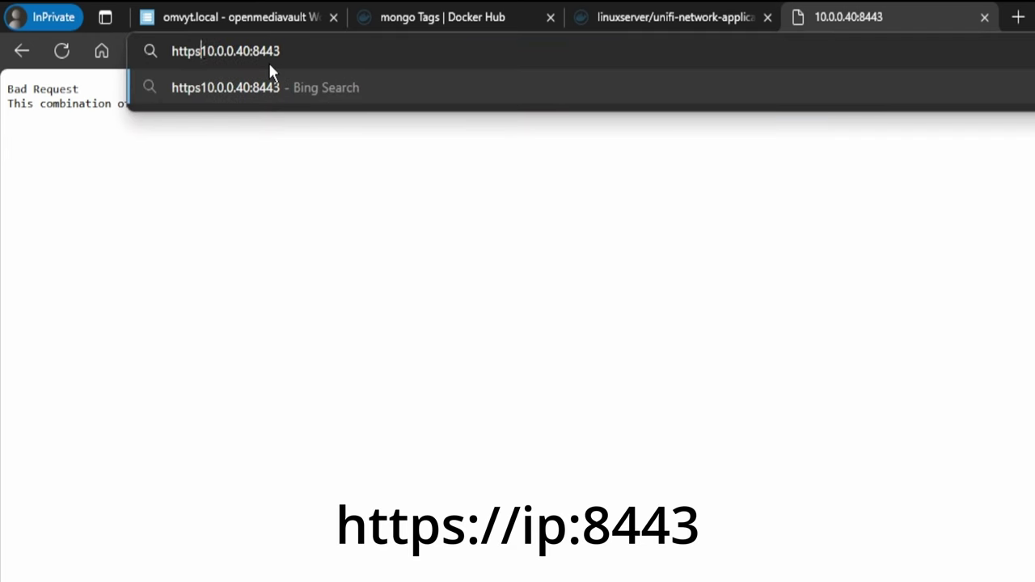
{"action": "type", "text": "://"}
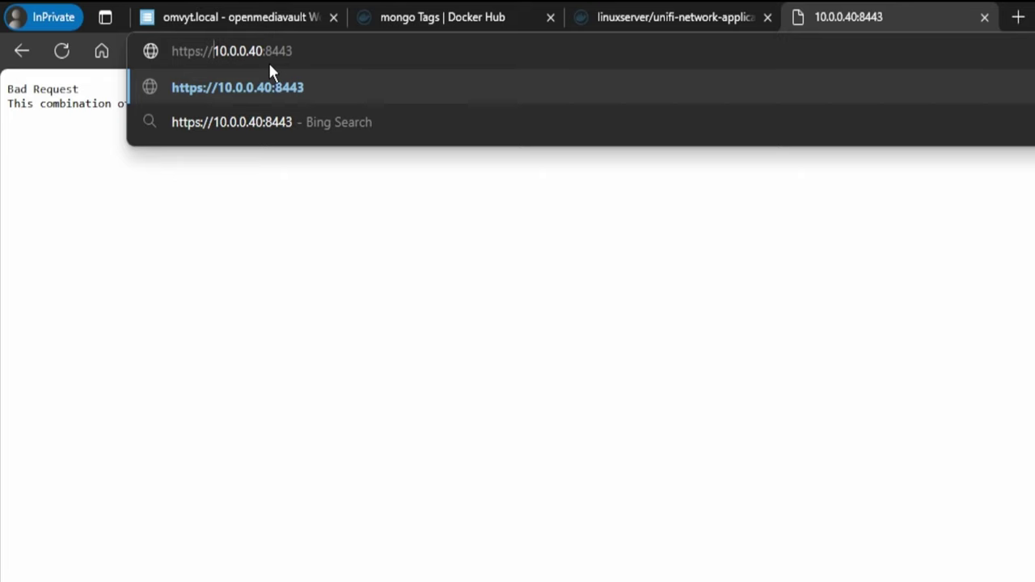
{"action": "key", "text": "Return"}
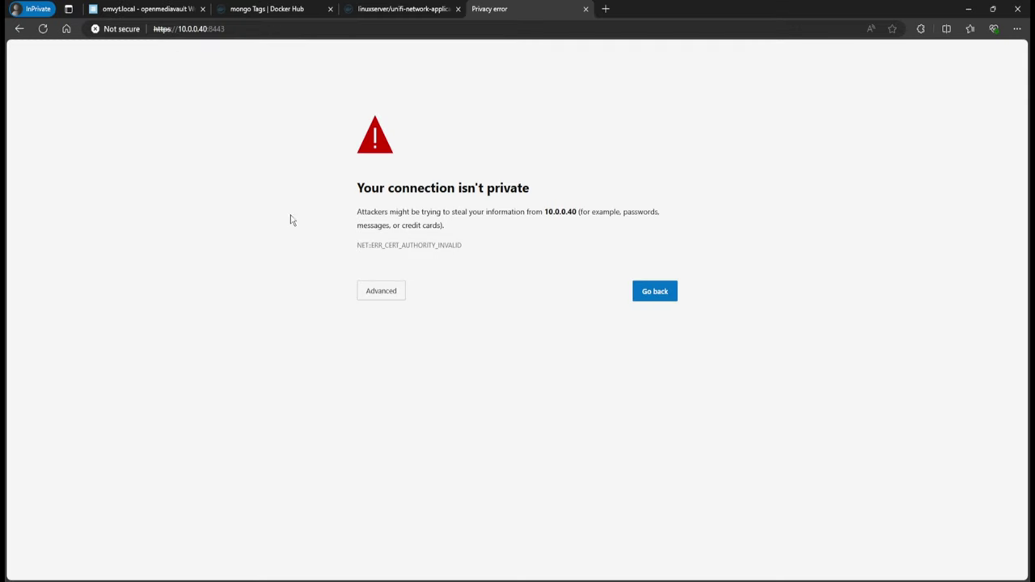
{"action": "left_click", "coordinate": [381, 293]}
{"action": "left_click", "coordinate": [396, 385]}
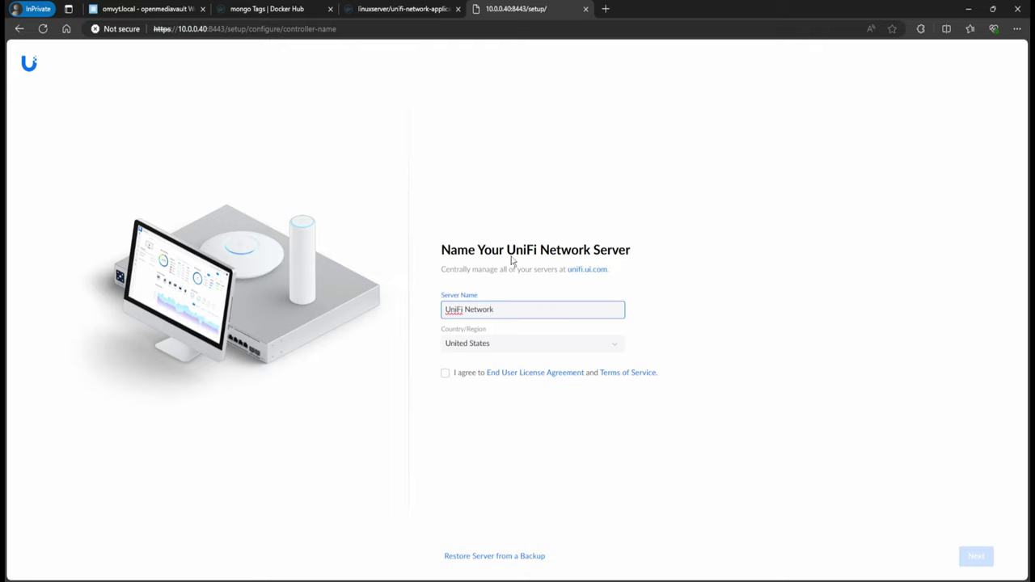
{"action": "left_click", "coordinate": [364, 9]}
{"action": "scroll", "coordinate": [362, 84], "scroll_direction": "up", "scroll_amount": 12}
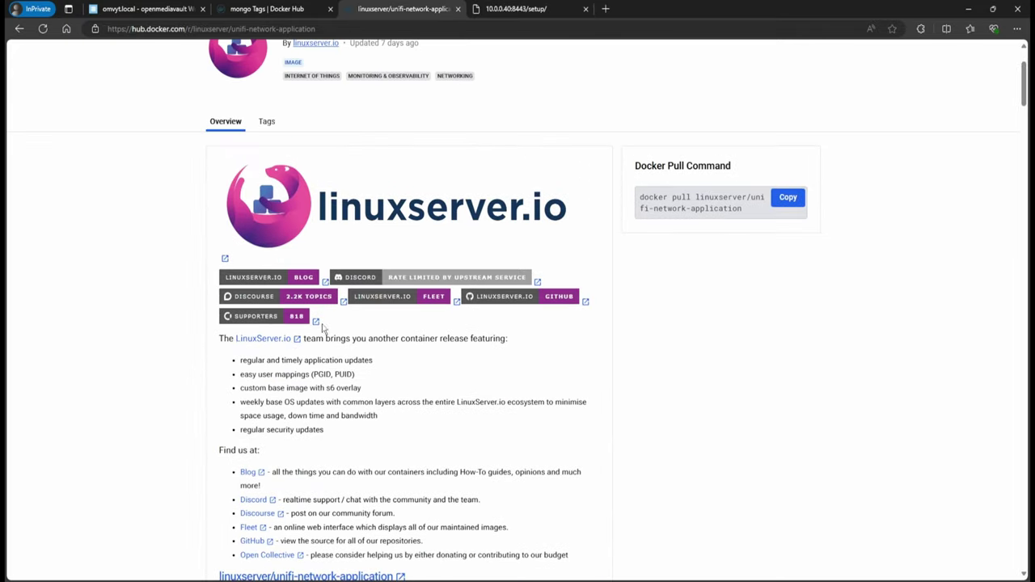
Step: Browse the unifi-network-application image's Tags list, where 8.2.93 is the newest tag
{"action": "left_click", "coordinate": [269, 123]}
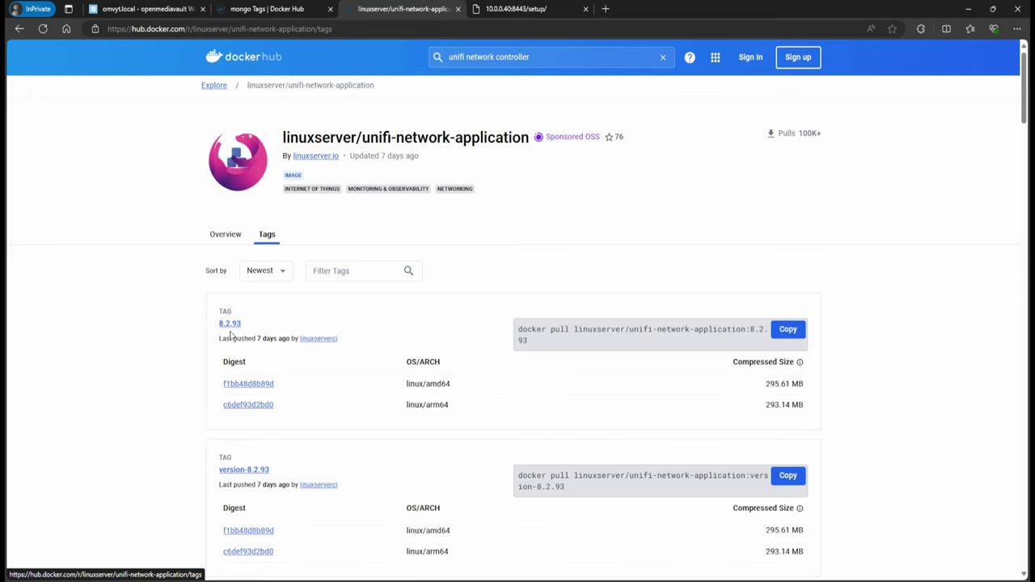
{"action": "scroll", "coordinate": [230, 335], "scroll_direction": "down", "scroll_amount": 2}
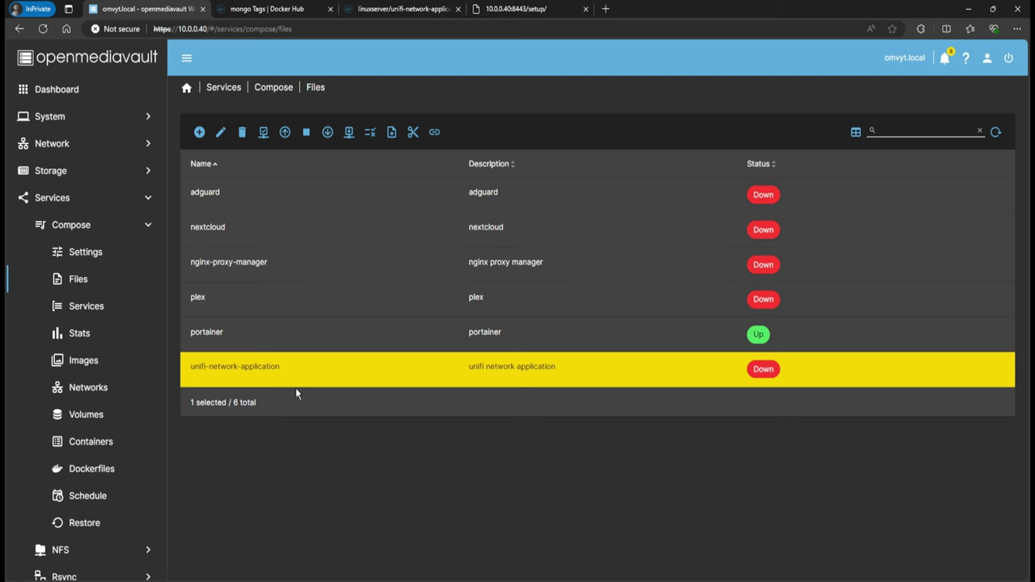
{"action": "left_click", "coordinate": [220, 132]}
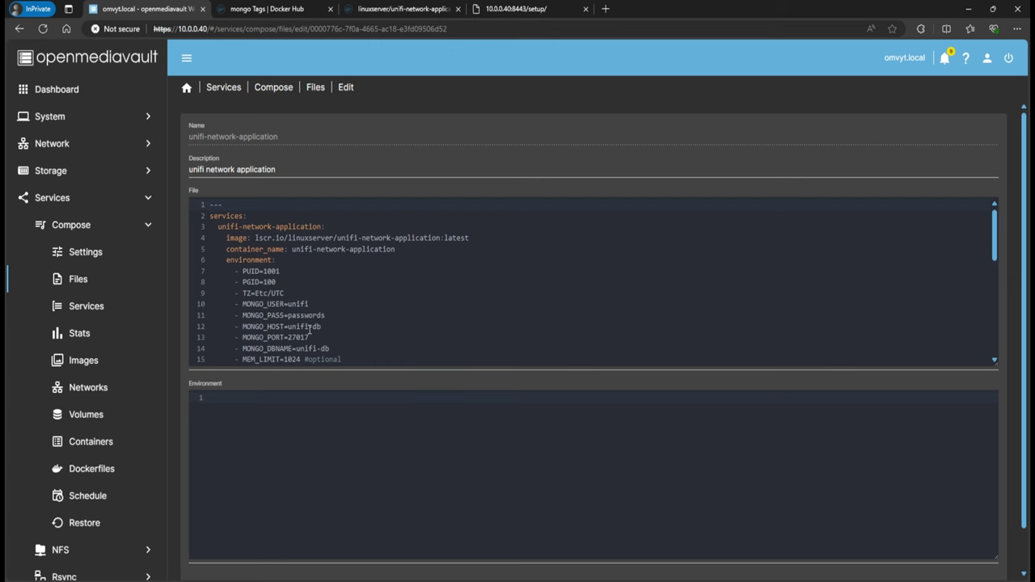
{"action": "left_click_drag", "start_coordinate": [287, 315], "coordinate": [337, 318]}
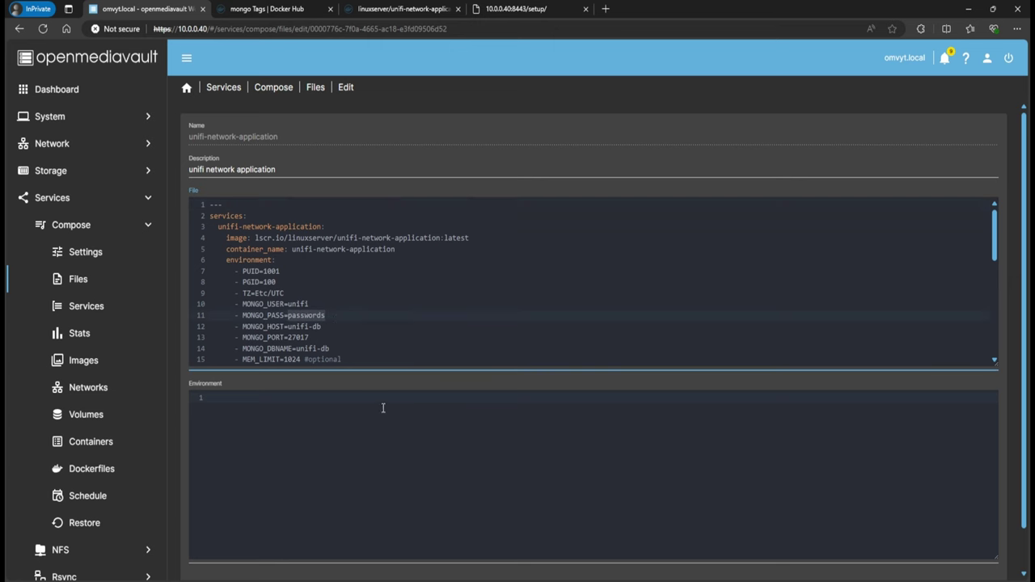
{"action": "left_click", "coordinate": [316, 87]}
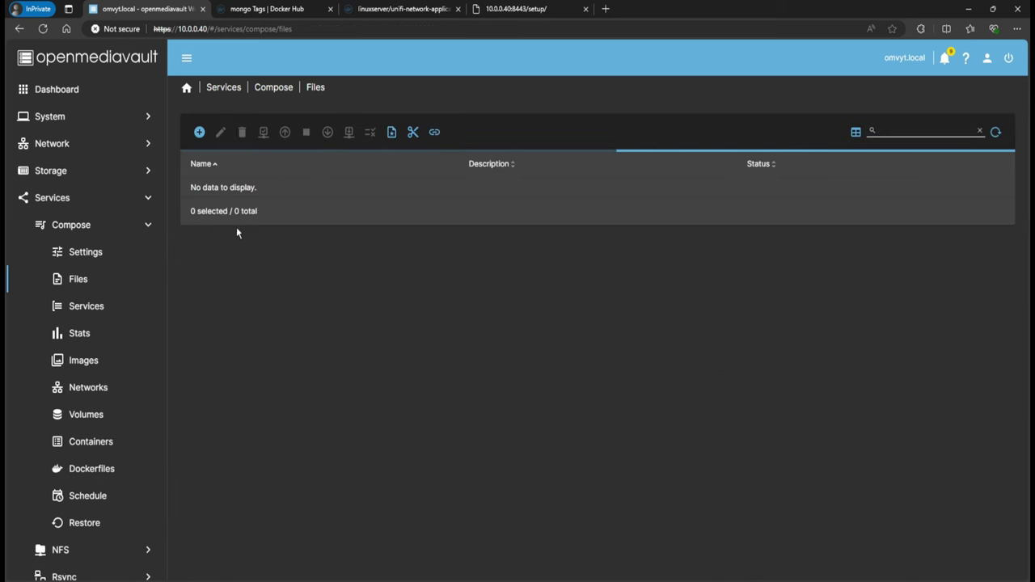
{"action": "key", "text": "alt+Tab"}
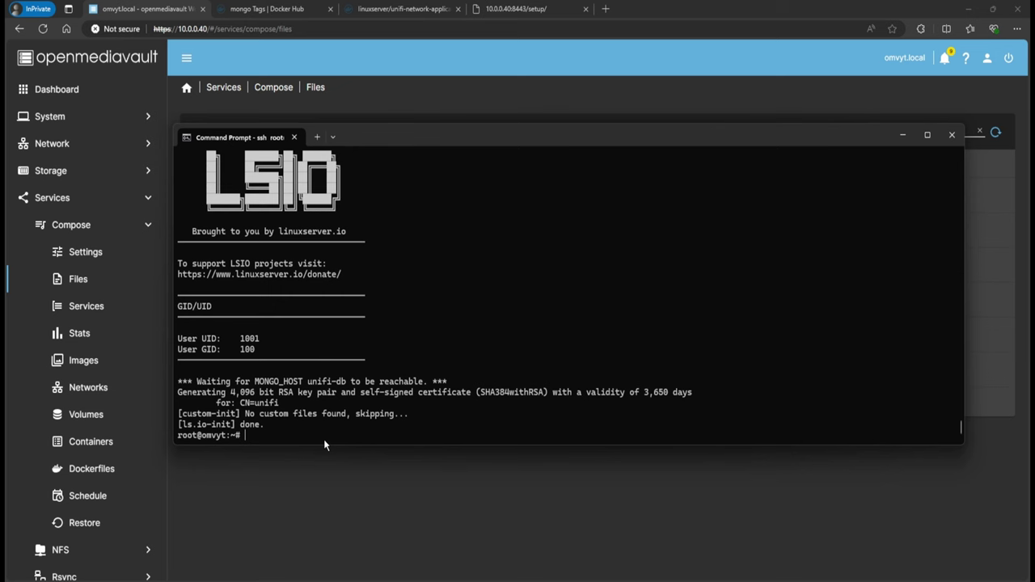
{"action": "type", "text": "cd /srv/d"}
{"action": "key", "text": "Tab"}
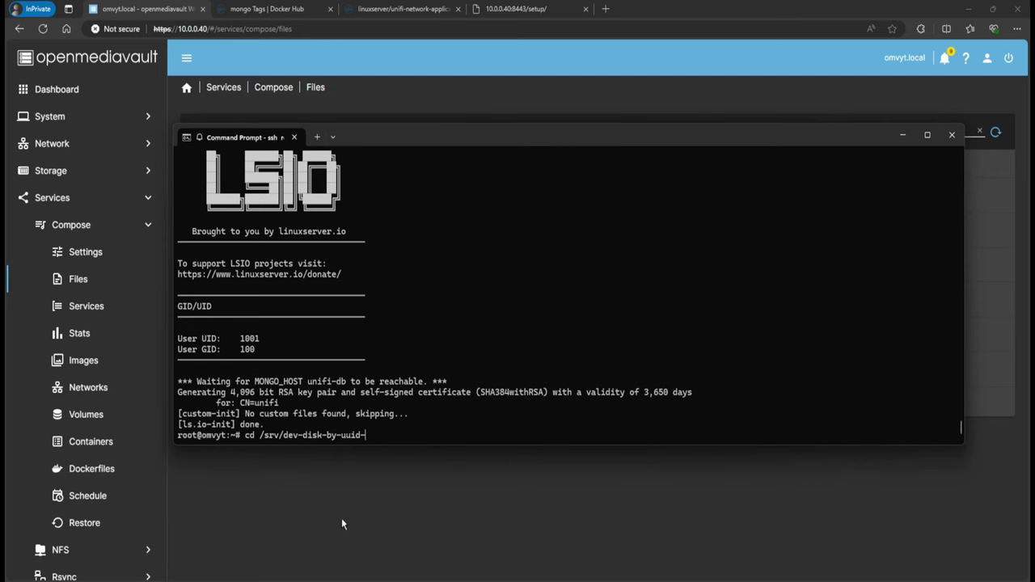
{"action": "left_click", "coordinate": [903, 134]}
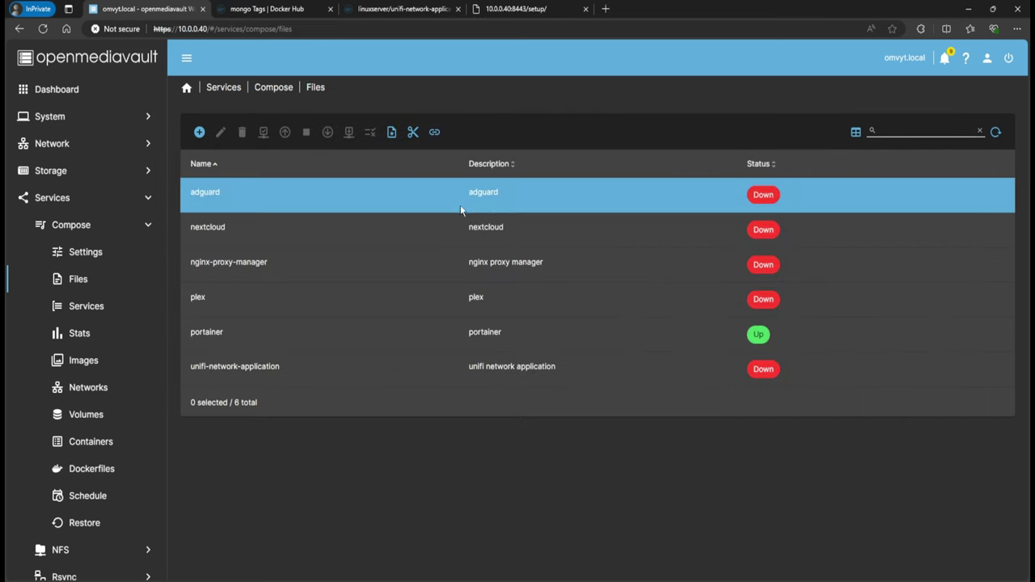
Step: Copy the appdata shared folder's absolute path from openmediavault's Storage > Shared Folders
{"action": "left_click", "coordinate": [48, 171]}
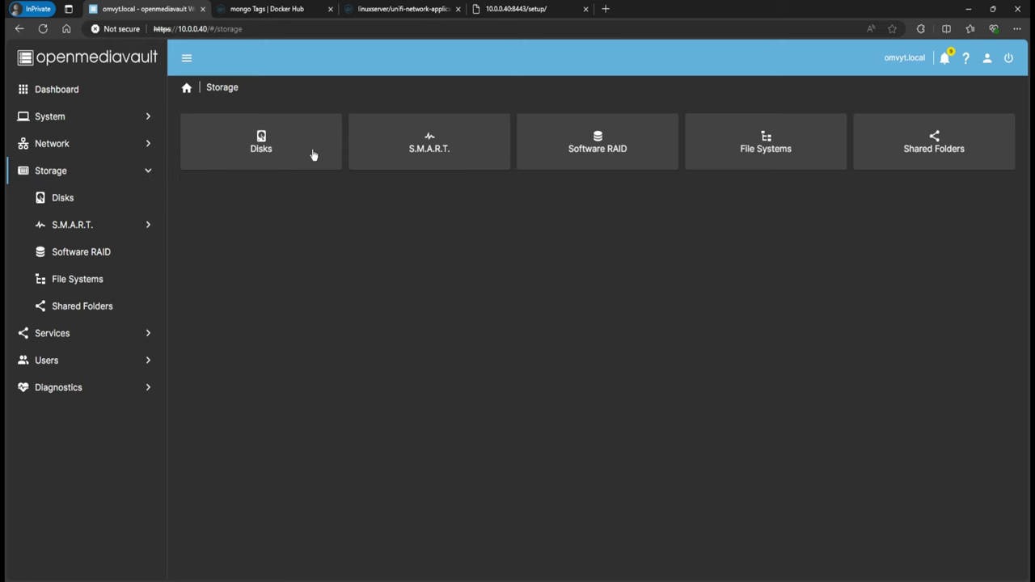
{"action": "left_click", "coordinate": [752, 149]}
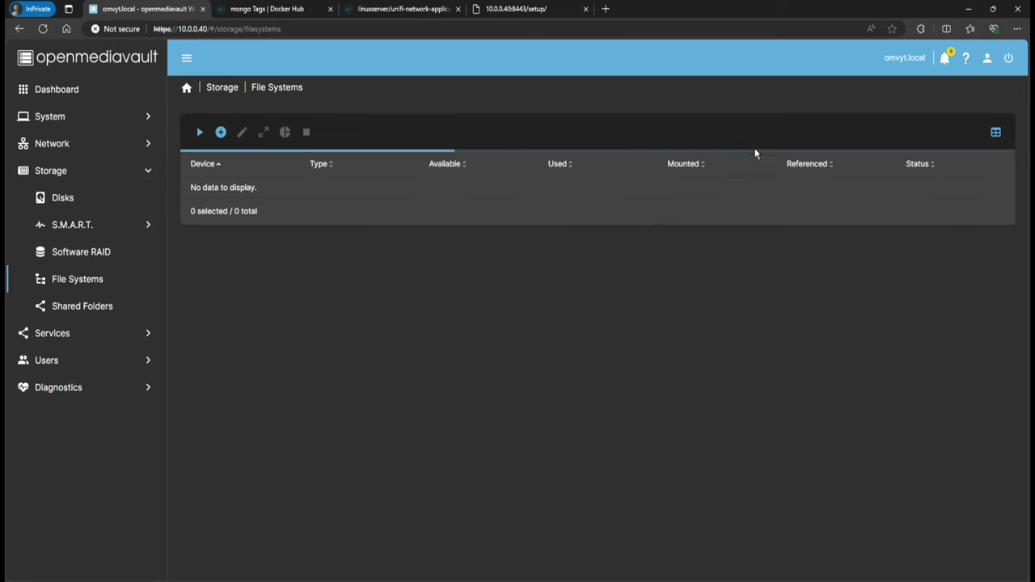
{"action": "left_click", "coordinate": [81, 306]}
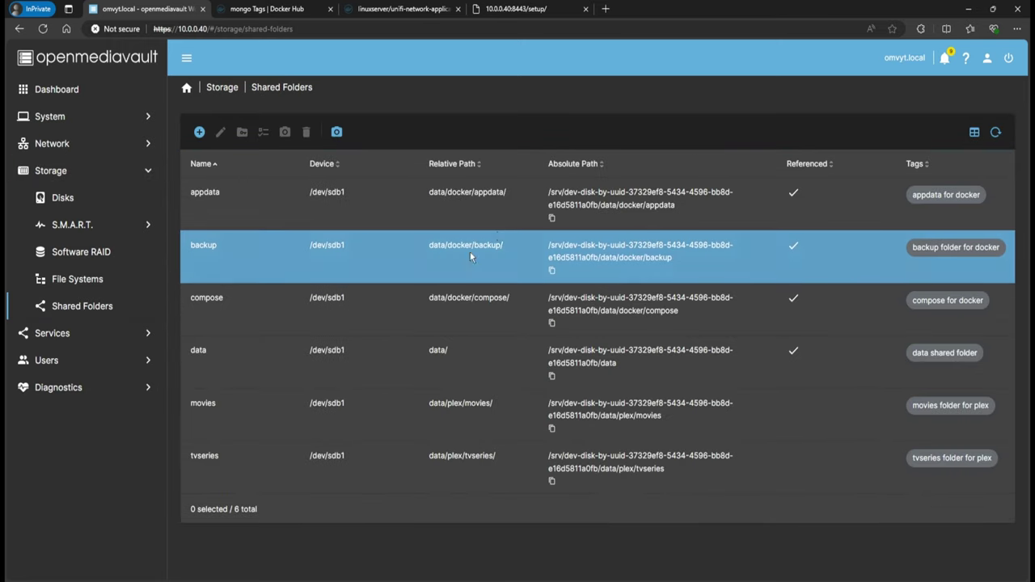
{"action": "left_click", "coordinate": [552, 218]}
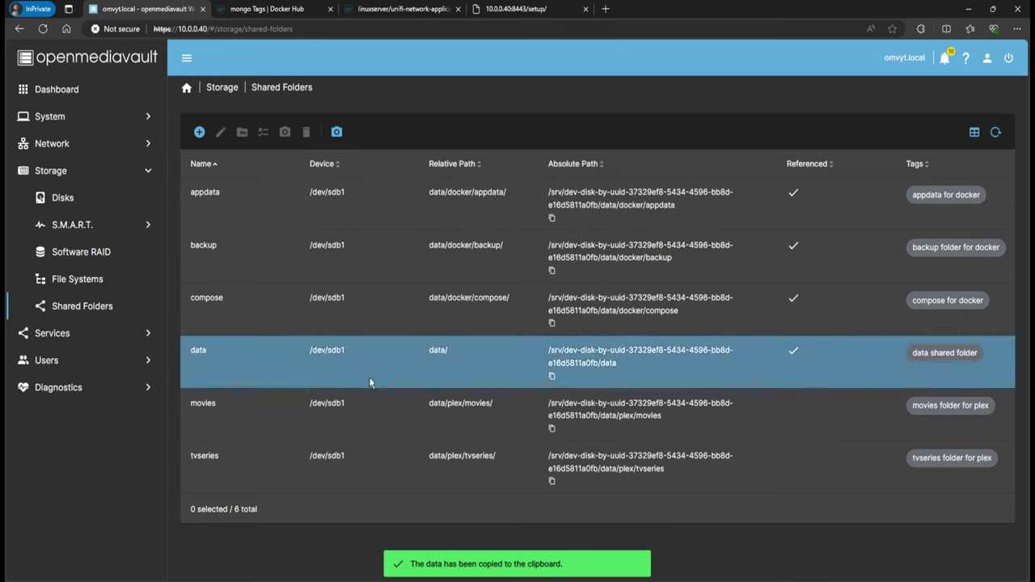
Step: In the SSH terminal, cd into the pasted appdata path and list it with ls -l
{"action": "mouse_move", "coordinate": [374, 579]}
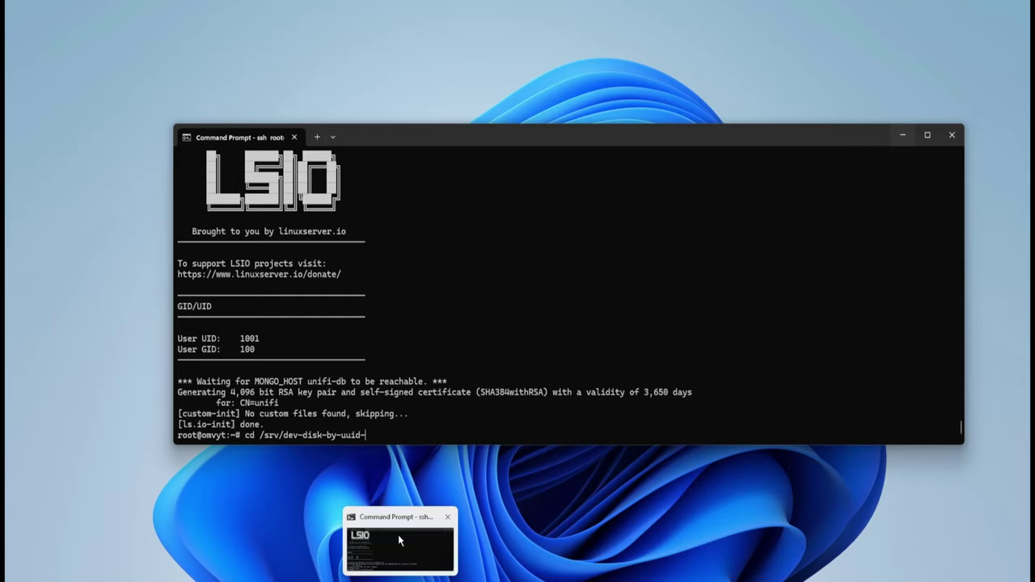
{"action": "left_click", "coordinate": [398, 535]}
{"action": "key", "text": "BackSpace"}
{"action": "key", "text": "BackSpace"}
{"action": "key", "text": "BackSpace"}
{"action": "key", "text": "BackSpace"}
{"action": "key", "text": "BackSpace"}
{"action": "key", "text": "BackSpace"}
{"action": "key", "text": "BackSpace"}
{"action": "key", "text": "BackSpace"}
{"action": "key", "text": "BackSpace"}
{"action": "key", "text": "BackSpace"}
{"action": "key", "text": "BackSpace"}
{"action": "key", "text": "BackSpace"}
{"action": "key", "text": "BackSpace"}
{"action": "key", "text": "BackSpace"}
{"action": "key", "text": "BackSpace"}
{"action": "key", "text": "BackSpace"}
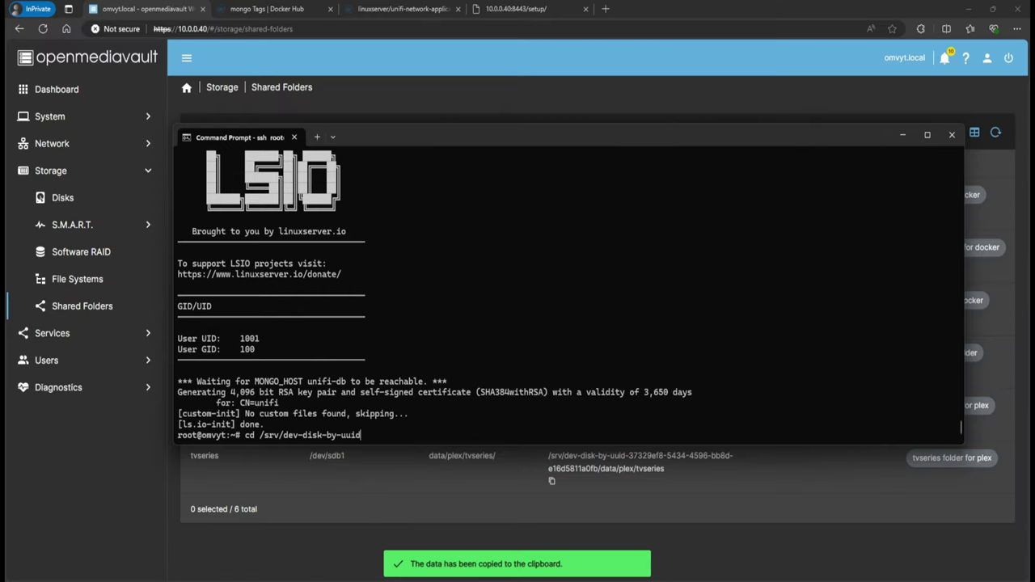
{"action": "key", "text": "BackSpace"}
{"action": "key", "text": "BackSpace"}
{"action": "key", "text": "BackSpace"}
{"action": "key", "text": "BackSpace"}
{"action": "key", "text": "BackSpace"}
{"action": "key", "text": "BackSpace"}
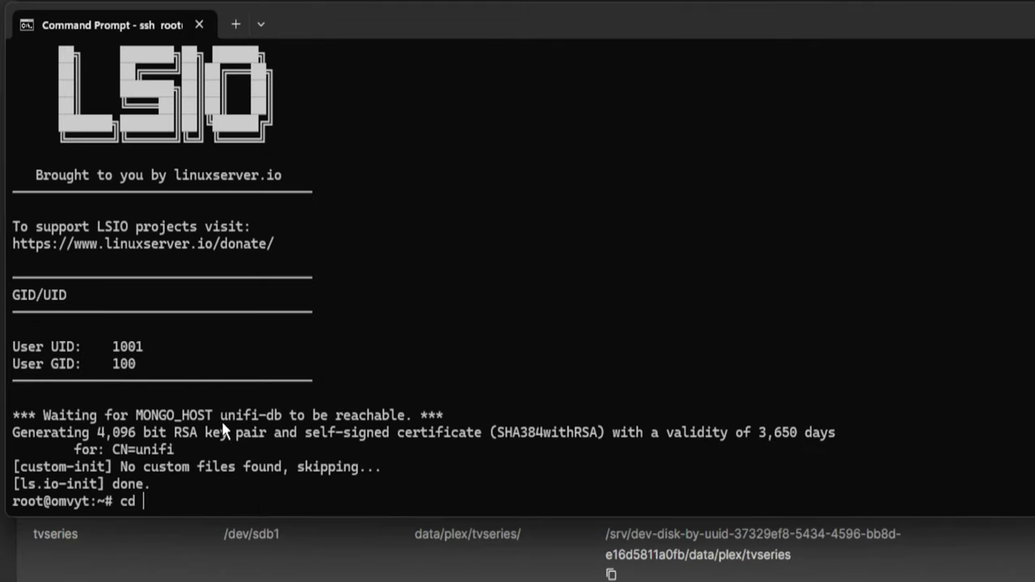
{"action": "key", "text": "ctrl+v"}
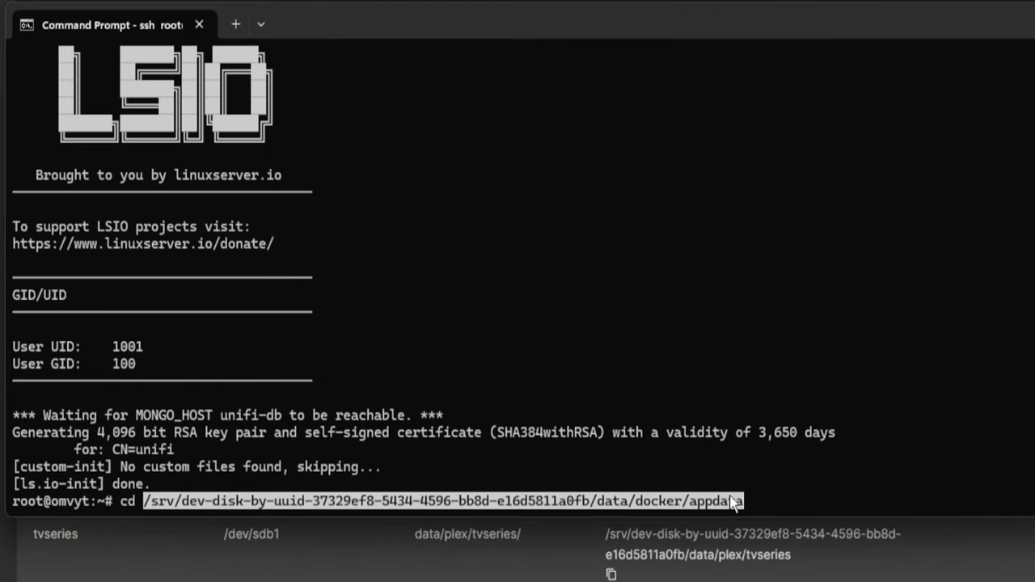
{"action": "key", "text": "Return"}
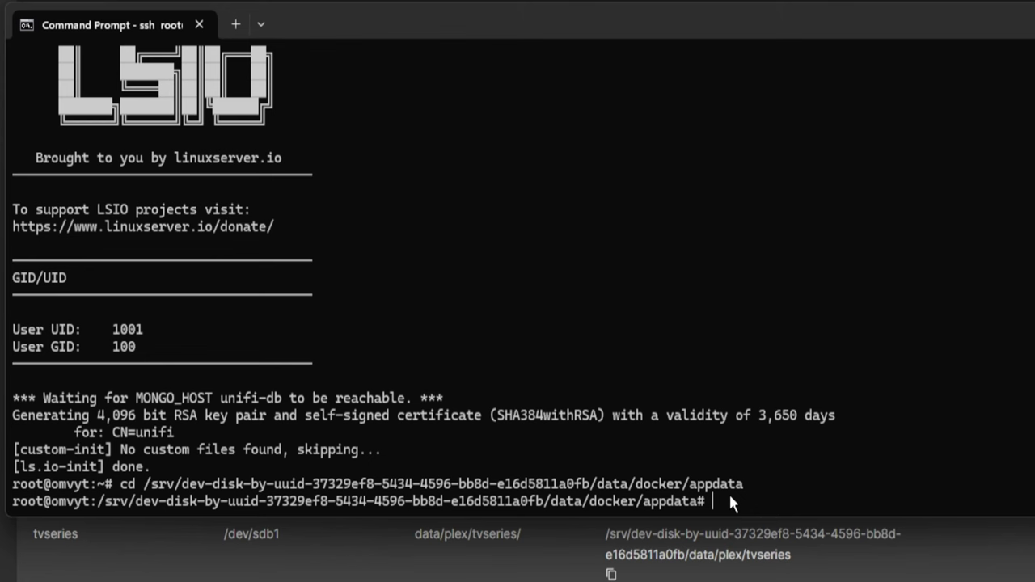
{"action": "type", "text": "ls -l"}
{"action": "key", "text": "Return"}
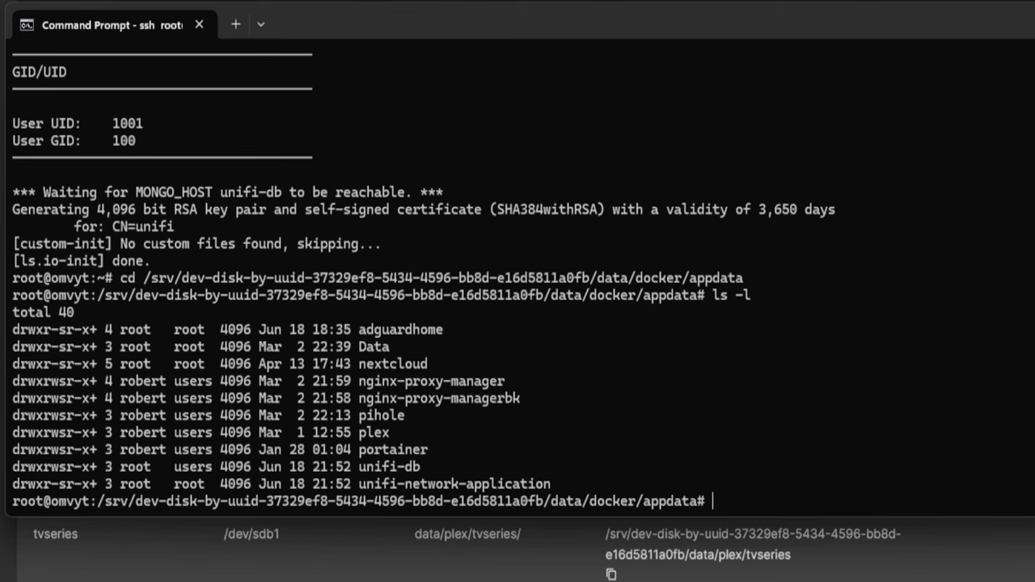
Step: Delete the unifi-network-application appdata folder with rm -r and confirm it is gone
{"action": "type", "text": "rm -r unifi-ne"}
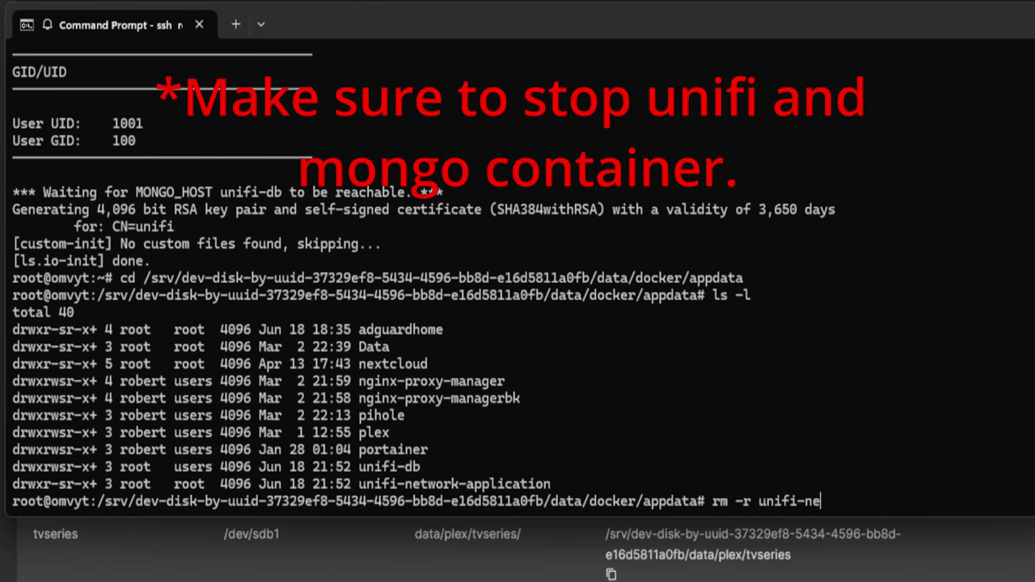
{"action": "key", "text": "Tab"}
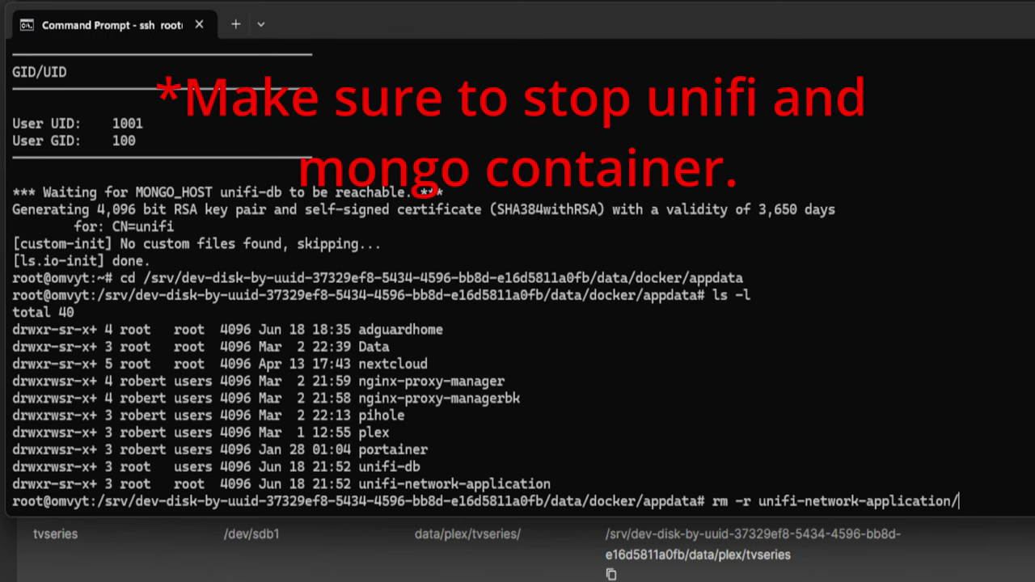
{"action": "key", "text": "Return"}
{"action": "type", "text": "l"}
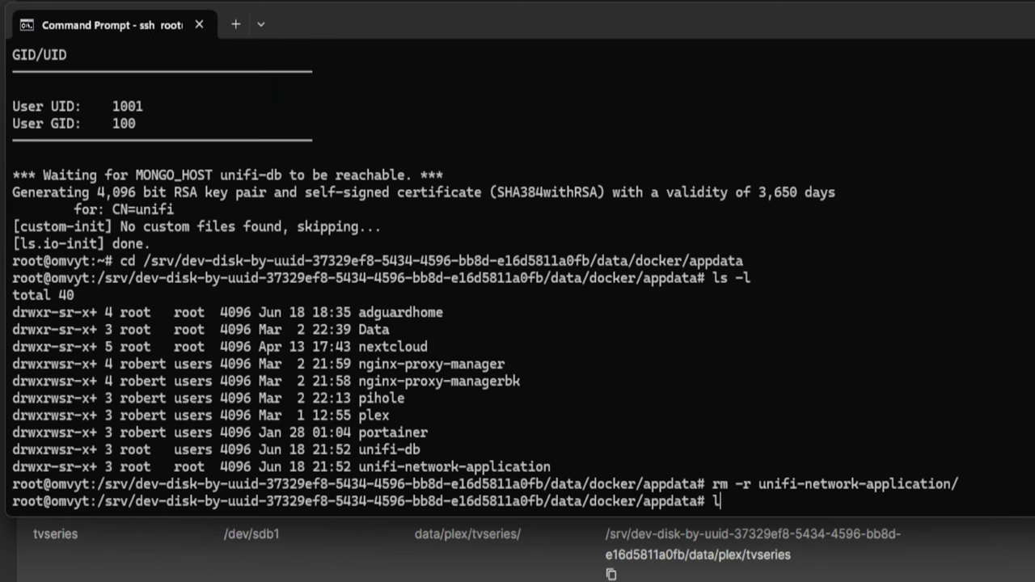
{"action": "type", "text": "s -l"}
{"action": "key", "text": "Return"}
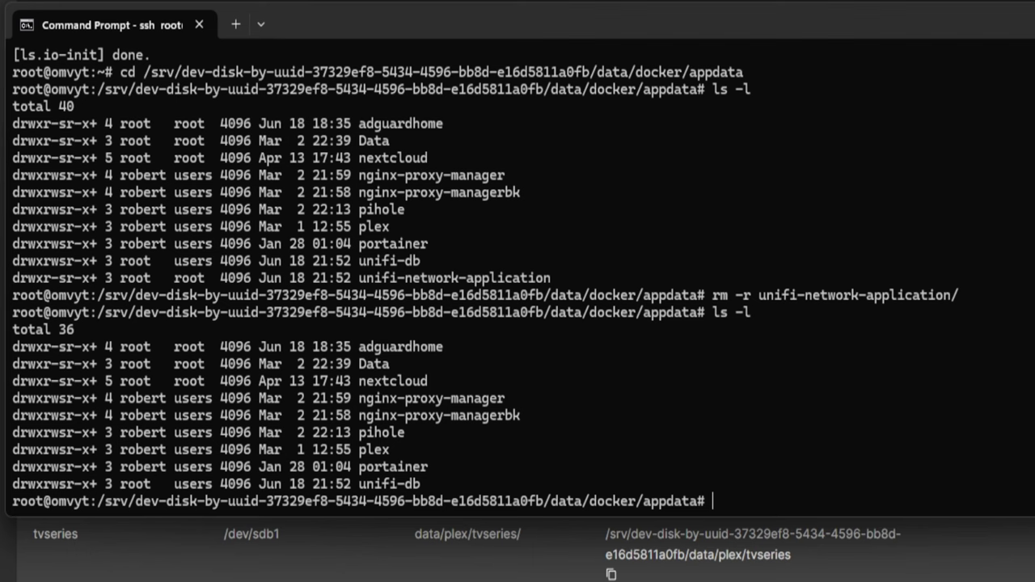
Step: Inside unifi-db, delete the old data/ folder so only init-mongo.js remains
{"action": "type", "text": "cd uni"}
{"action": "key", "text": "Tab"}
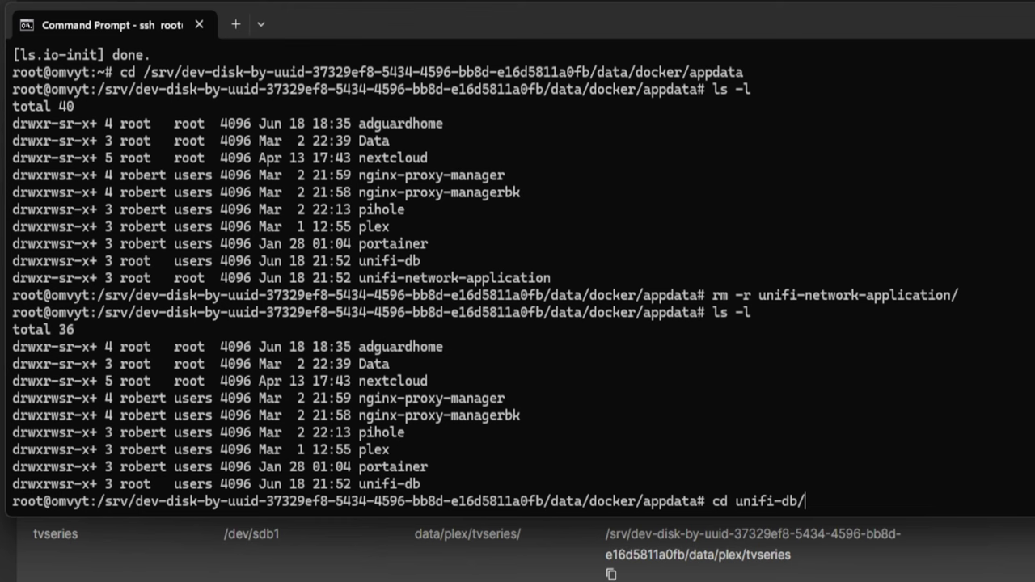
{"action": "key", "text": "Return"}
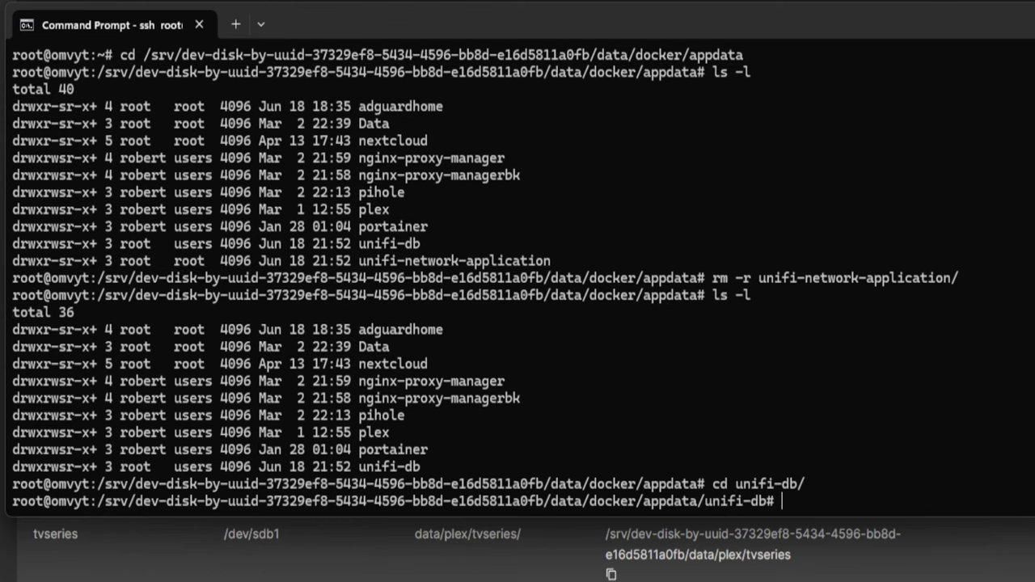
{"action": "type", "text": "ls -l"}
{"action": "key", "text": "Return"}
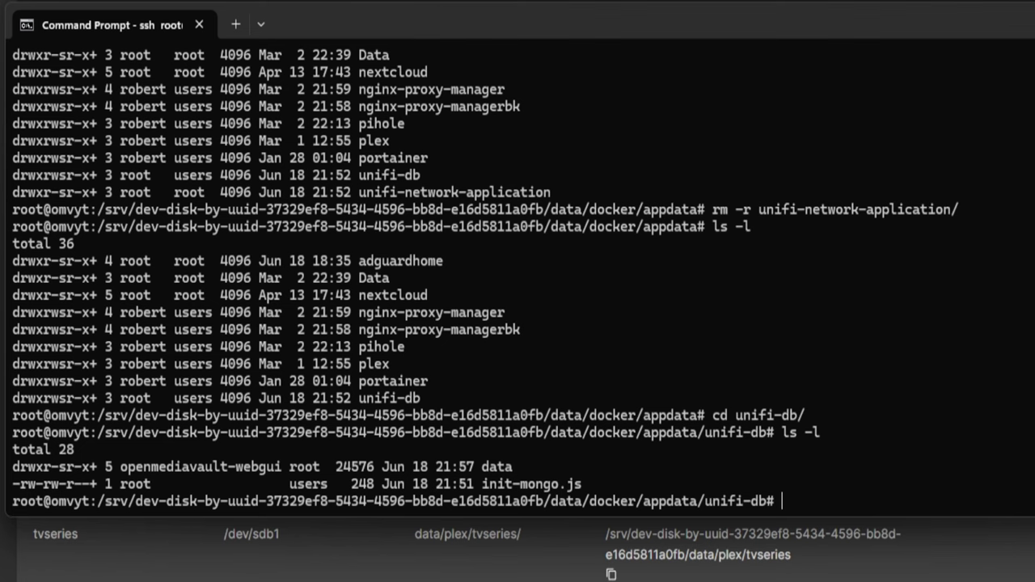
{"action": "type", "text": "rm -r data/"}
{"action": "key", "text": "Return"}
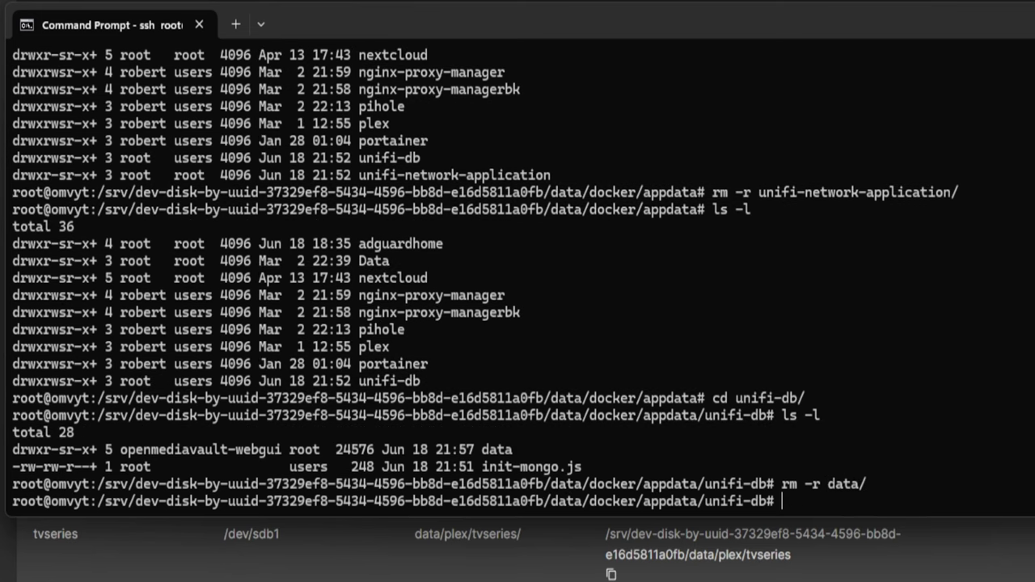
{"action": "type", "text": "ls -l"}
{"action": "key", "text": "Return"}
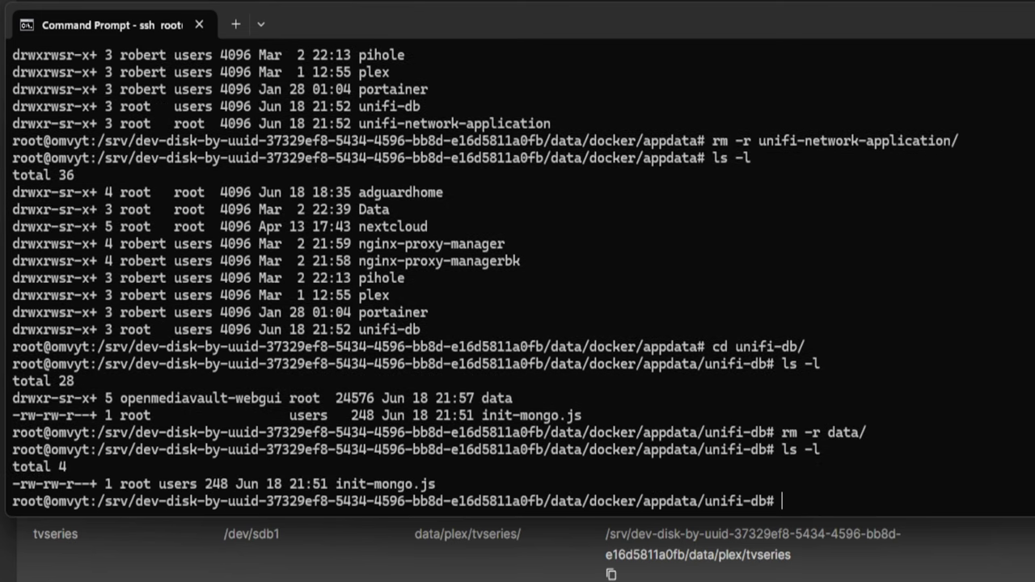
Step: Review init-mongo.js in vi and quit with :q without changes
{"action": "type", "text": "vi i"}
{"action": "key", "text": "Tab"}
{"action": "key", "text": "Return"}
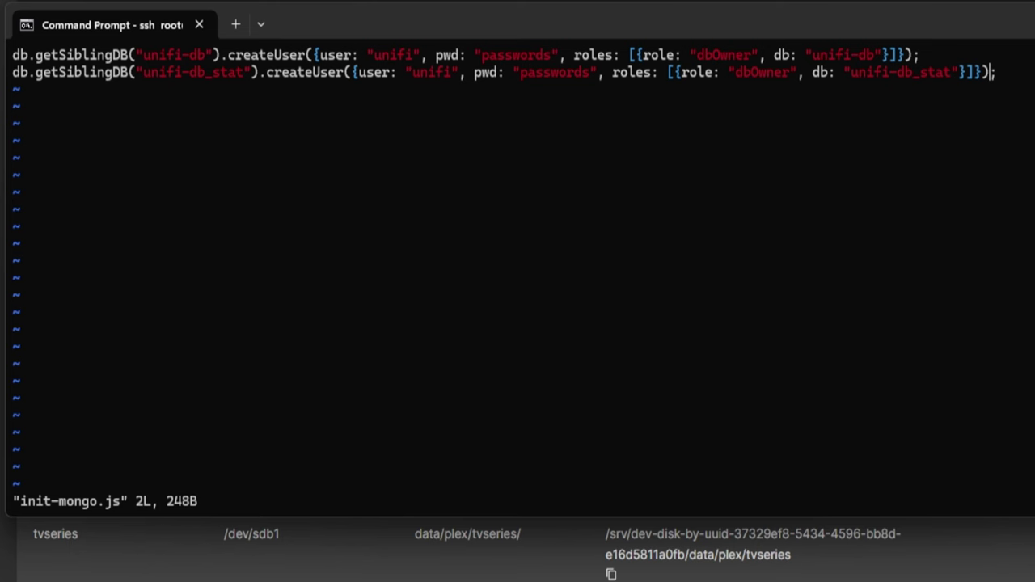
{"action": "type", "text": ":q"}
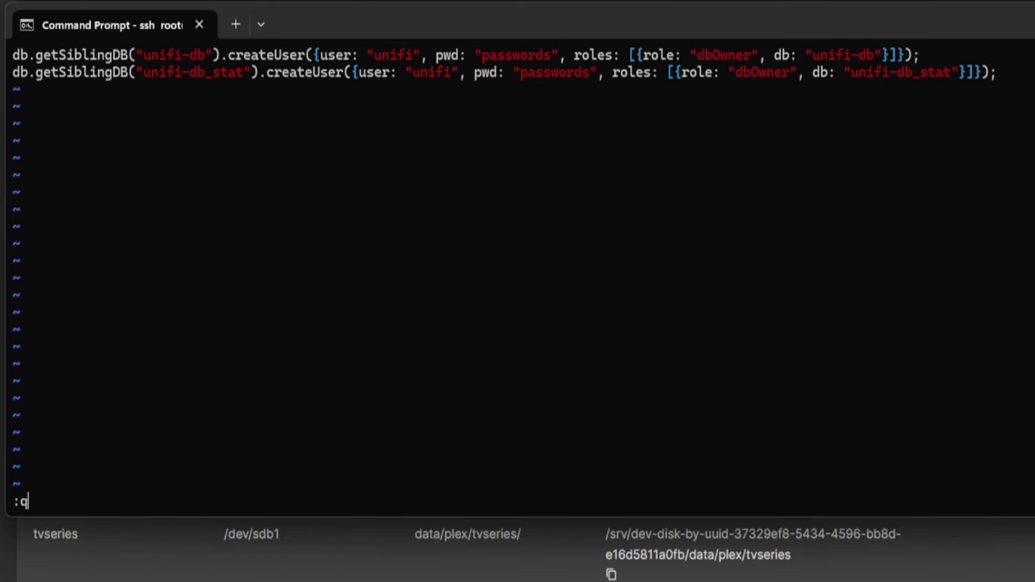
{"action": "key", "text": "Return"}
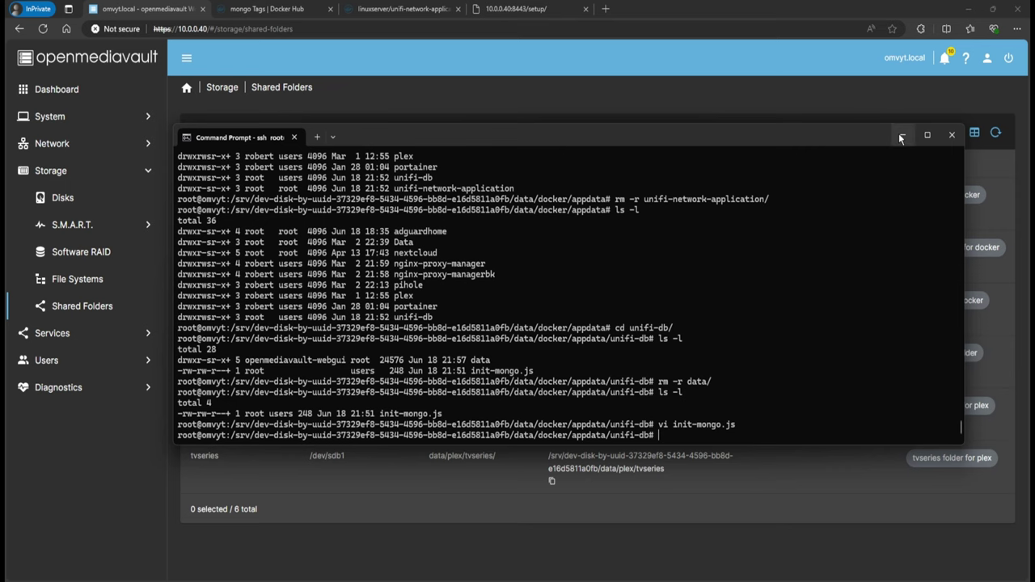
Step: Bring the unifi-network-application stack Up again from openmediavault's Compose Files and close the output
{"action": "left_click", "coordinate": [900, 137]}
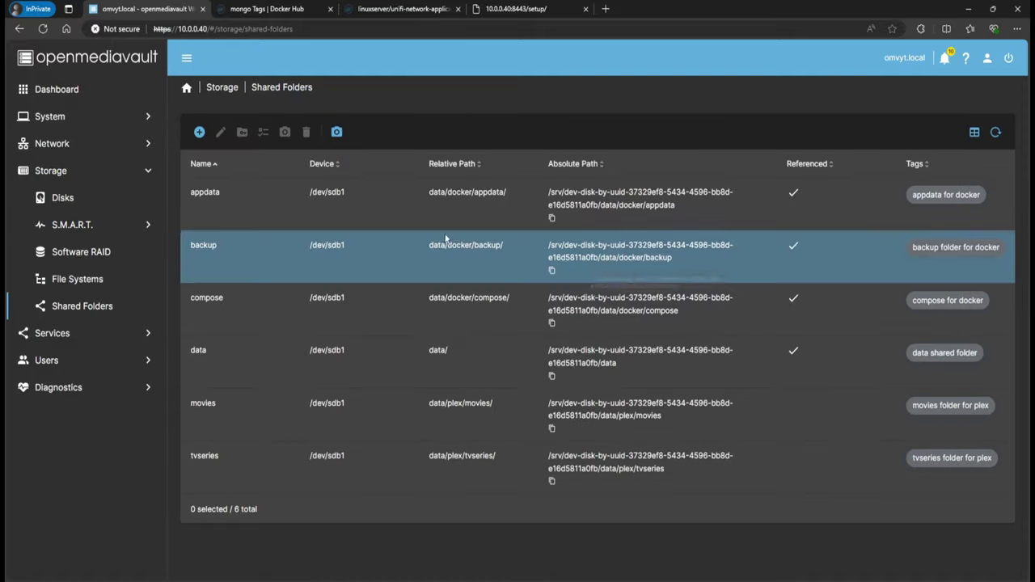
{"action": "left_click", "coordinate": [61, 333]}
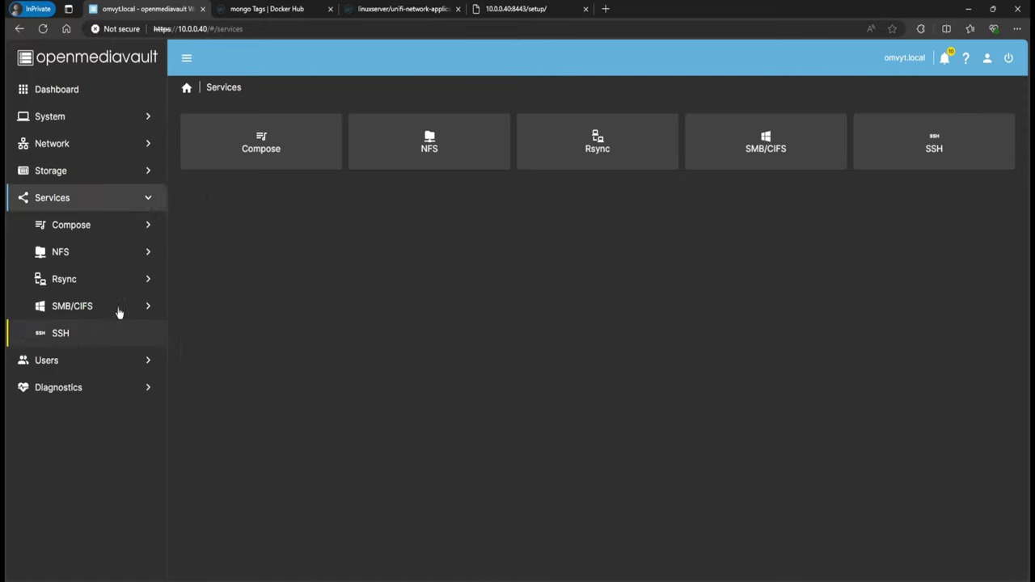
{"action": "left_click", "coordinate": [286, 150]}
{"action": "left_click", "coordinate": [338, 156]}
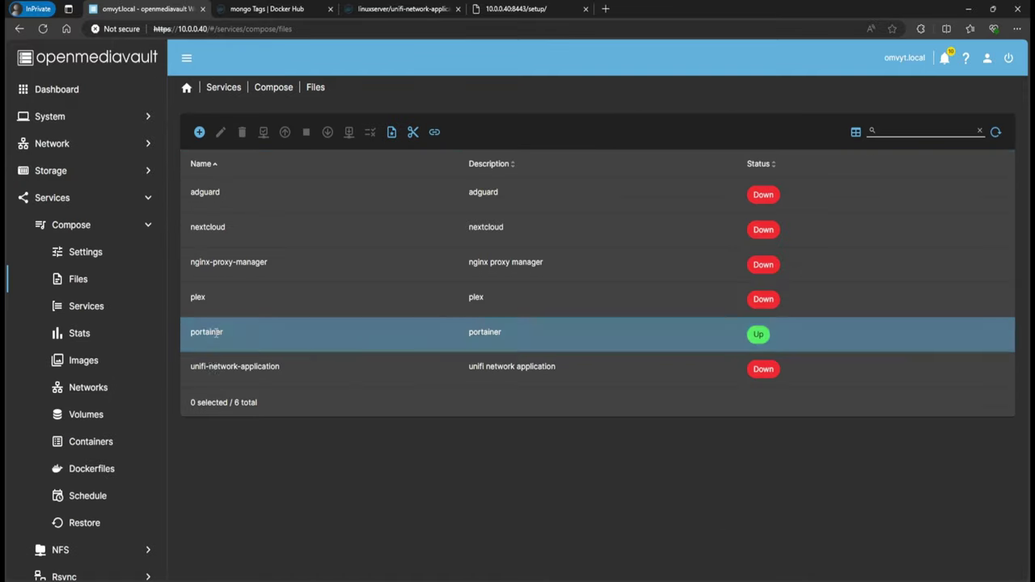
{"action": "left_click", "coordinate": [217, 368]}
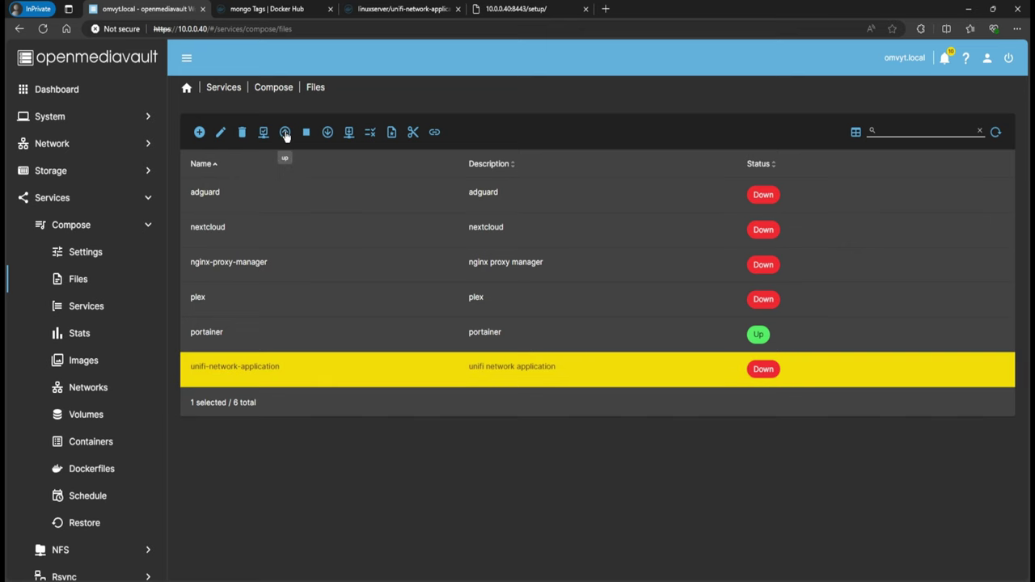
{"action": "left_click", "coordinate": [285, 133]}
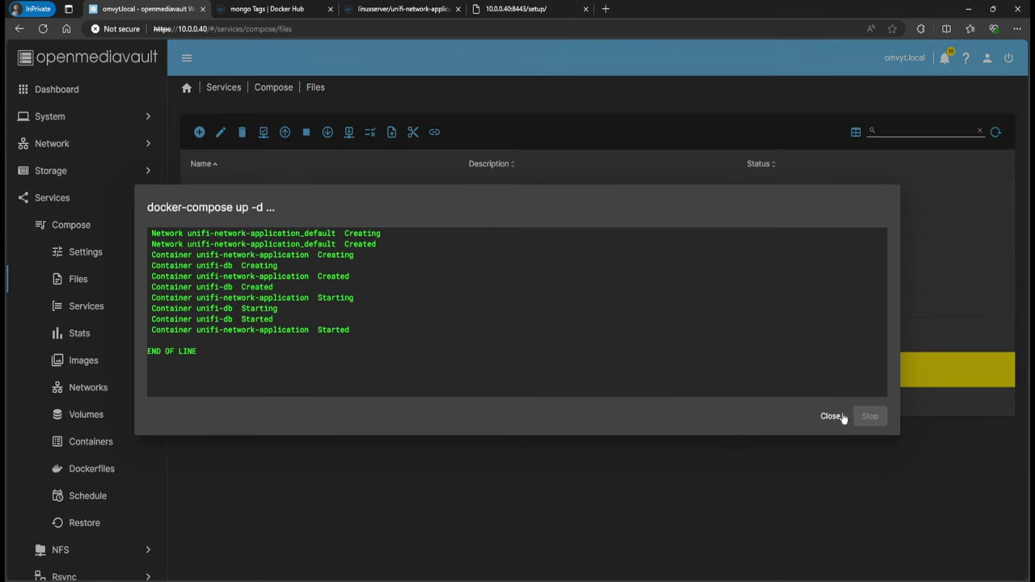
{"action": "left_click", "coordinate": [841, 417]}
Step: List unifi-db with ls -l to confirm a new data folder beside init-mongo.js
{"action": "mouse_move", "coordinate": [398, 579]}
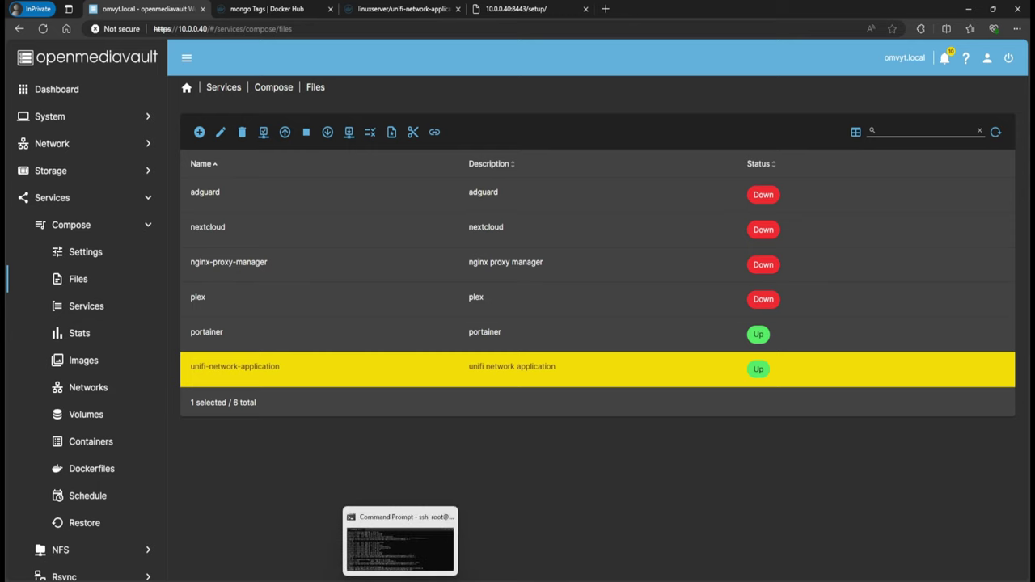
{"action": "left_click", "coordinate": [404, 550]}
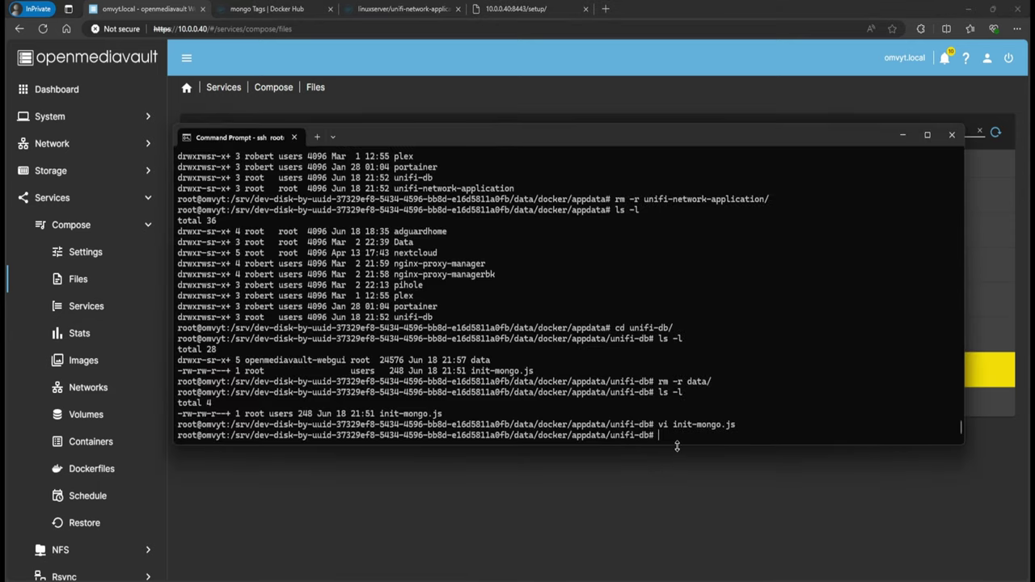
{"action": "type", "text": "ls -l"}
{"action": "key", "text": "Return"}
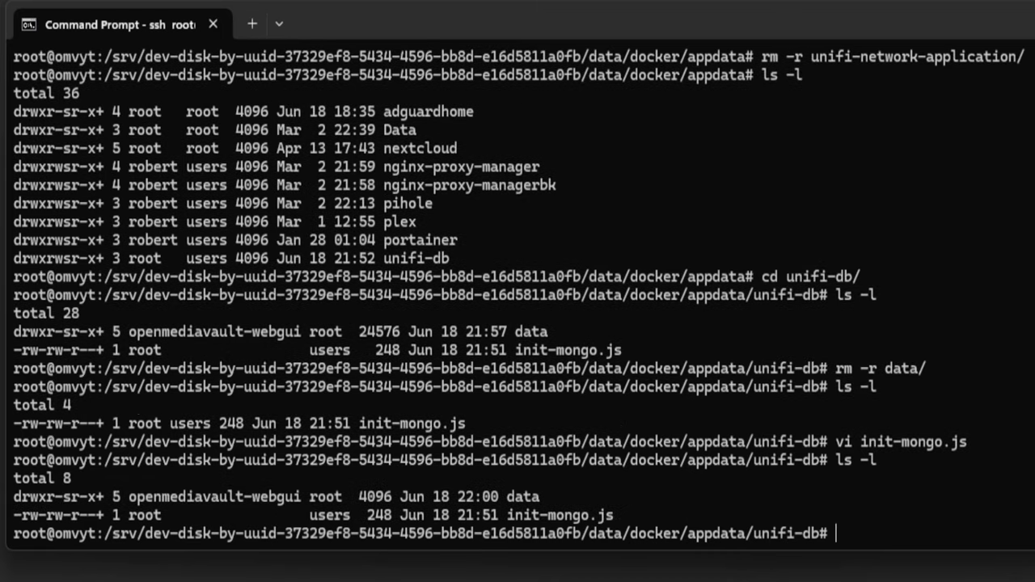